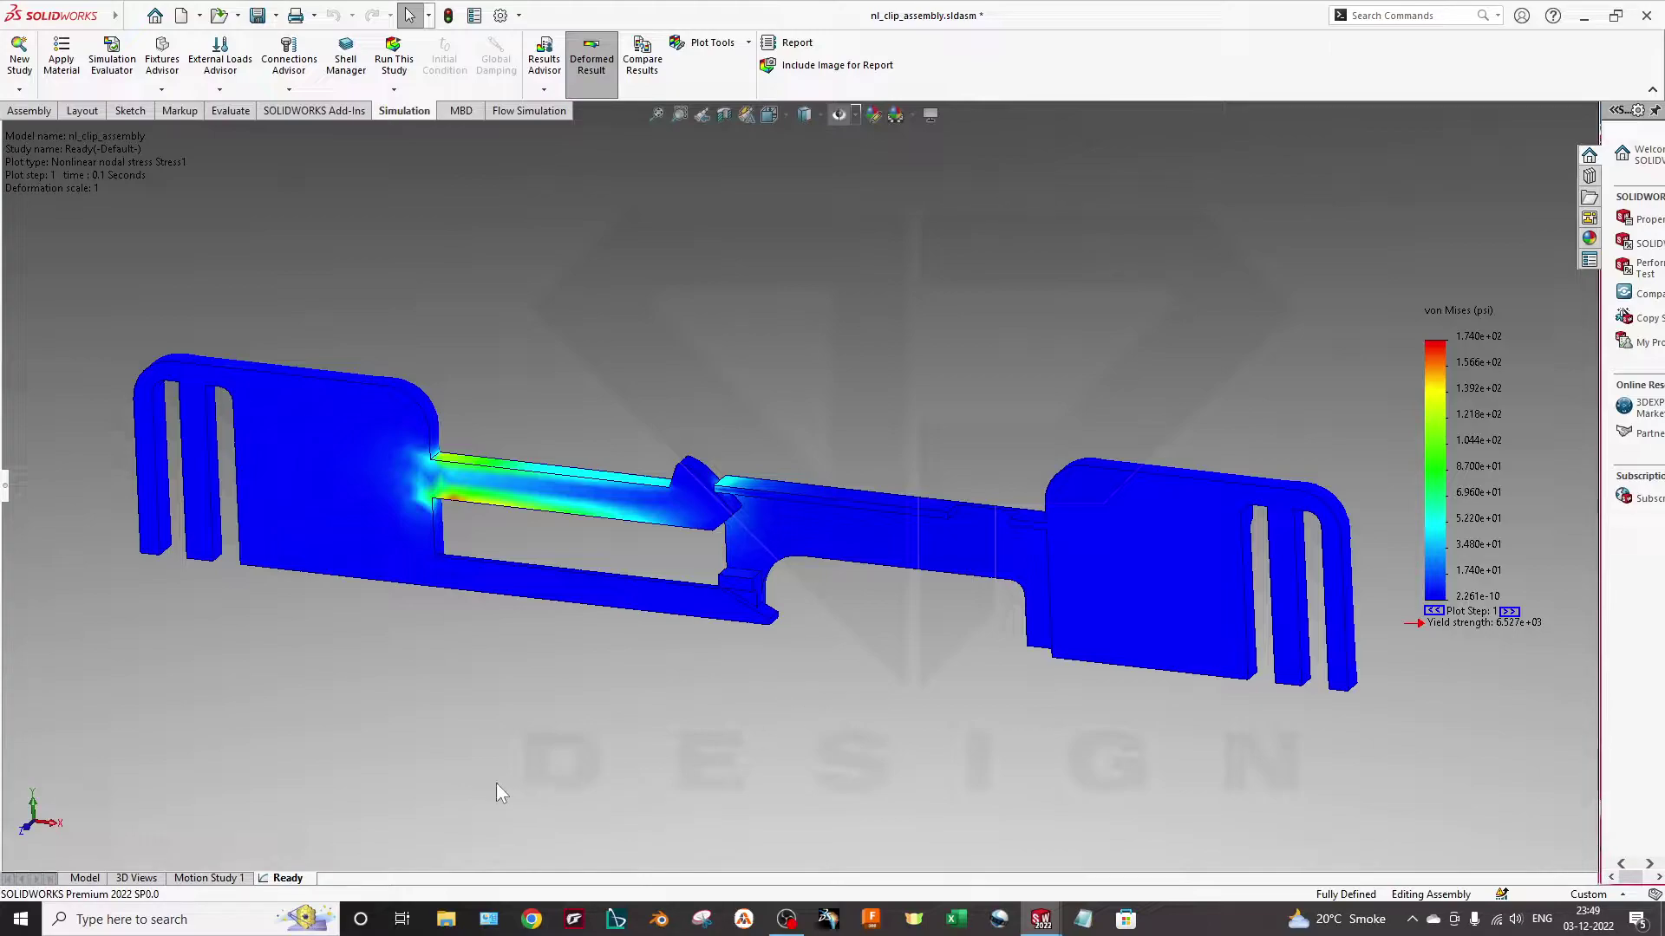
Return to the plain assembly model, orbit it, and select the left and female clip parts
left_click(110, 877)
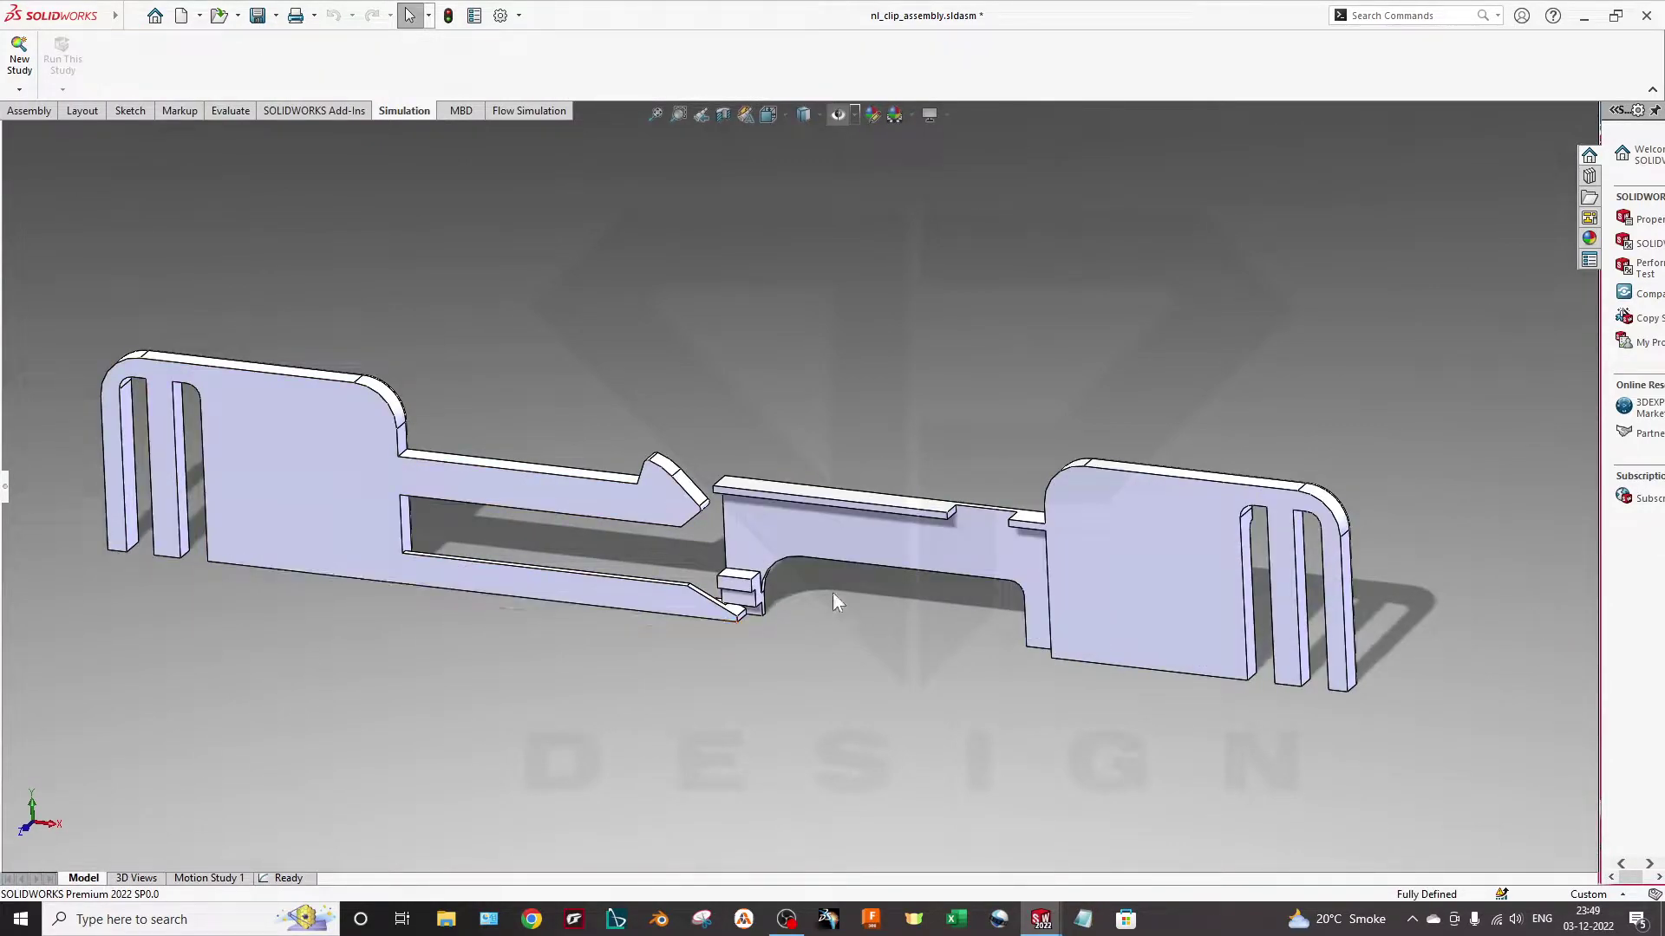
mouse_move(834, 607)
middle_mouse_down()
mouse_move(792, 657)
mouse_move(763, 642)
middle_mouse_up()
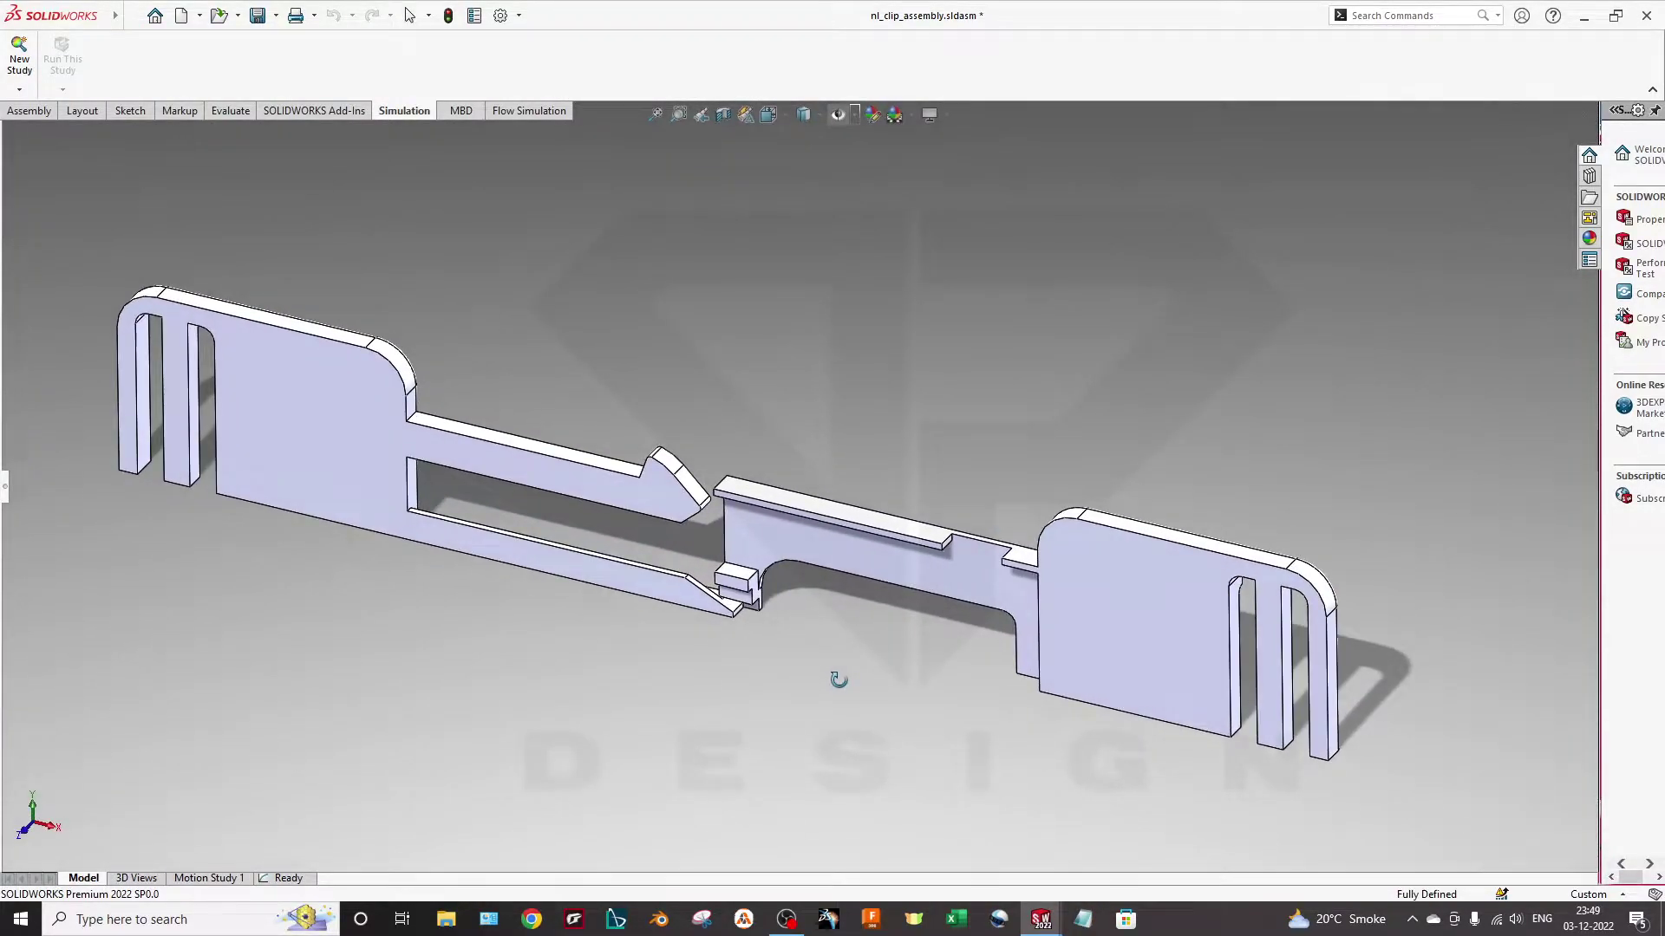
left_click(492, 501)
left_click(942, 592)
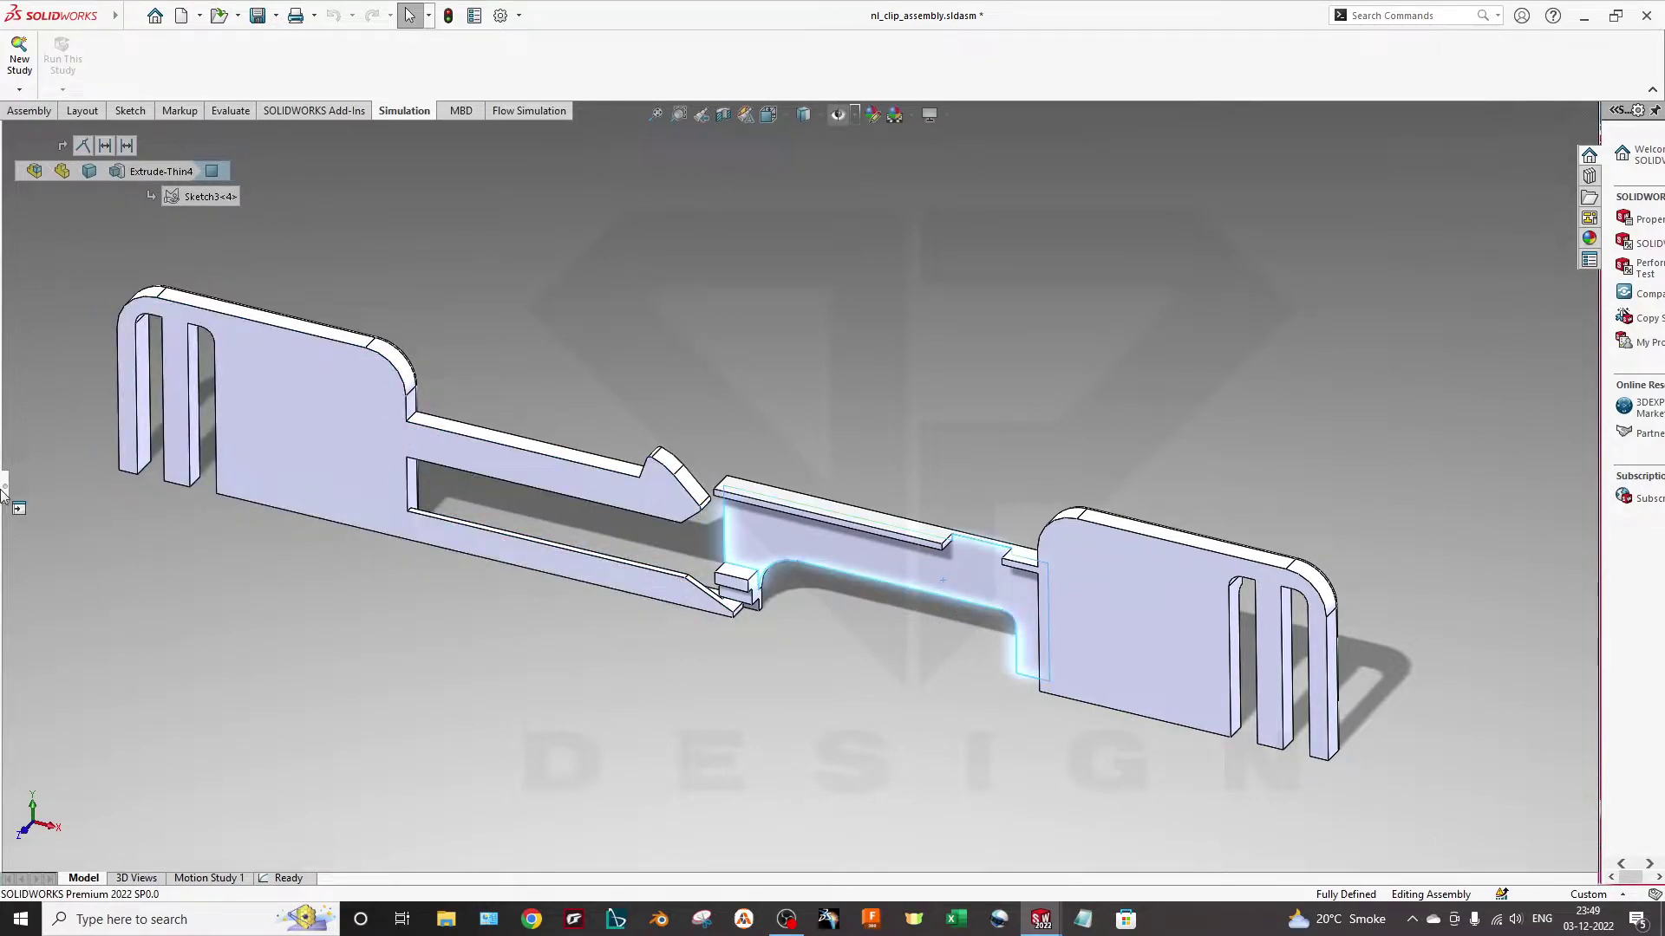
Identify the clip-male part in the design tree, then begin a new simulation study
left_click_drag(3, 491, 282, 558)
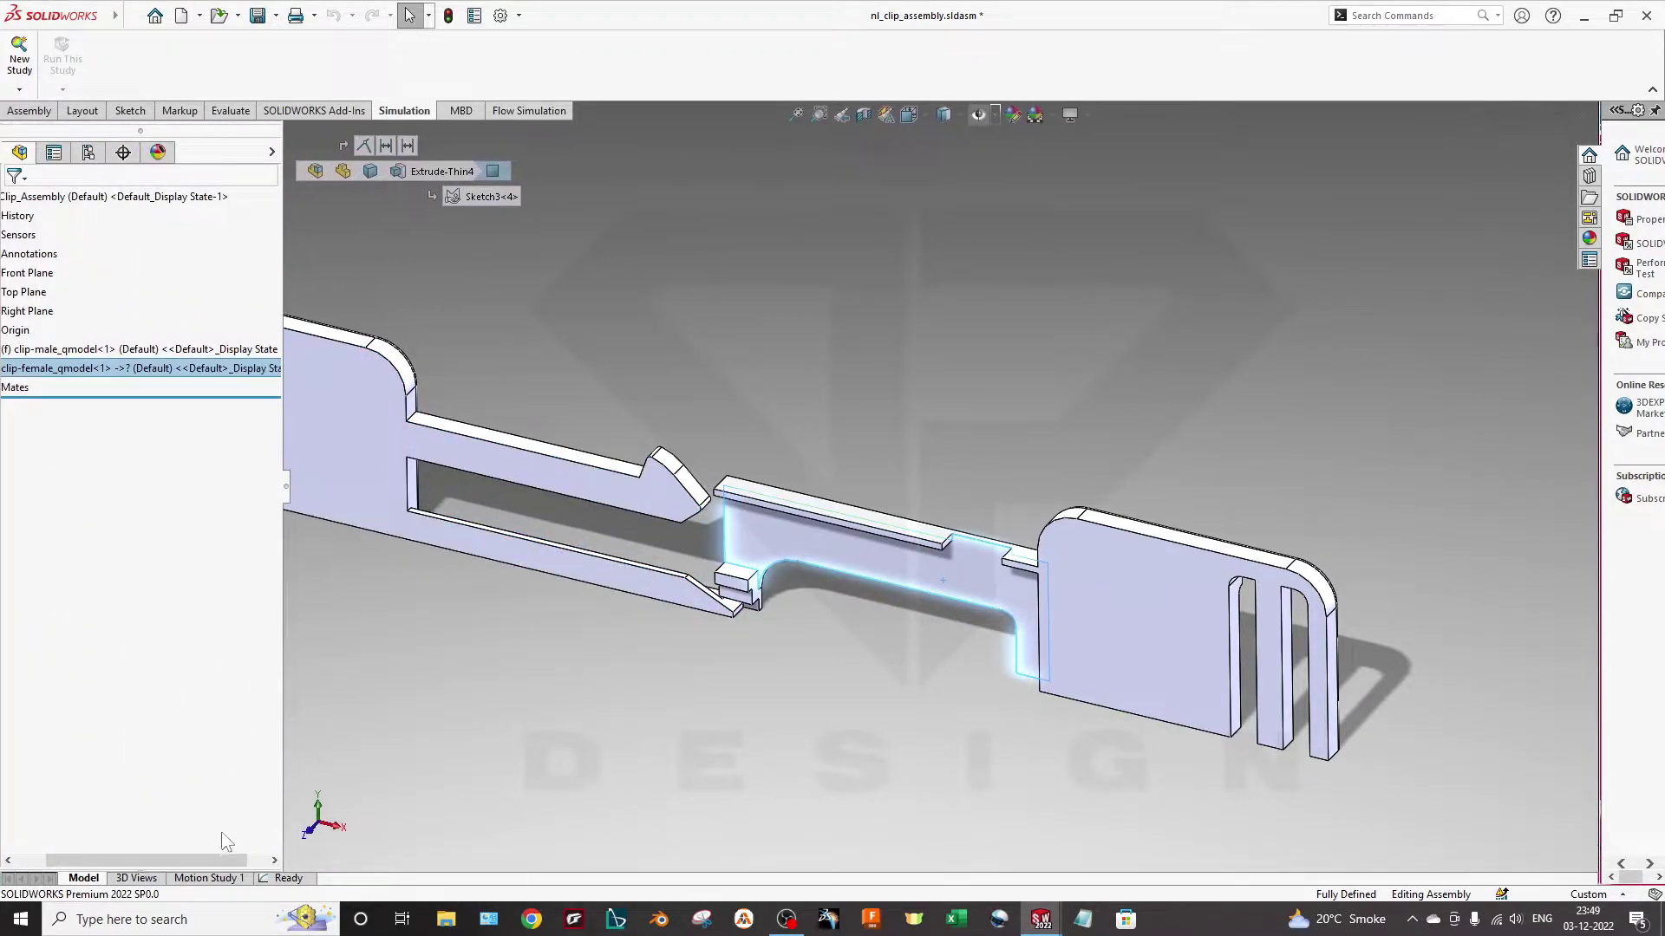
left_click_drag(166, 858, 136, 858)
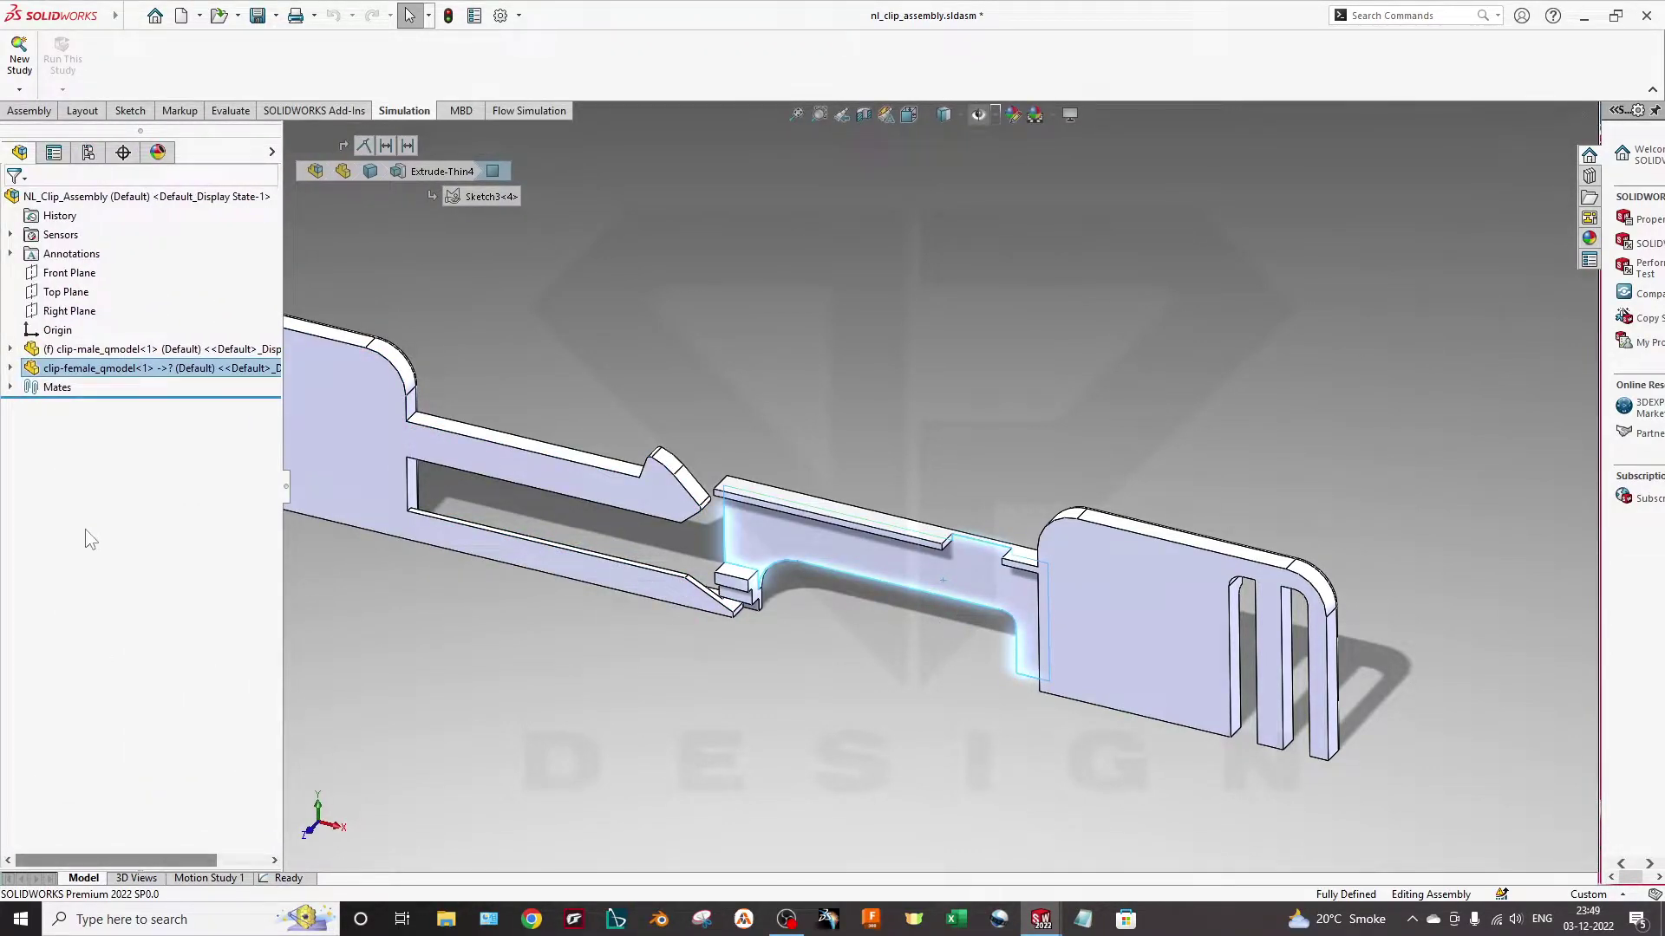
left_click(169, 368)
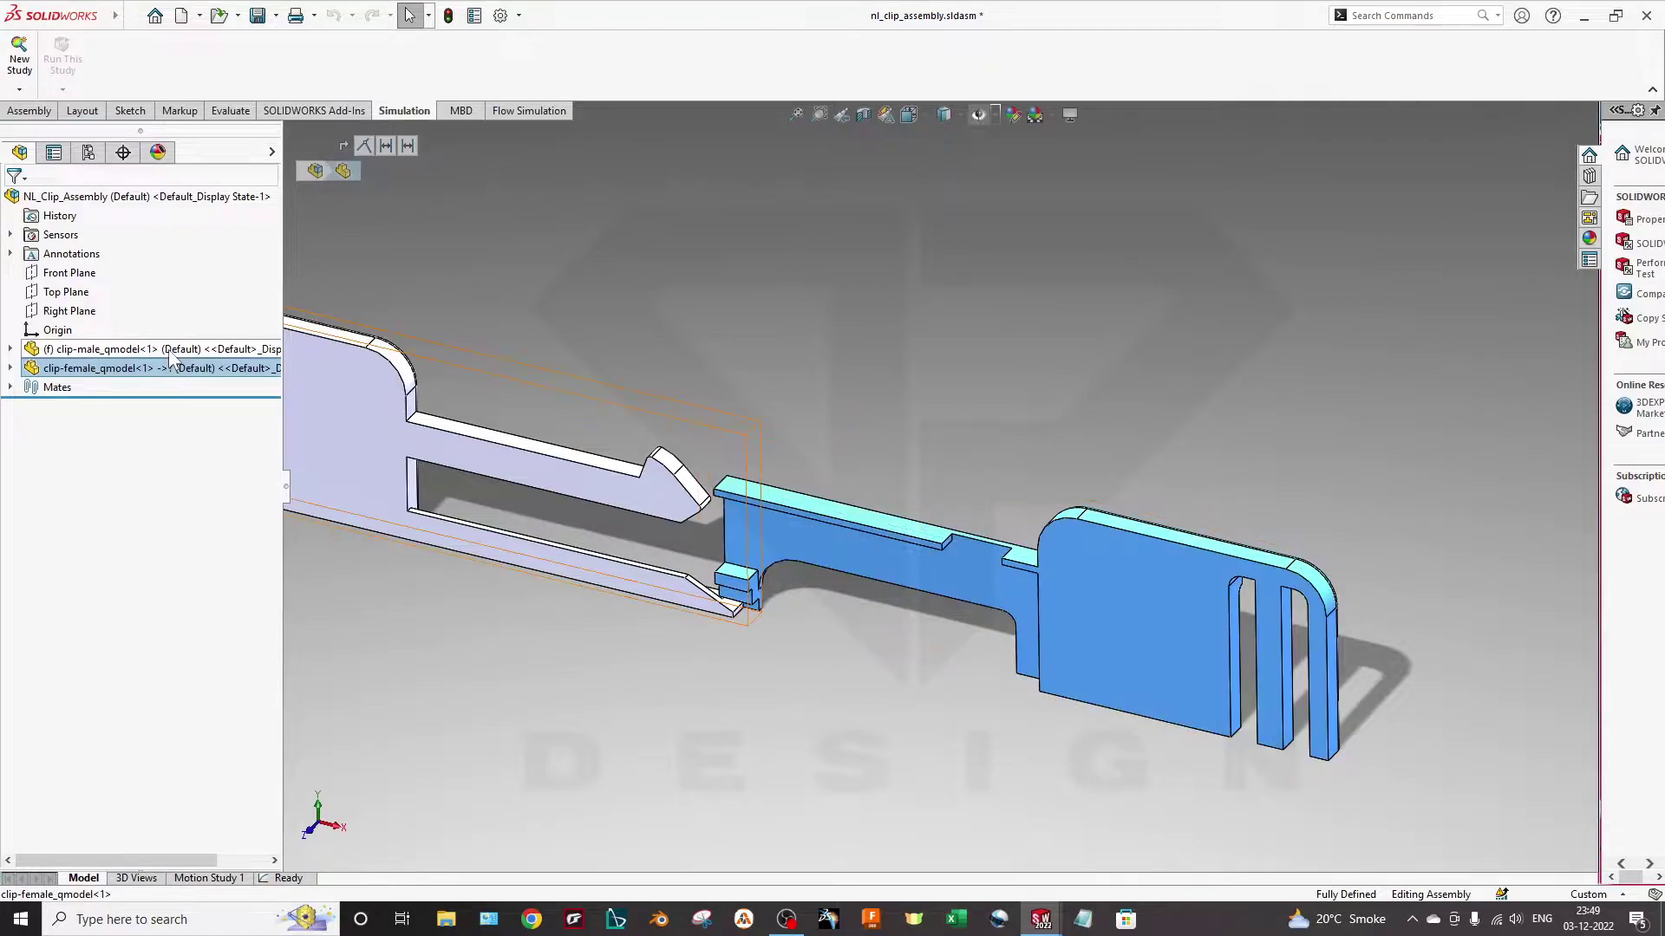
left_click(286, 488)
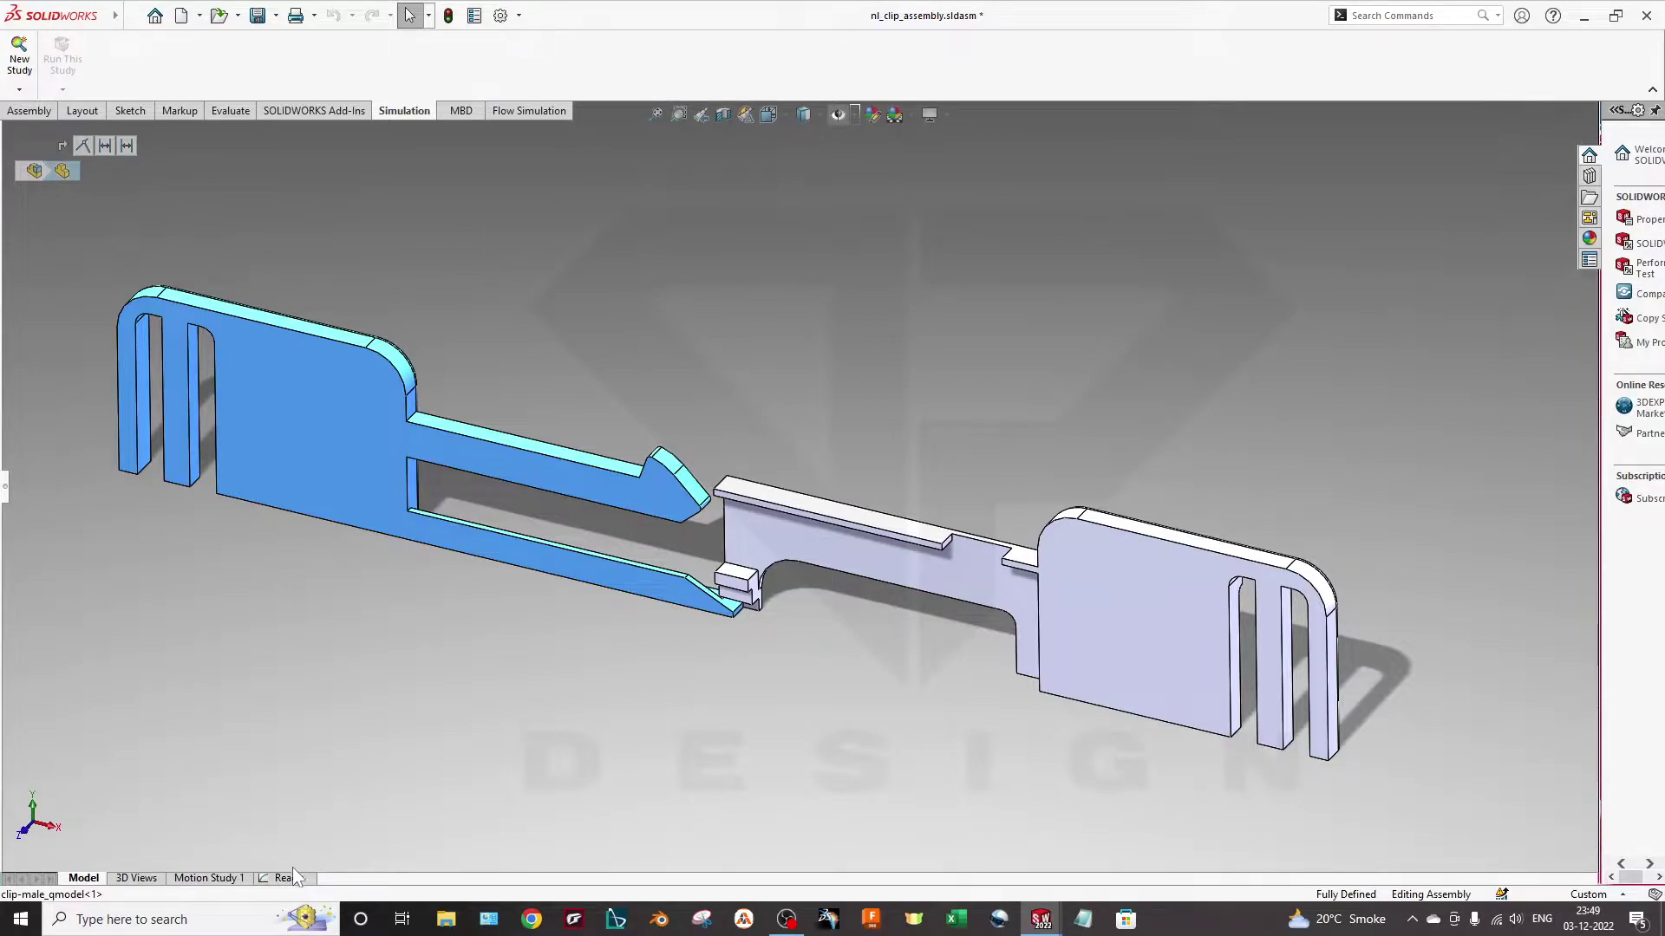
left_click(19, 89)
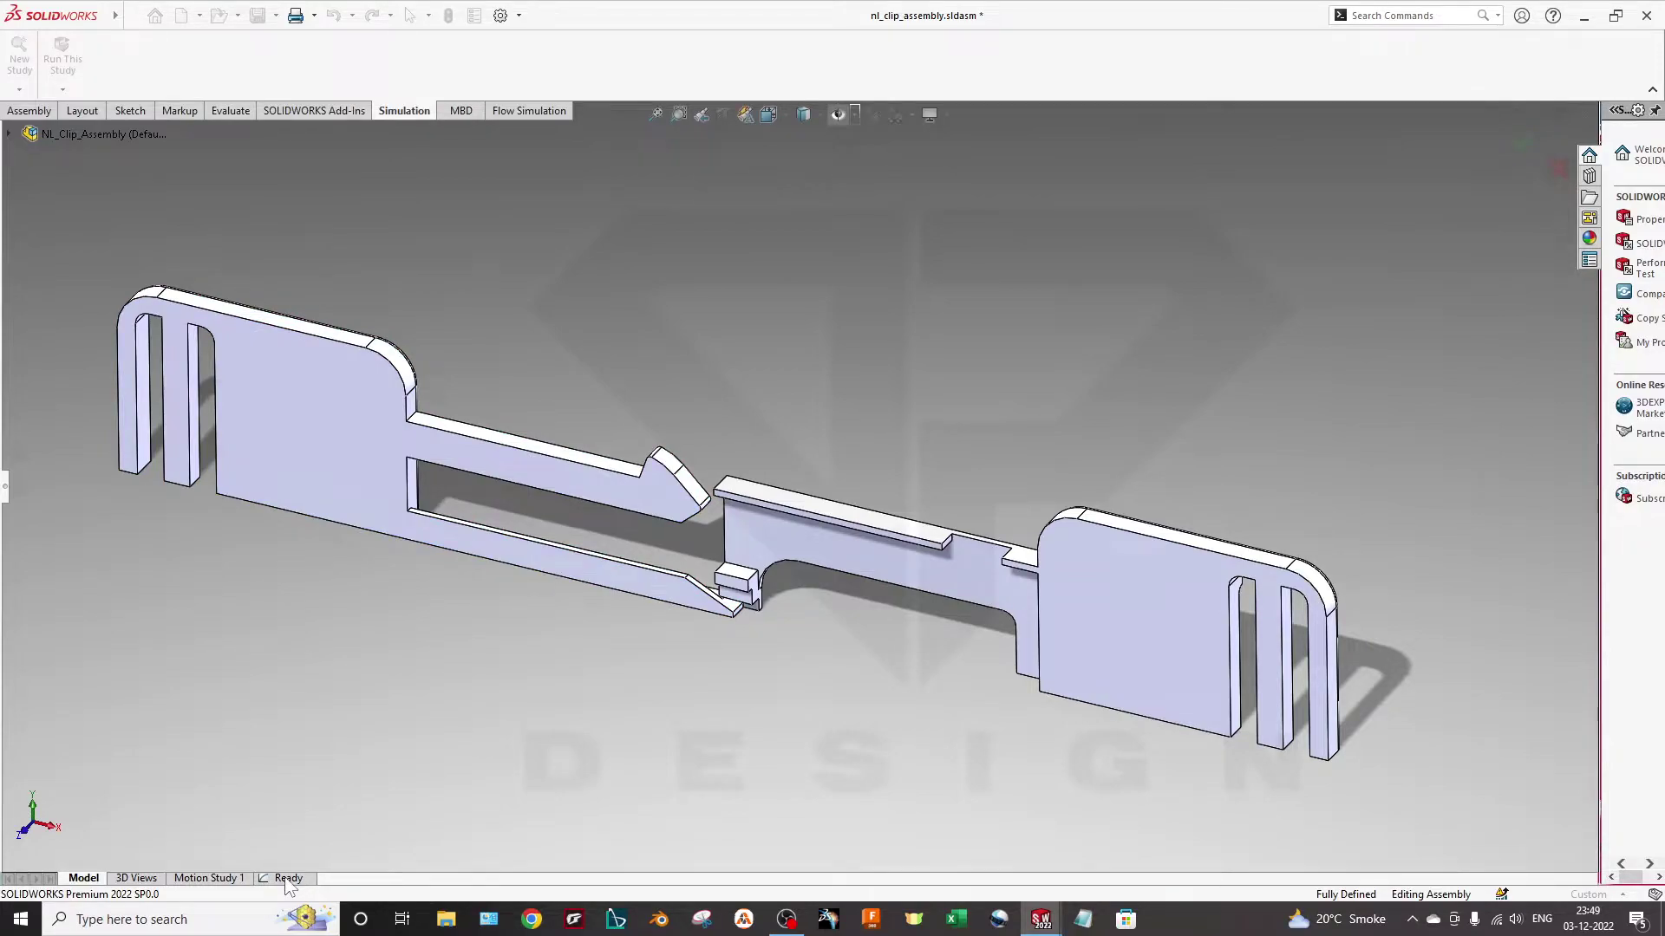
Set the new study type to Nonlinear Dynamic, then close the New Study settings
left_click_drag(4, 492, 180, 482)
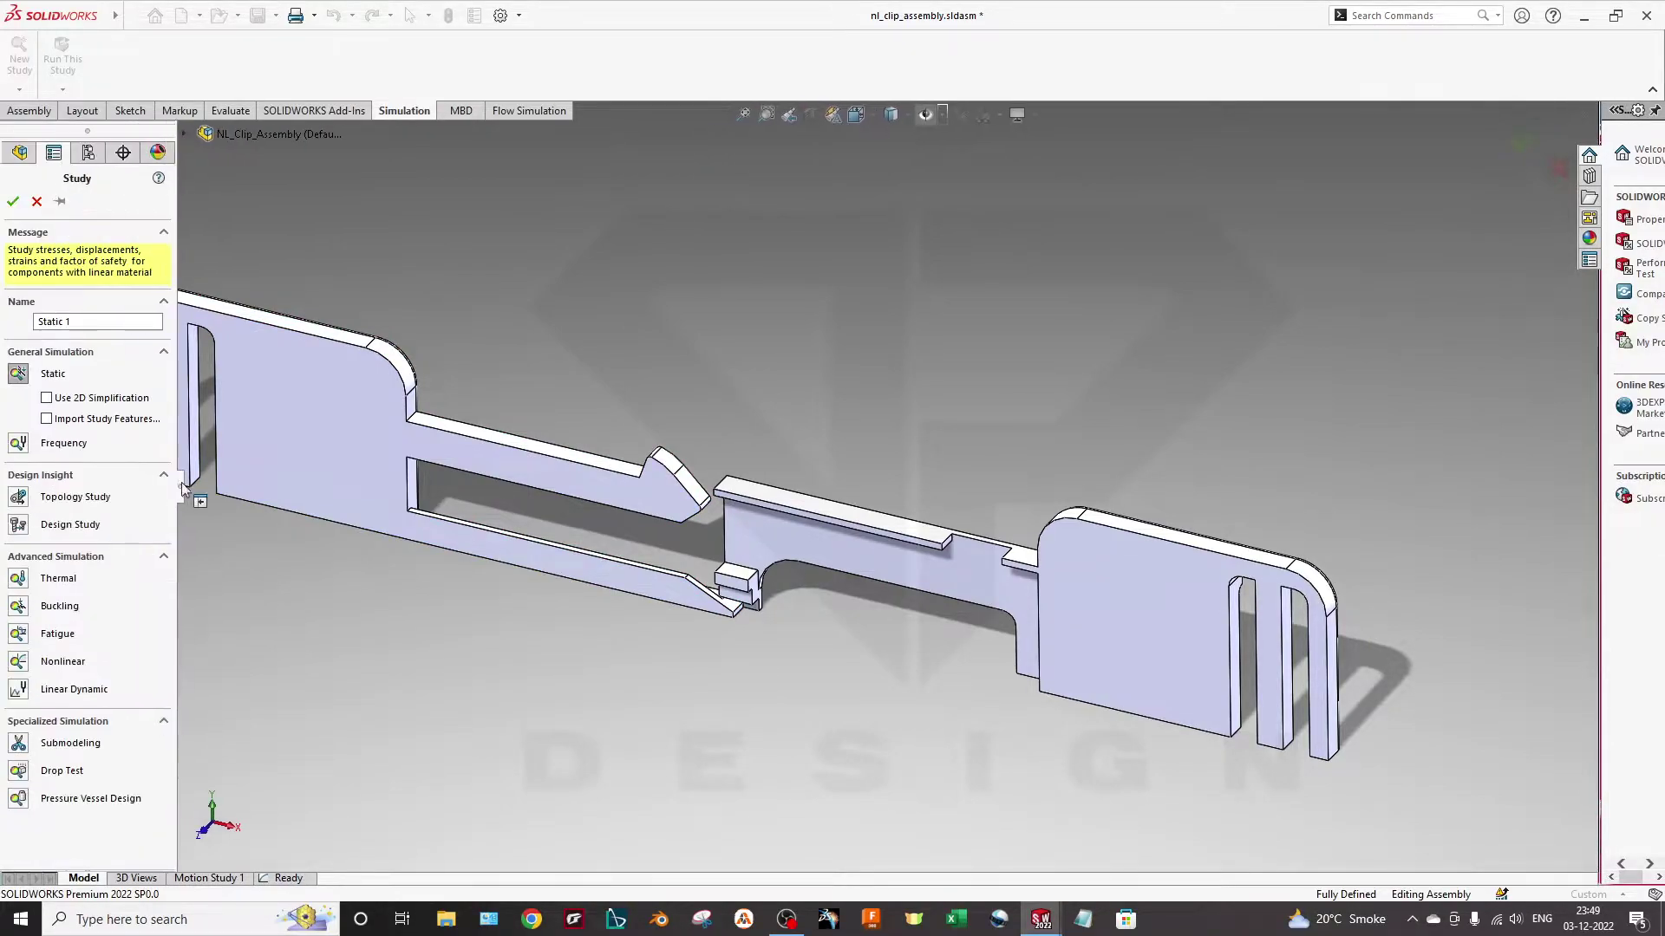
left_click(20, 661)
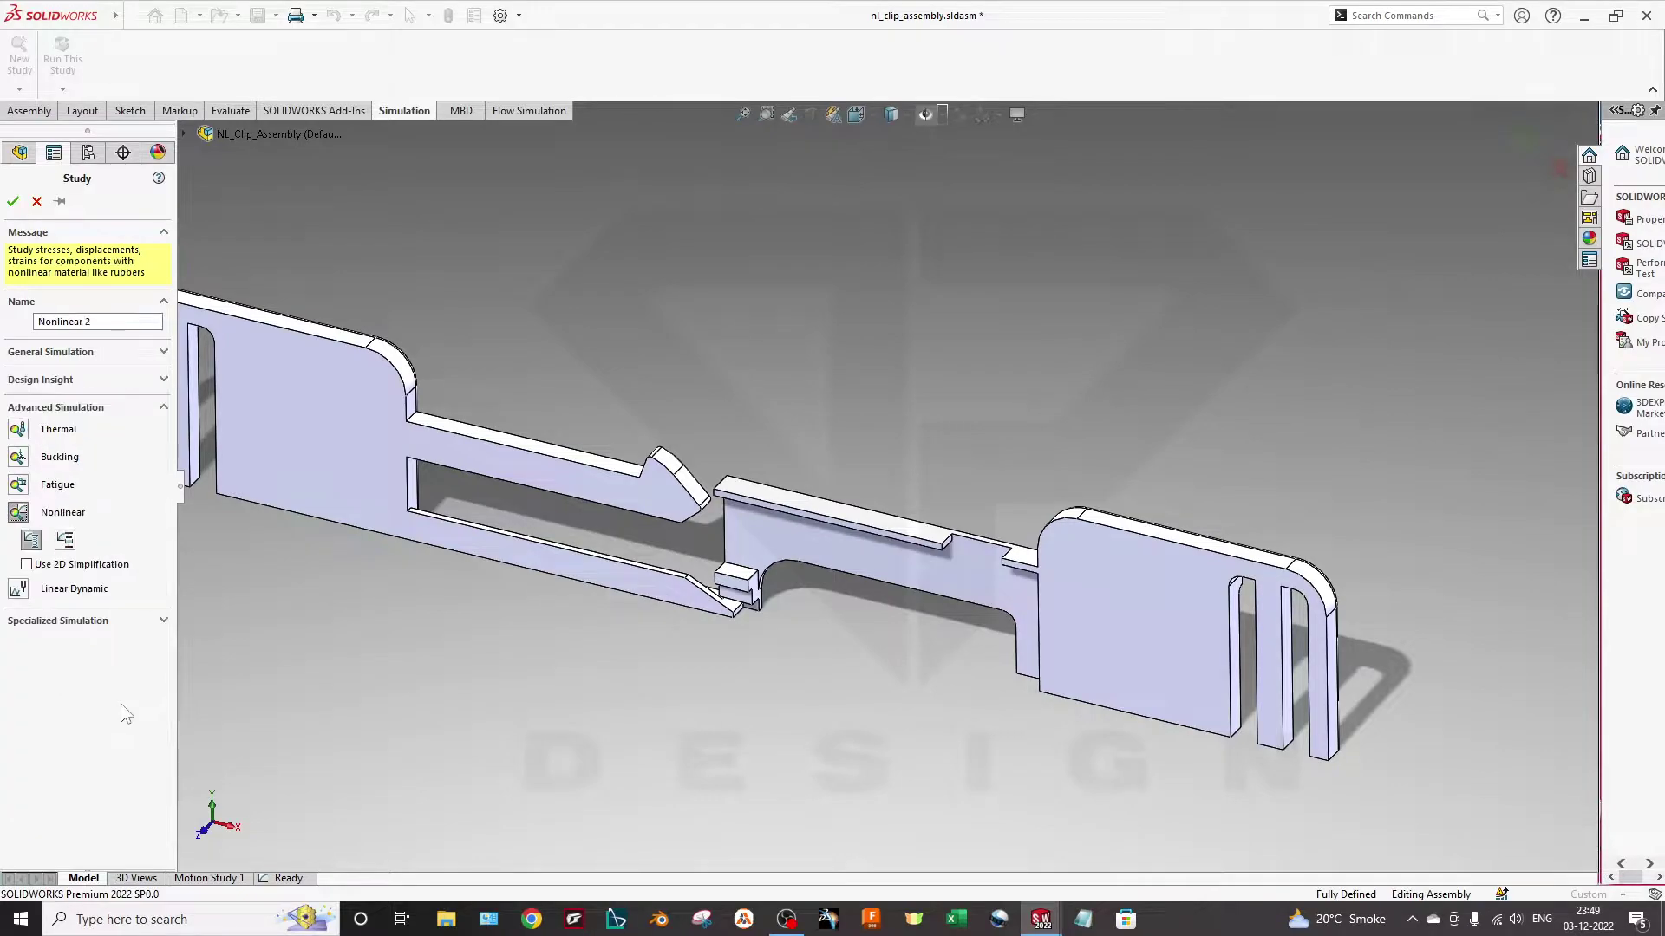
left_click(66, 543)
left_click(13, 201)
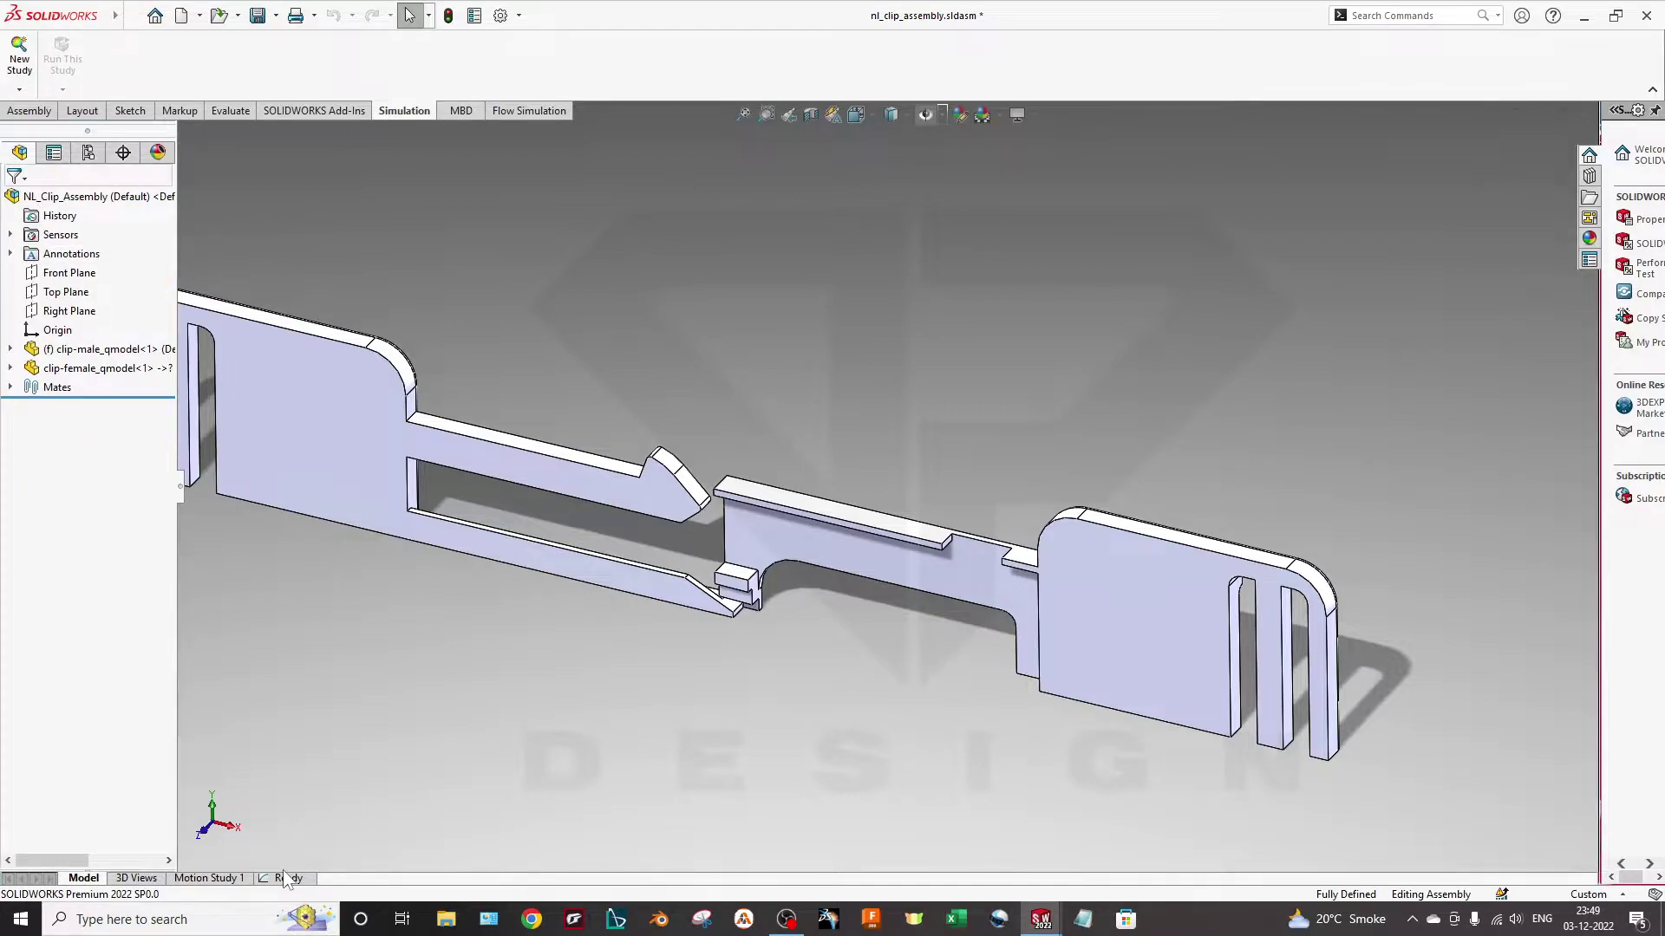
Switch to the Ready study, widen its tree, and show the faces held by Fixture-1
double_click(279, 879)
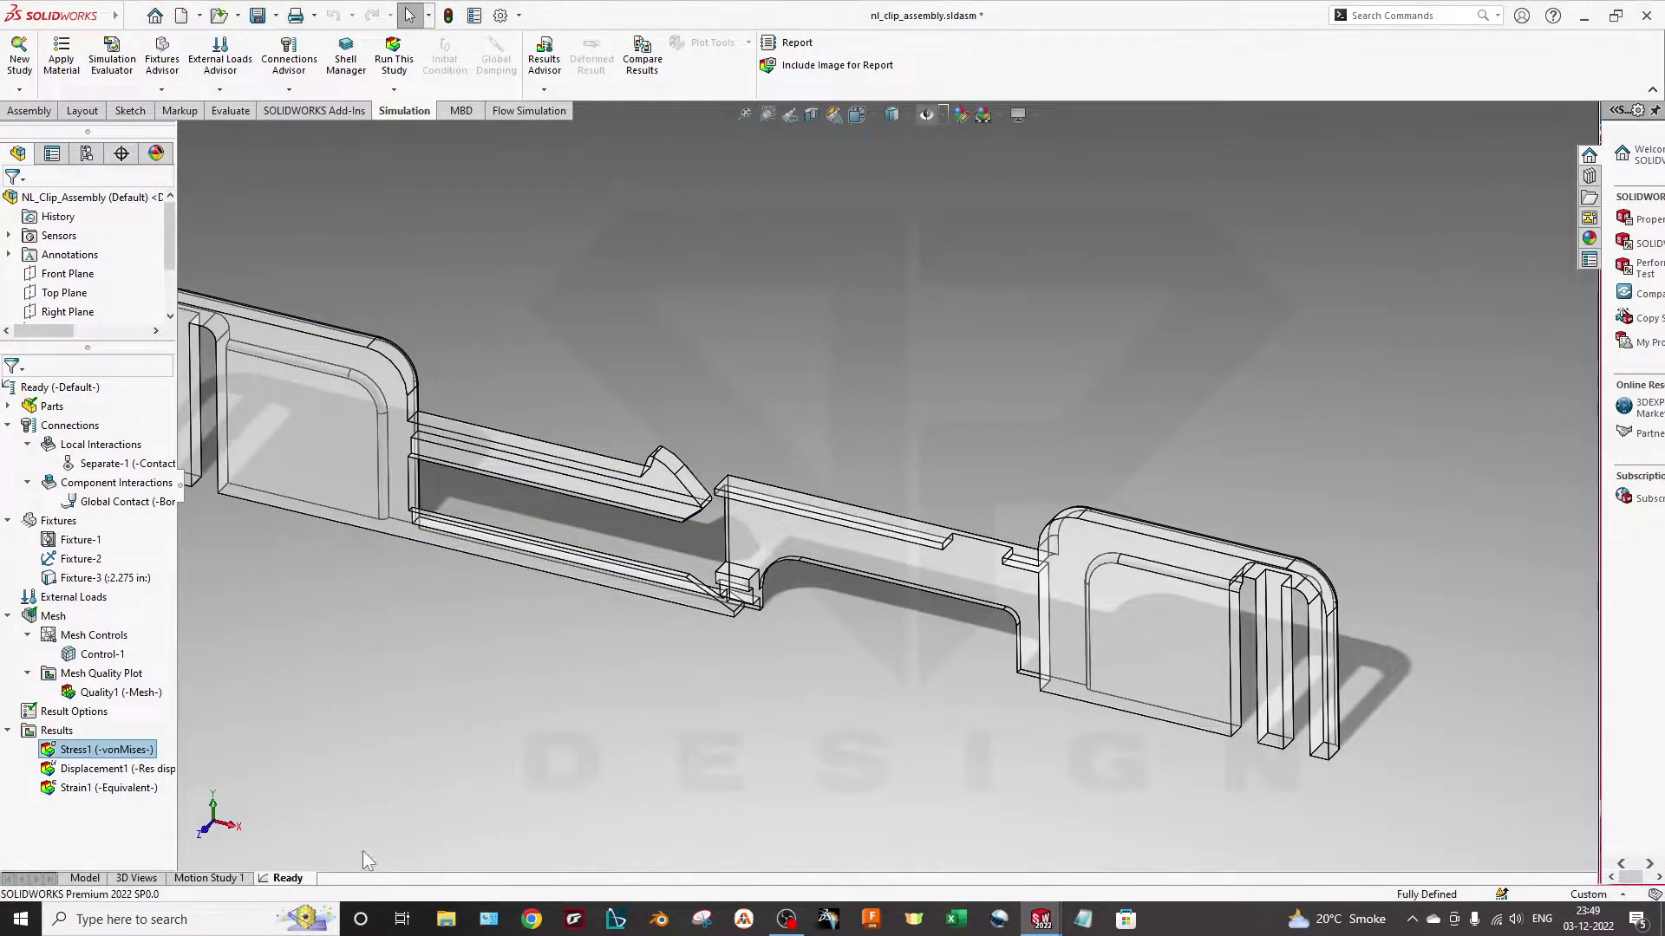
scroll(86, 260, "down", 2)
left_click(52, 406)
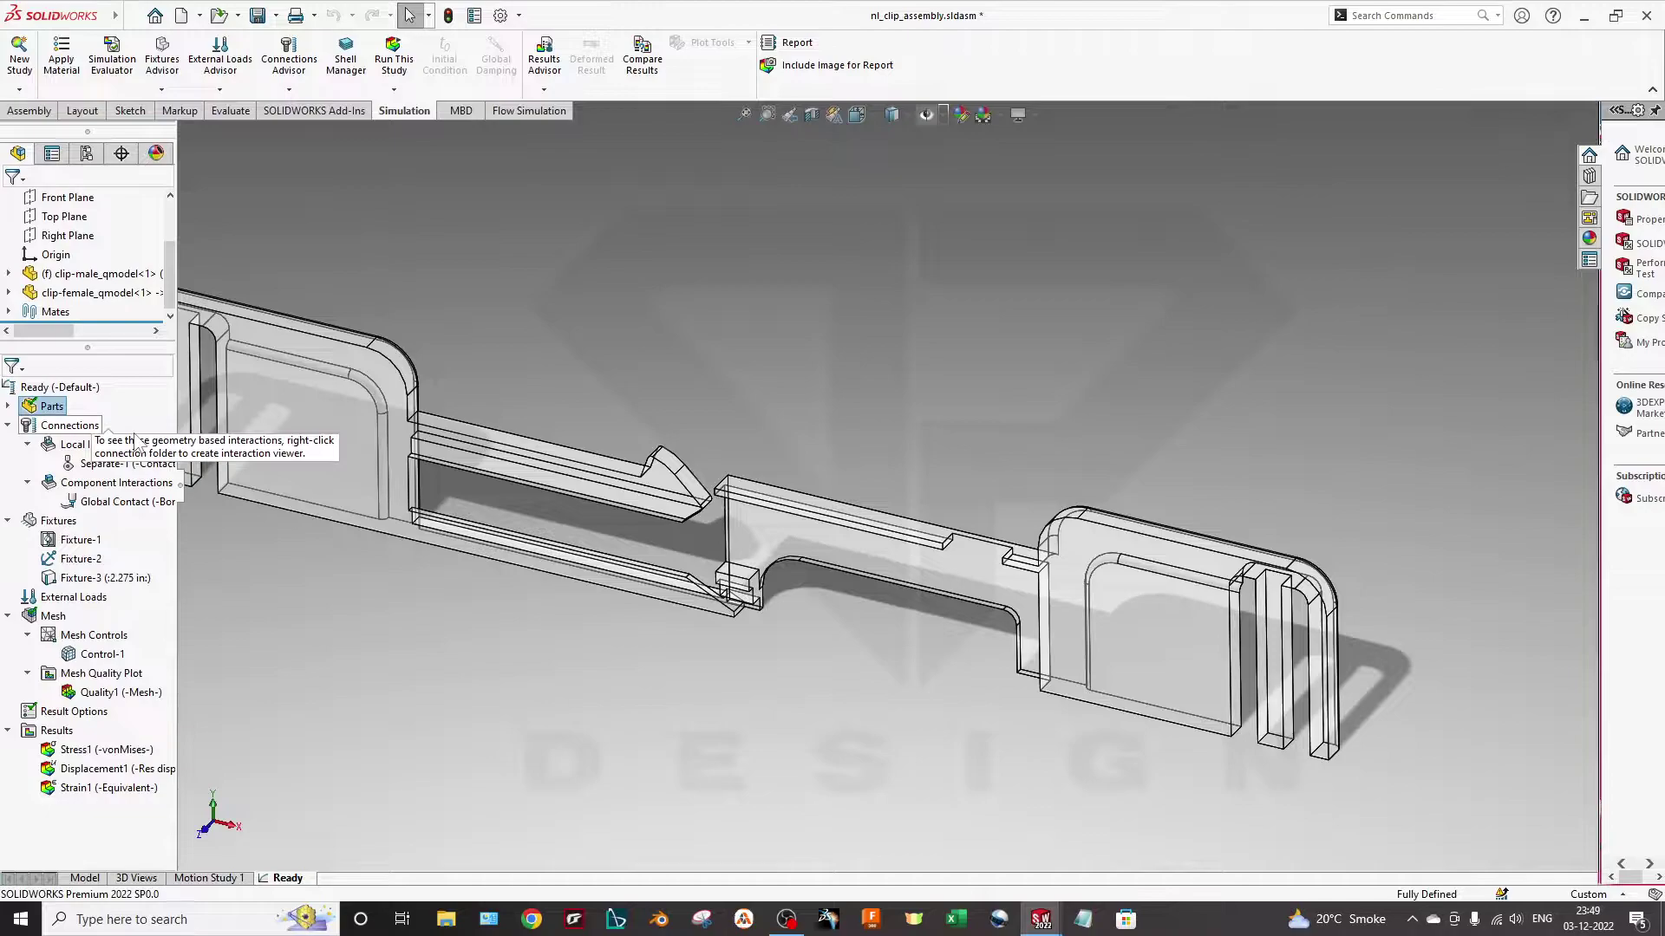
left_click_drag(184, 487, 247, 498)
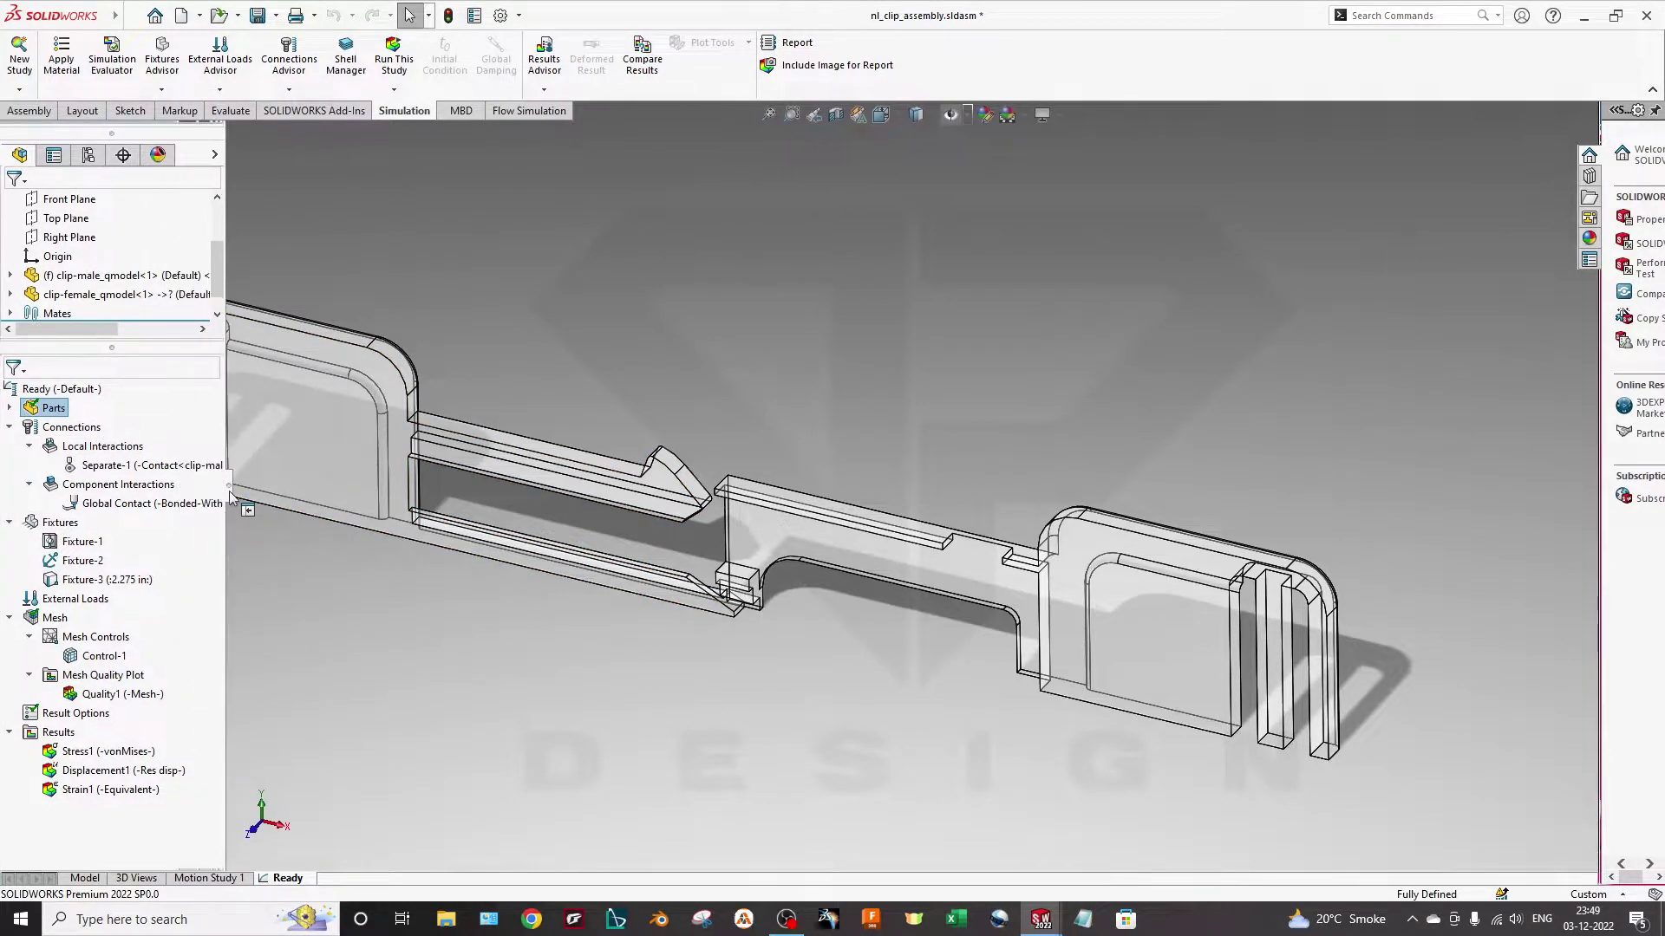
left_click(279, 555)
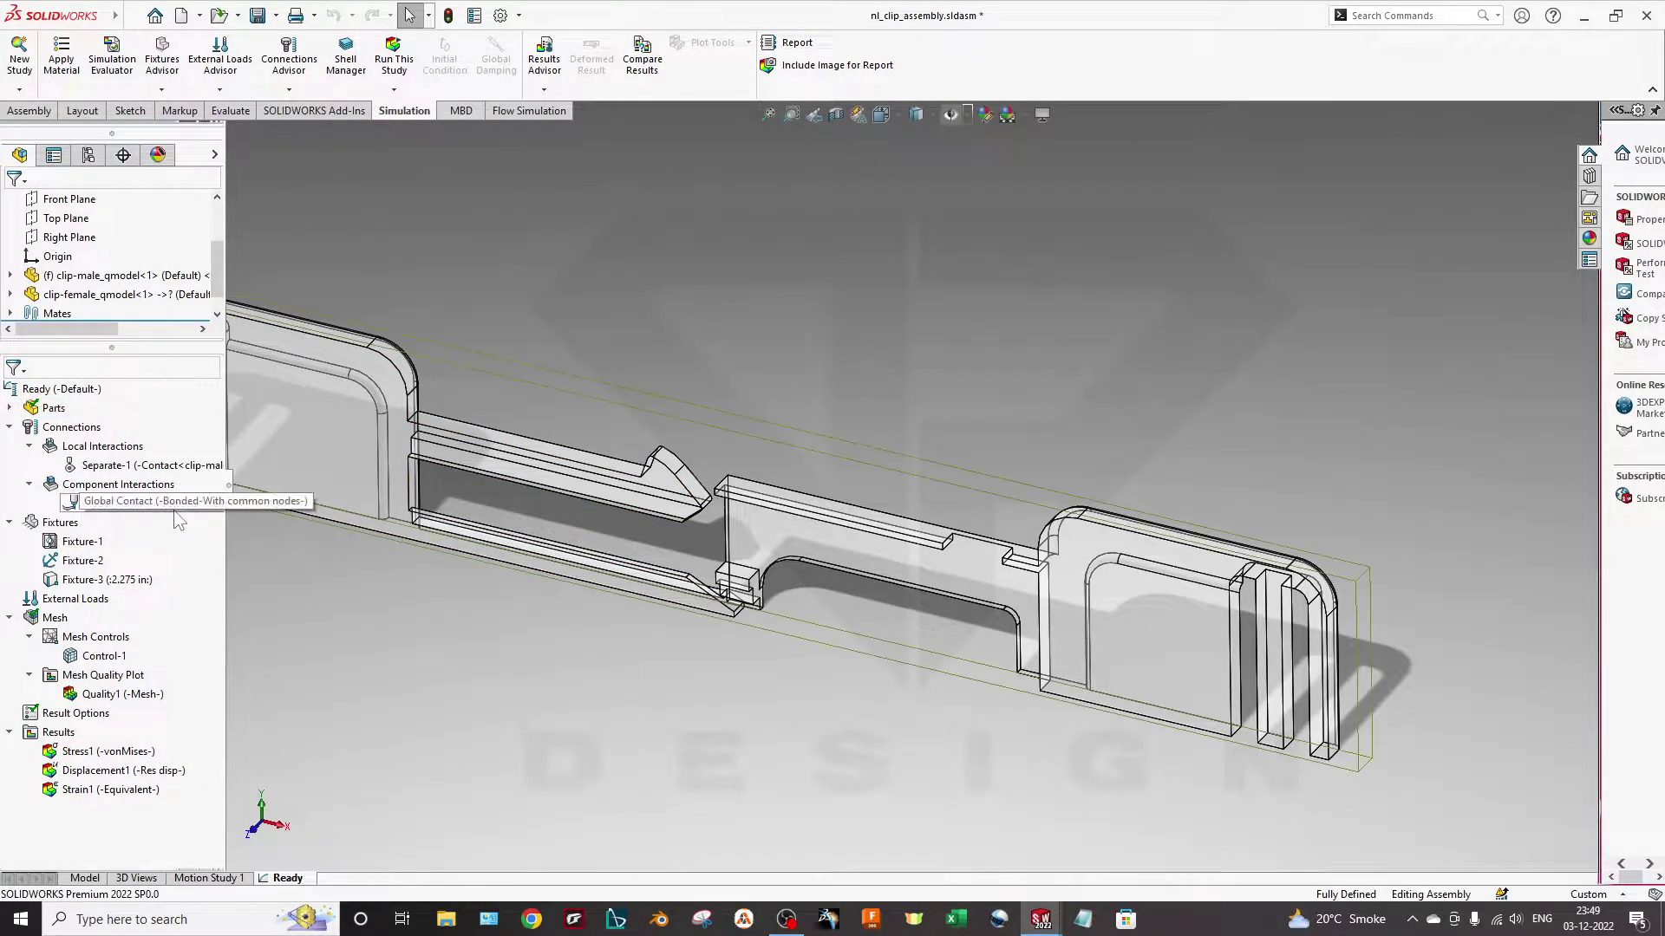
left_click(124, 535)
Expand Parts and open the female clip's fixture for editing
left_click(10, 408)
right_click(87, 433)
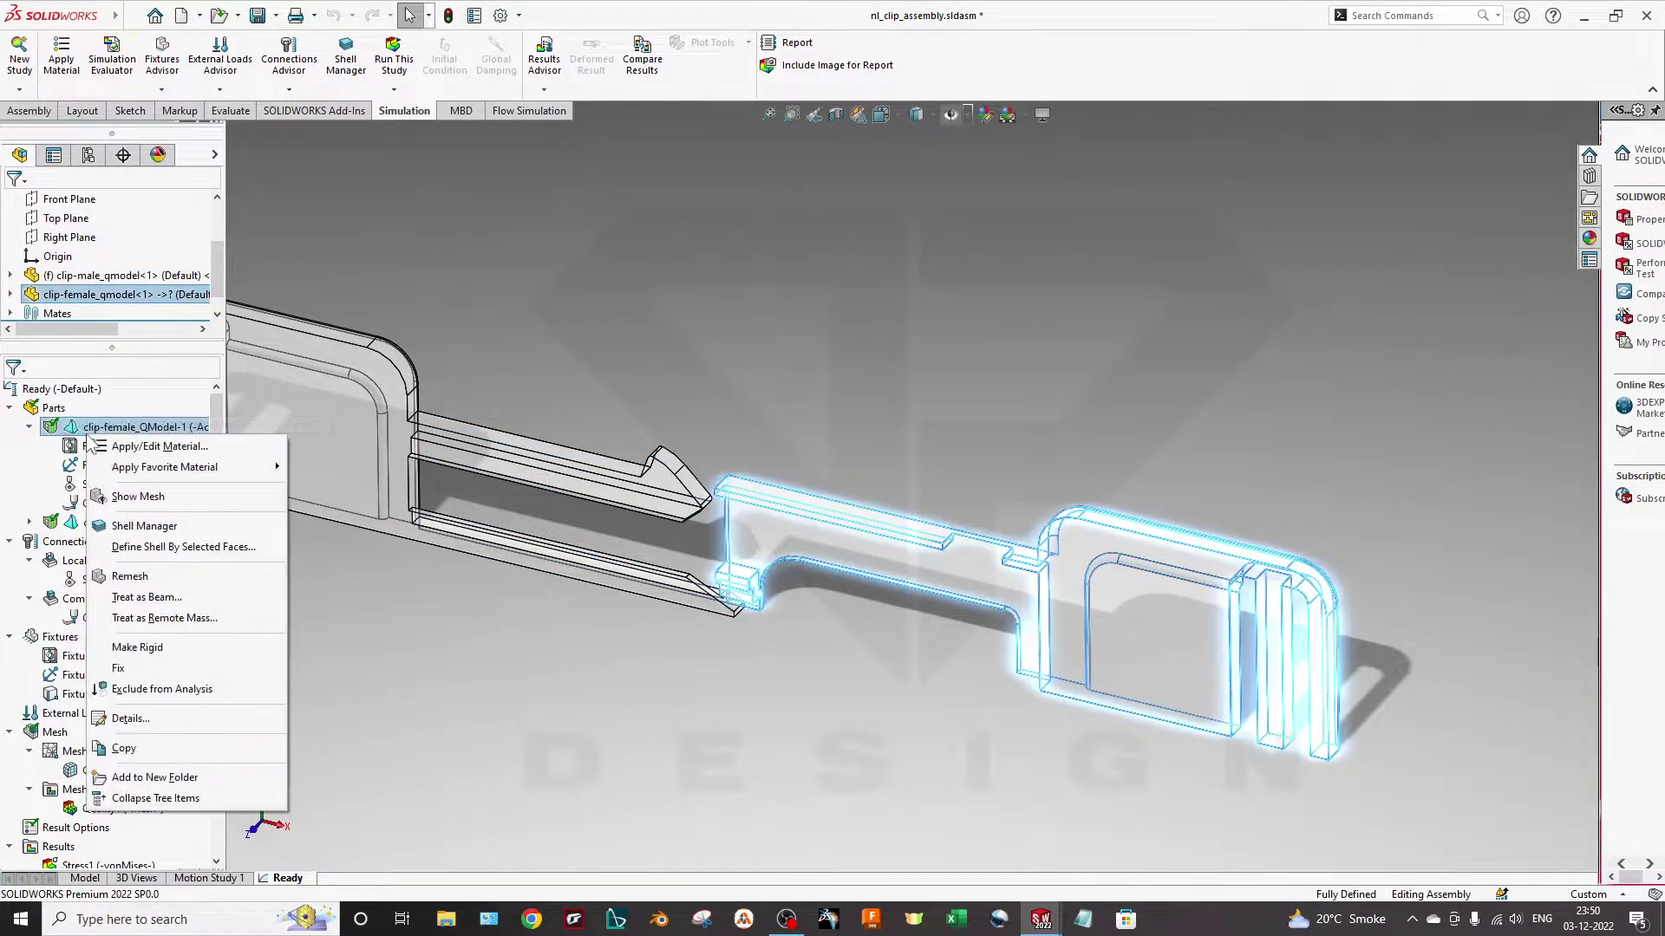
key("Escape")
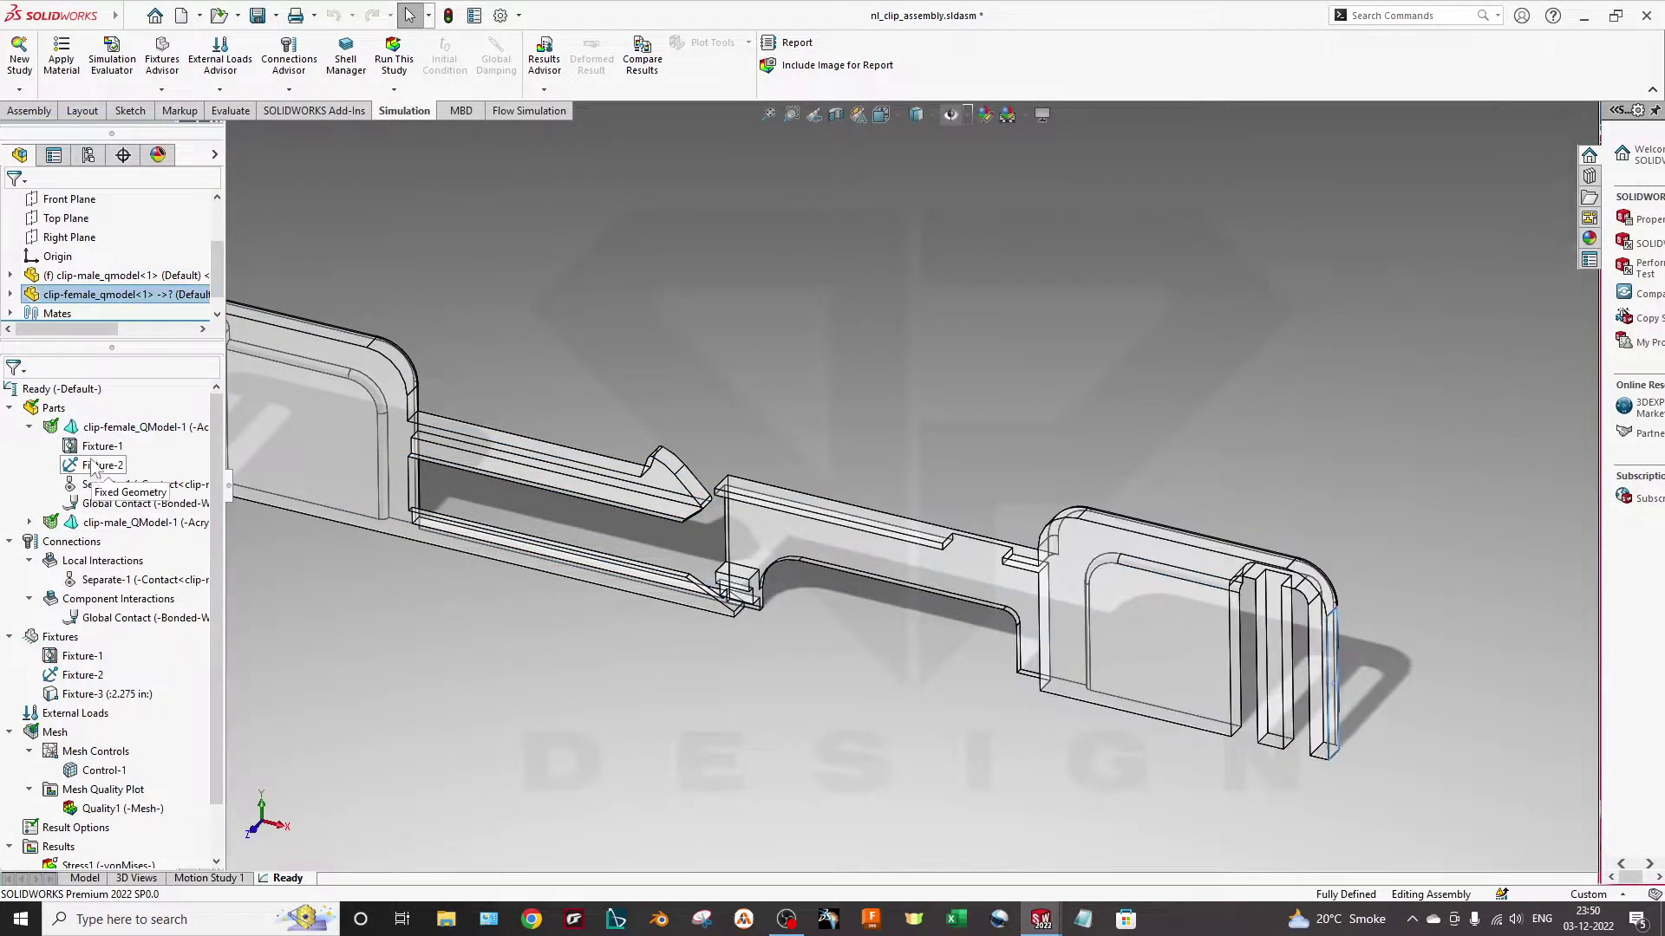
right_click(102, 447)
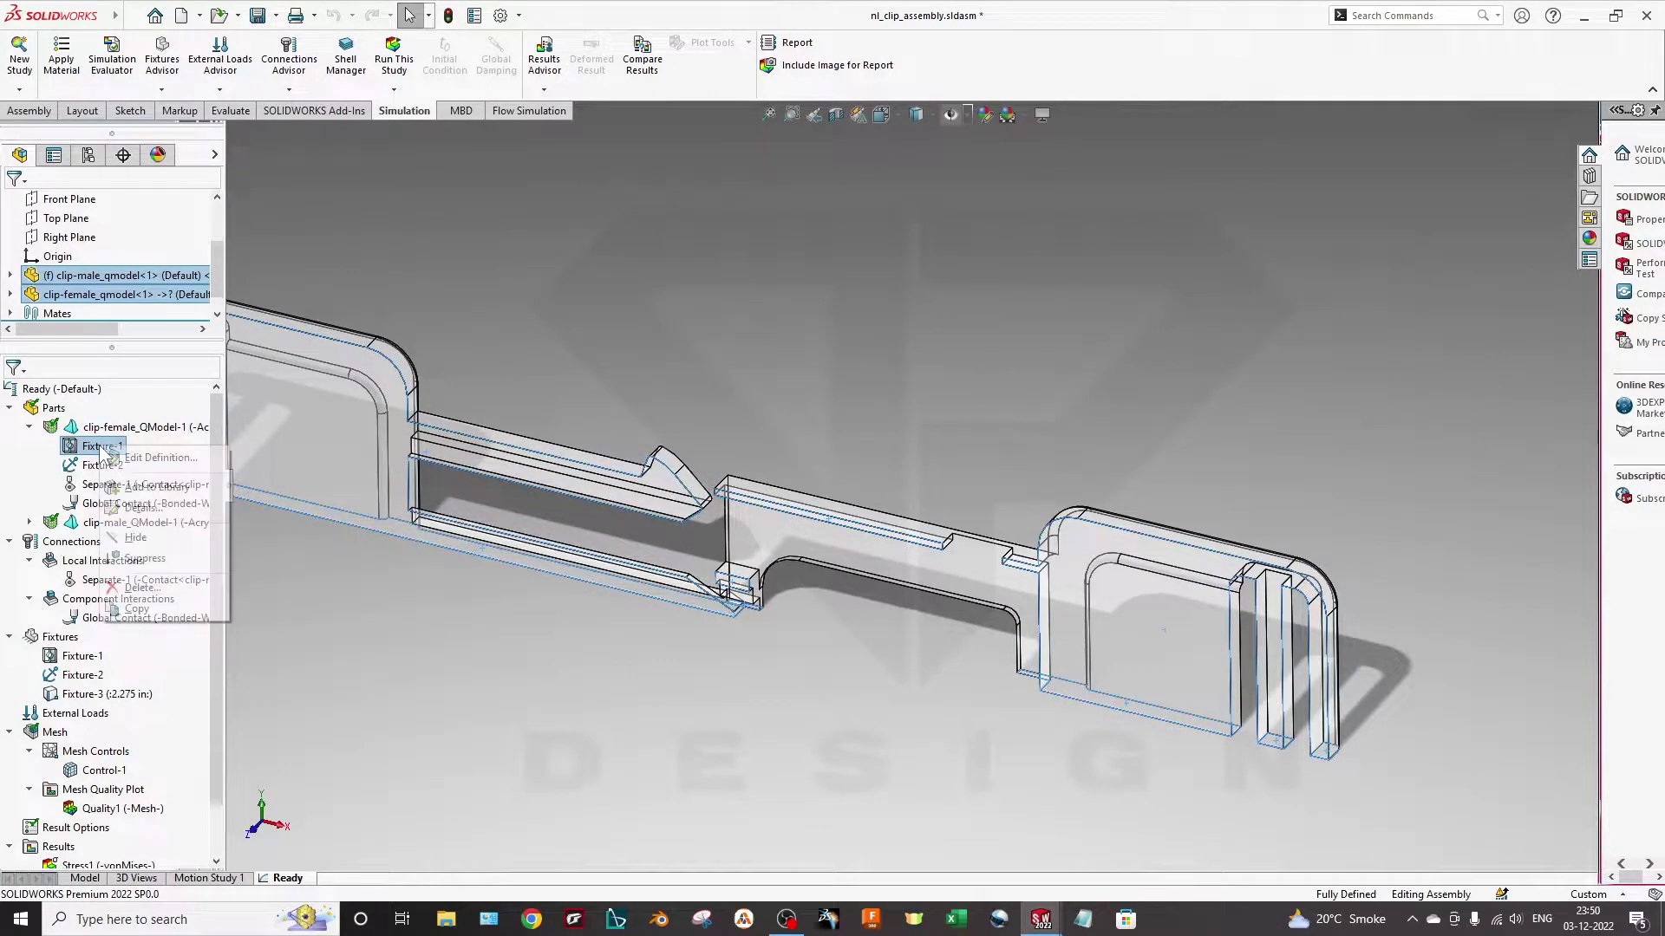
left_click(156, 457)
middle_click_drag(667, 642, 832, 682)
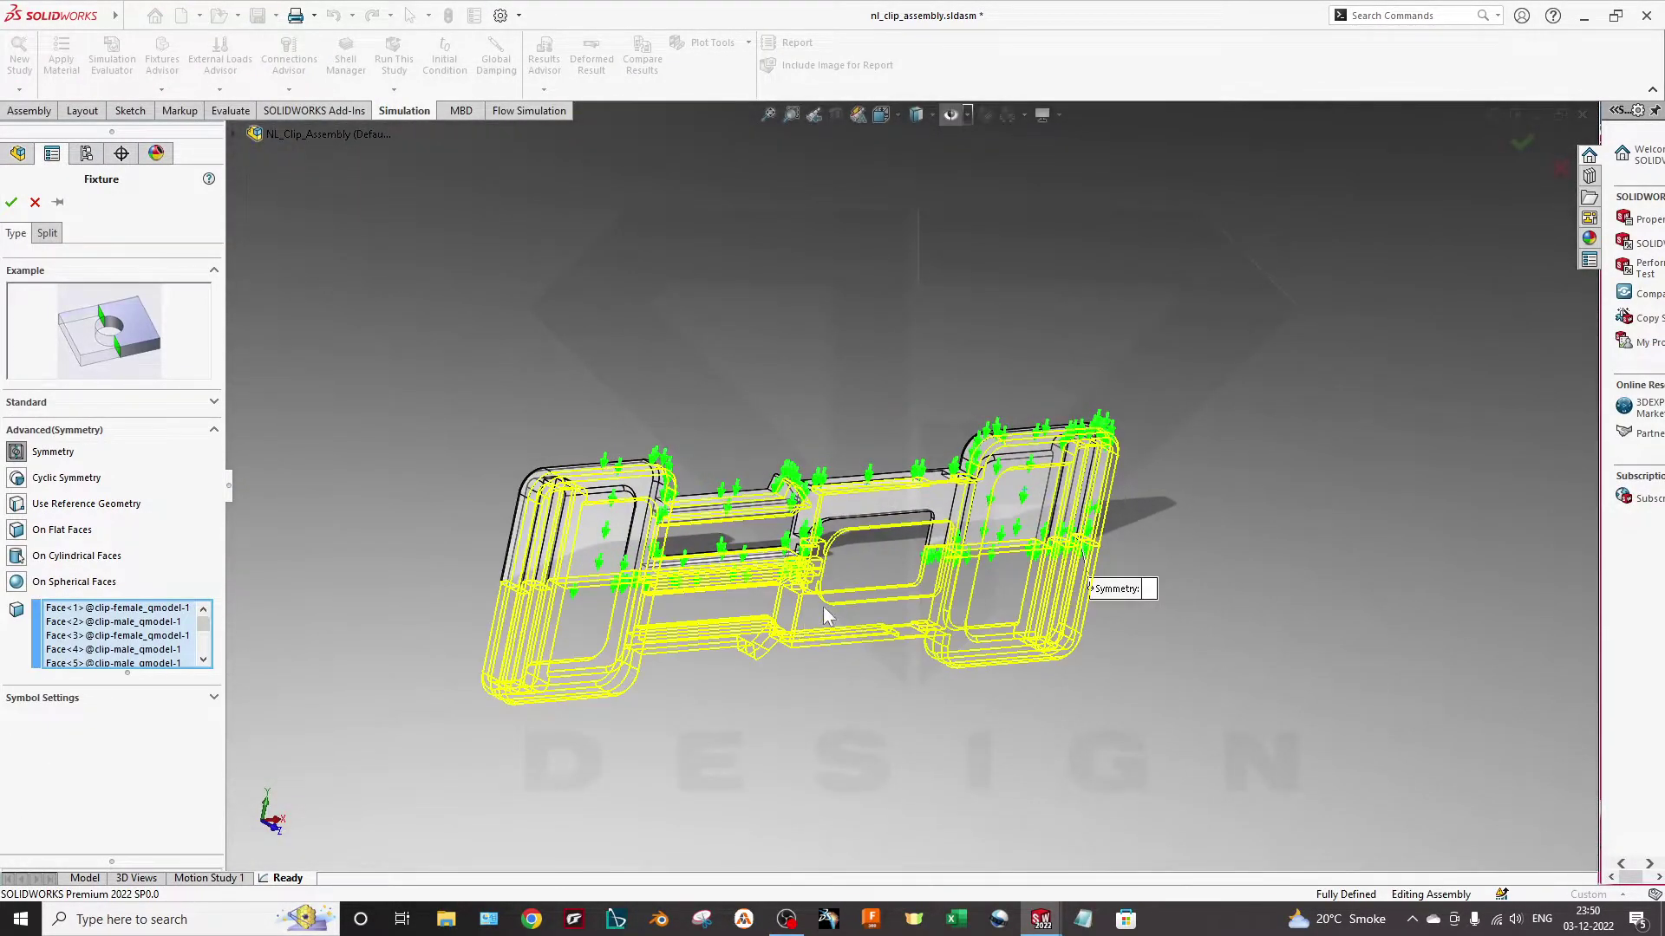
mouse_move(804, 633)
middle_mouse_down()
mouse_move(871, 504)
mouse_move(901, 550)
mouse_move(835, 569)
mouse_move(908, 558)
mouse_move(750, 517)
middle_mouse_up()
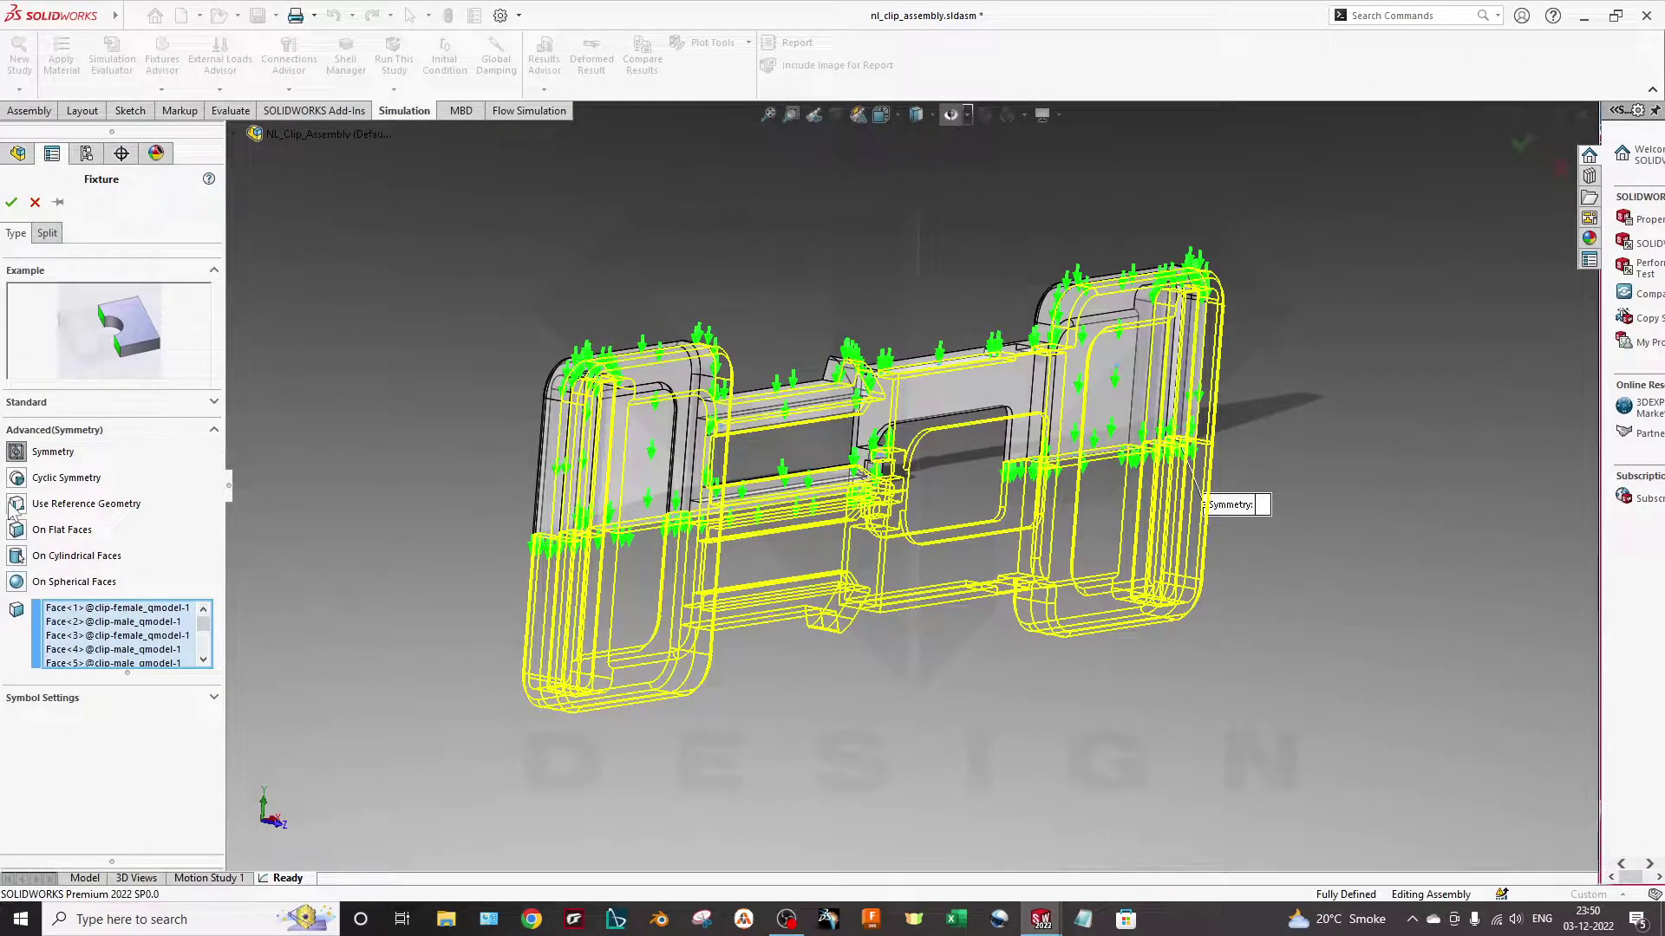
mouse_move(52, 450)
left_click(111, 610)
middle_click_drag(707, 527, 545, 471)
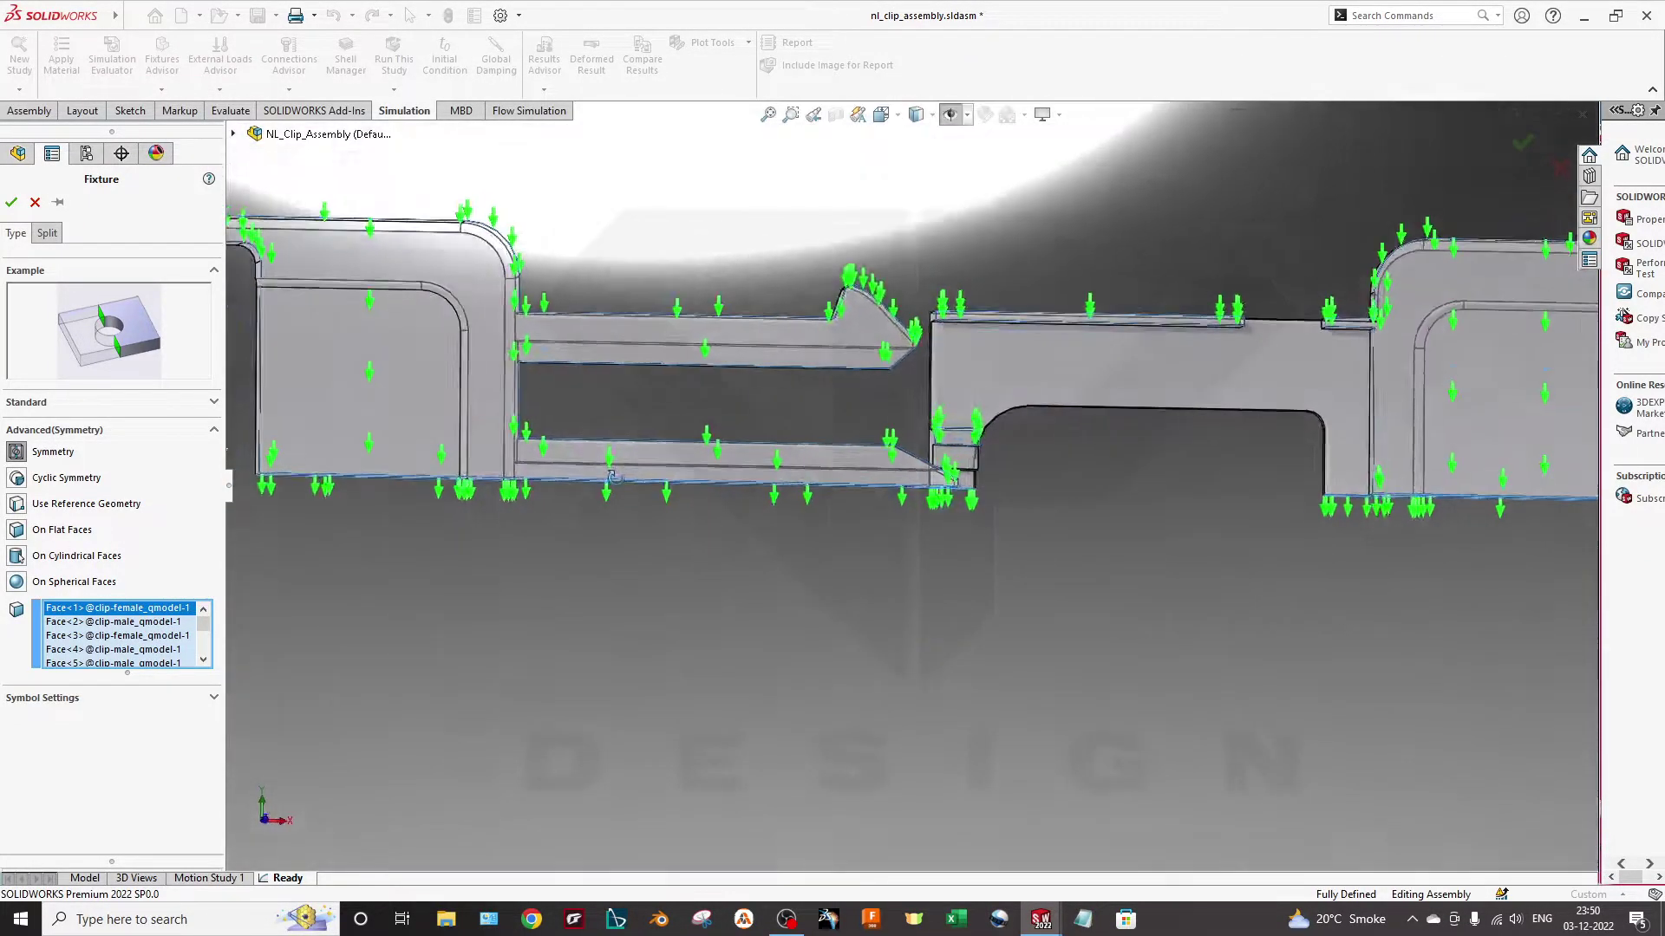
scroll(542, 375, "up", 3)
scroll(654, 454, "down", 4)
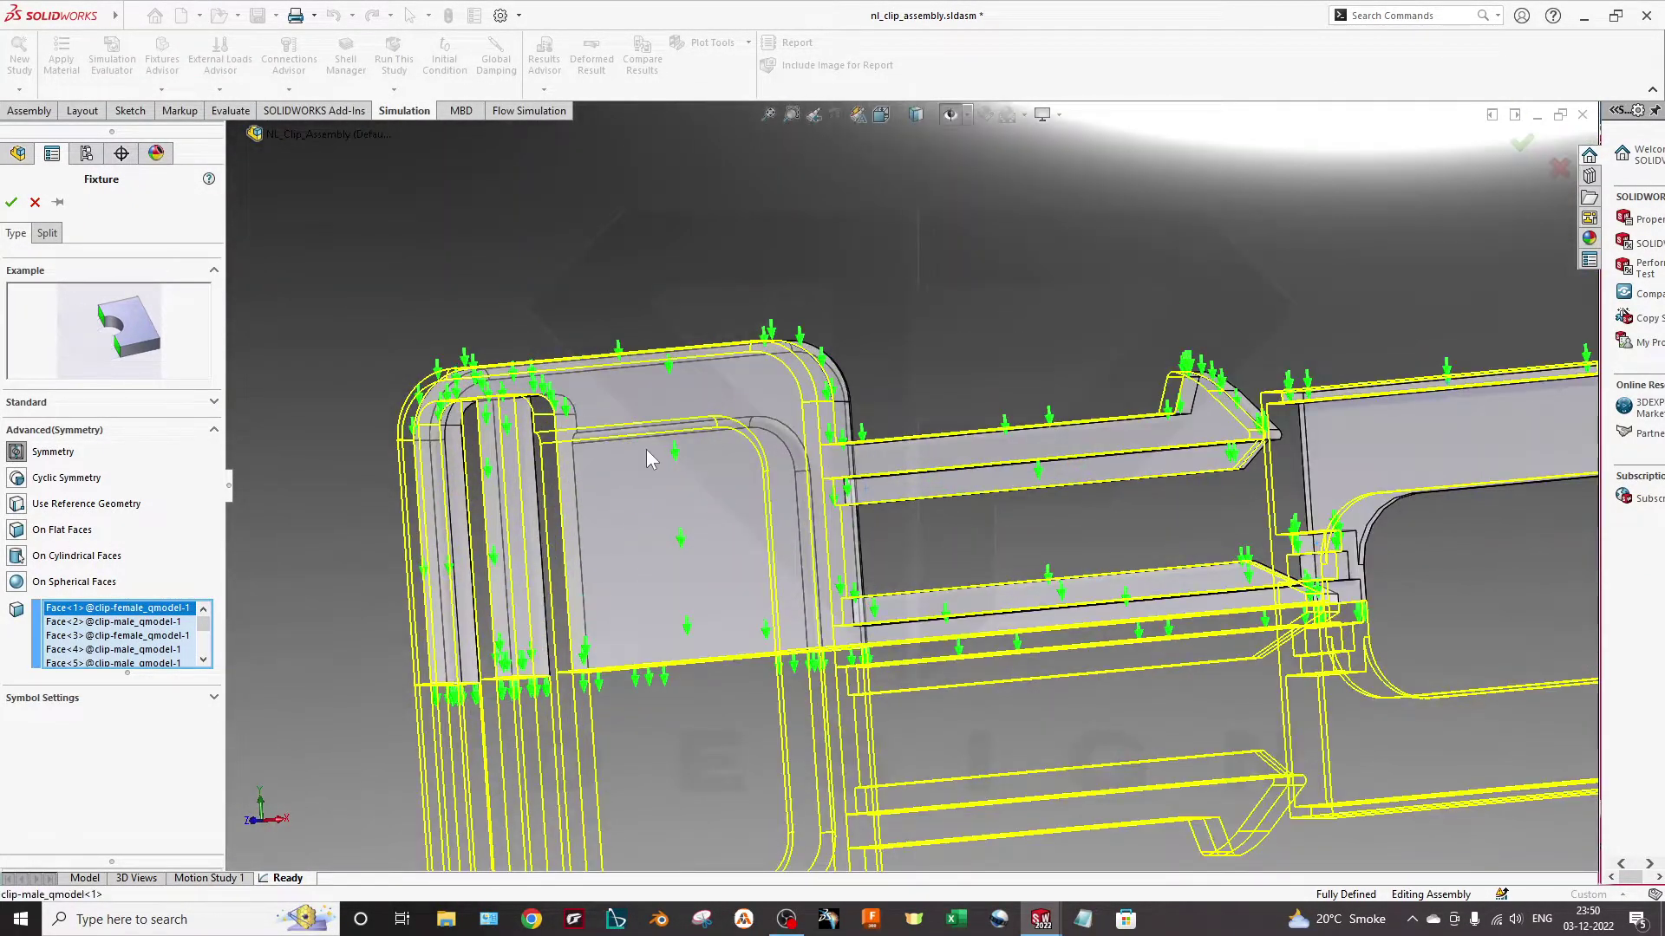
middle_click_drag(654, 454, 687, 643)
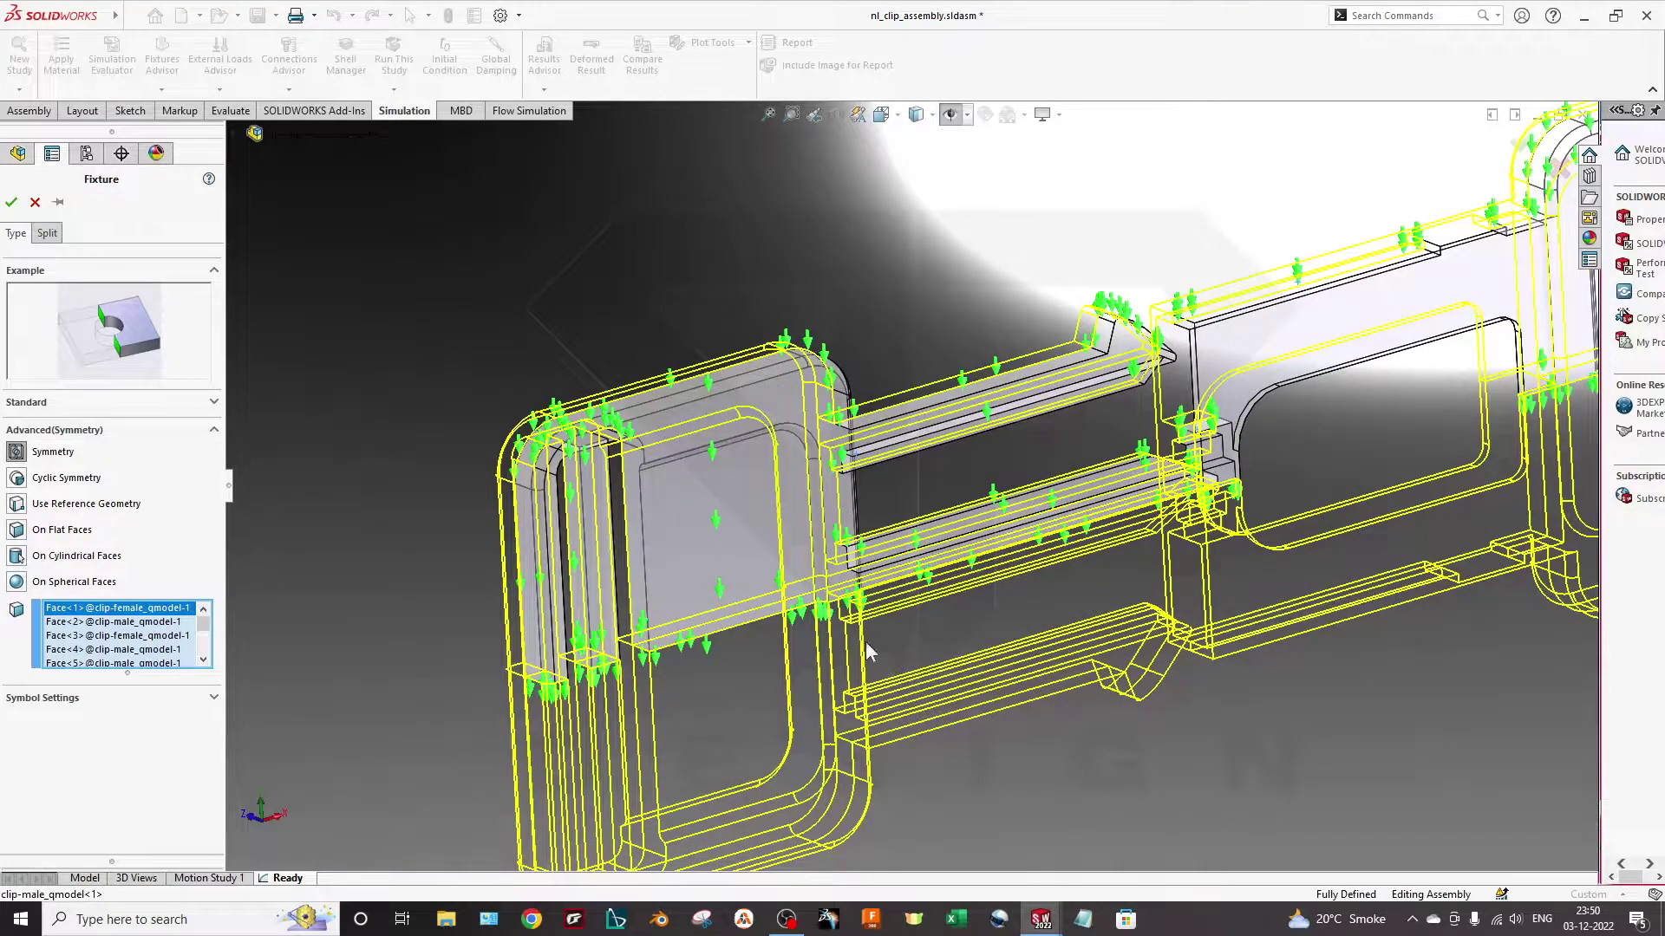
scroll(739, 647, "up", 4)
mouse_move(739, 647)
middle_mouse_down()
mouse_move(967, 546)
mouse_move(346, 548)
middle_mouse_up()
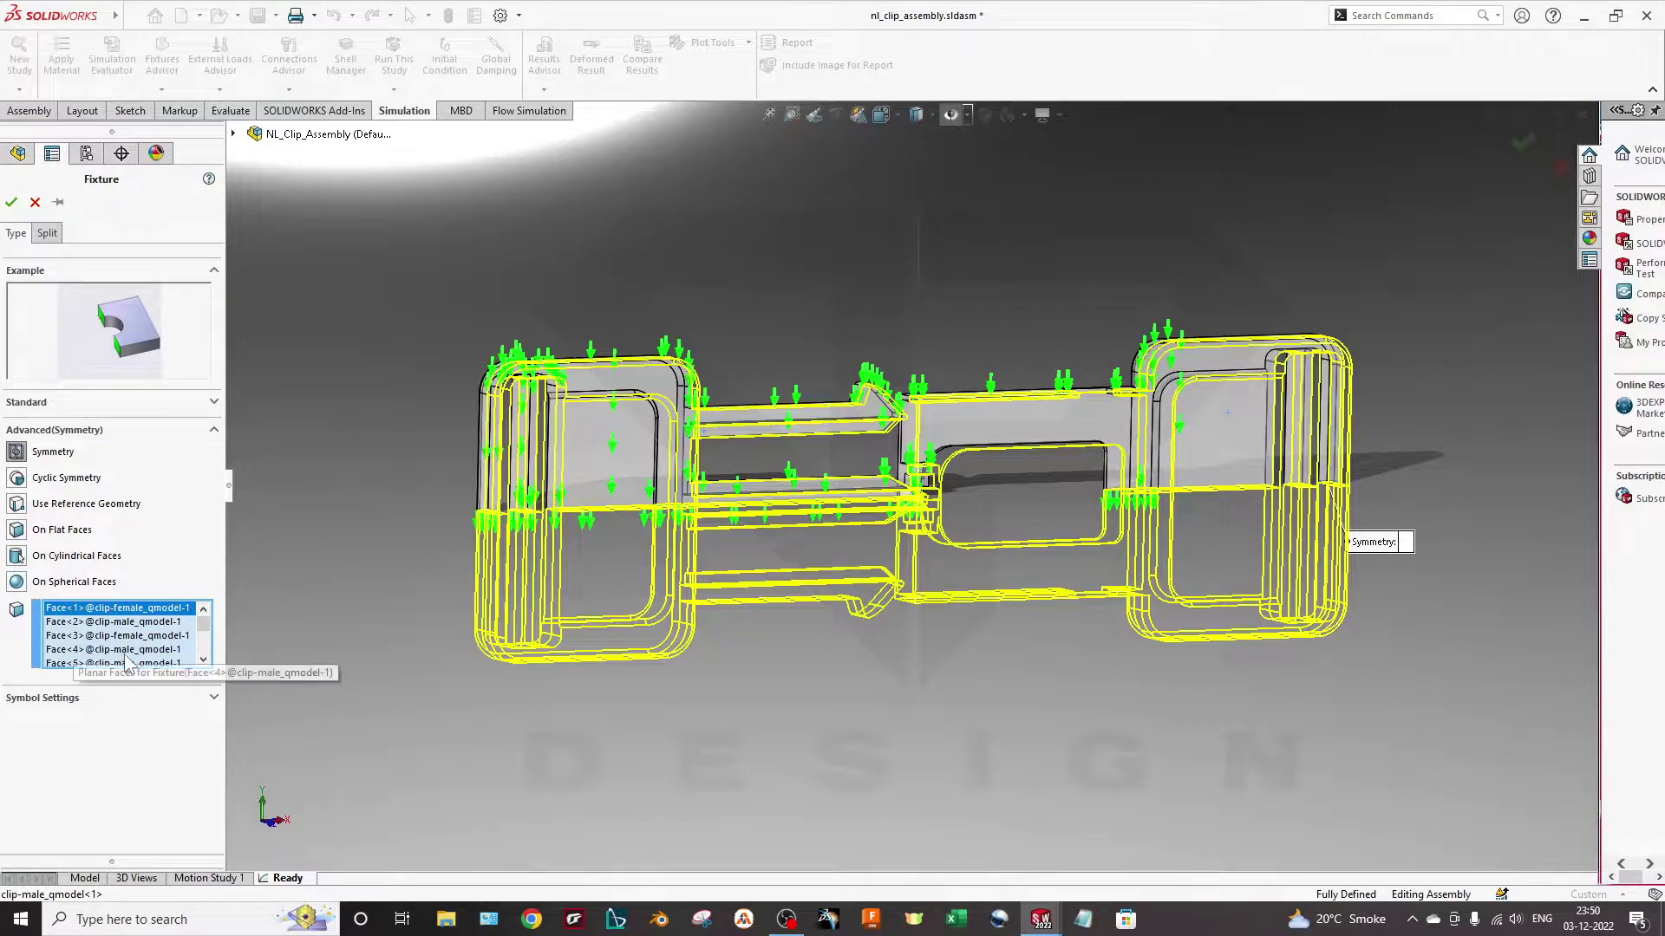
left_click(48, 649)
Close the symmetry fixture and review the fixed-geometry fixture at the clip's fixed end
left_click(11, 202)
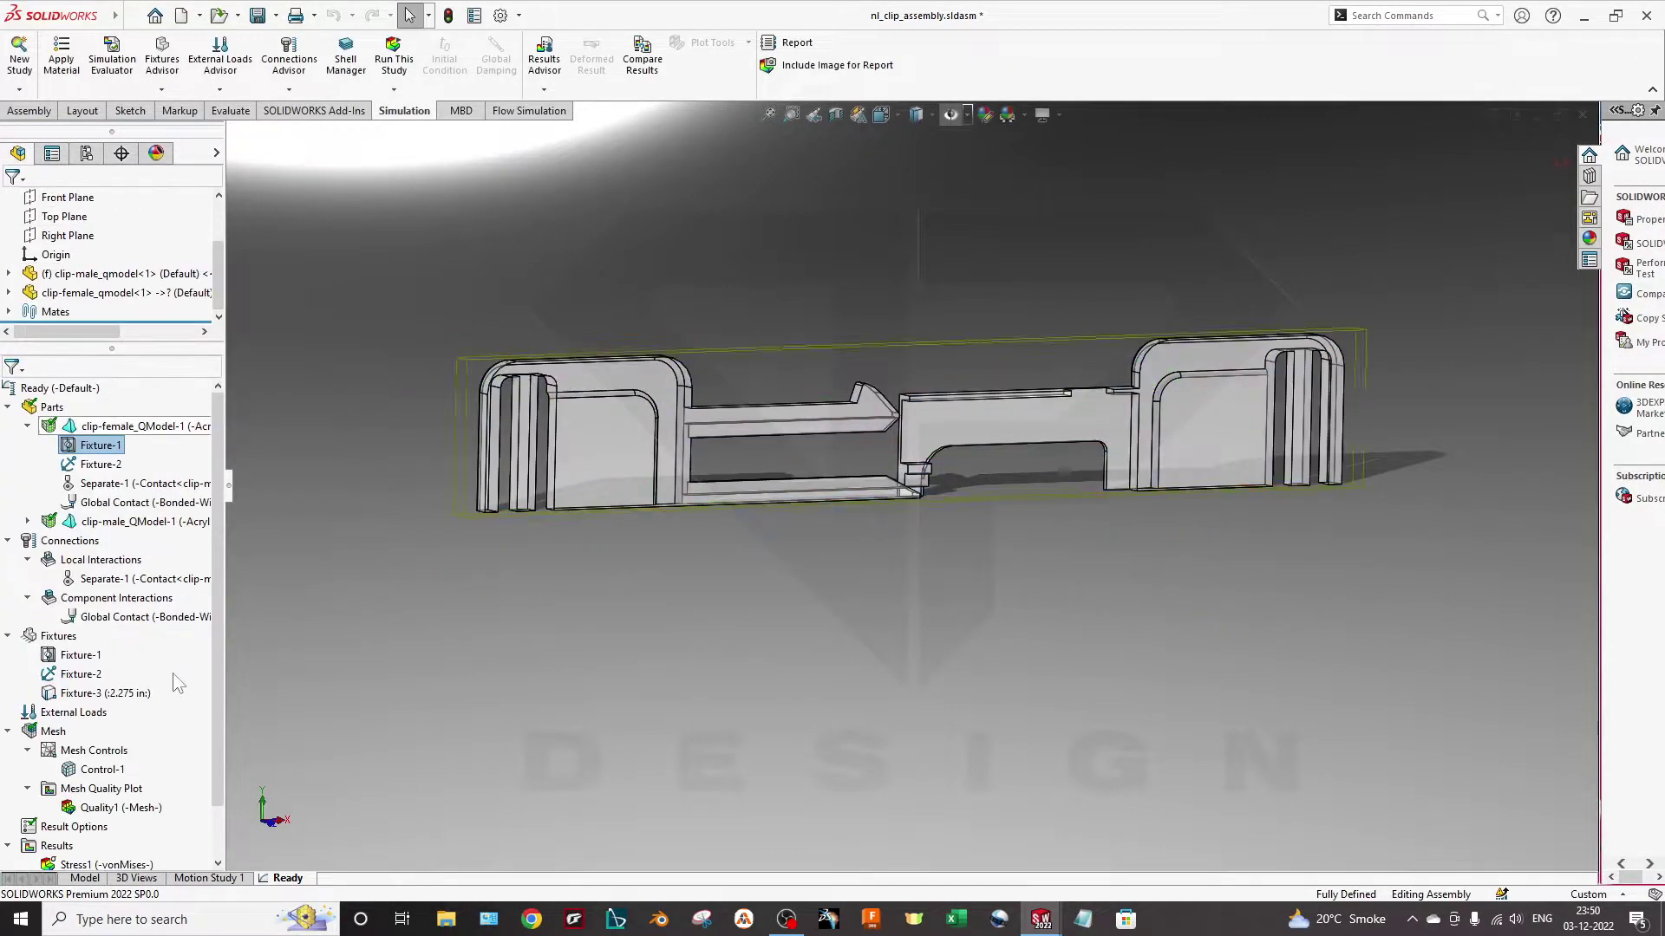
right_click(100, 445)
left_click(134, 469)
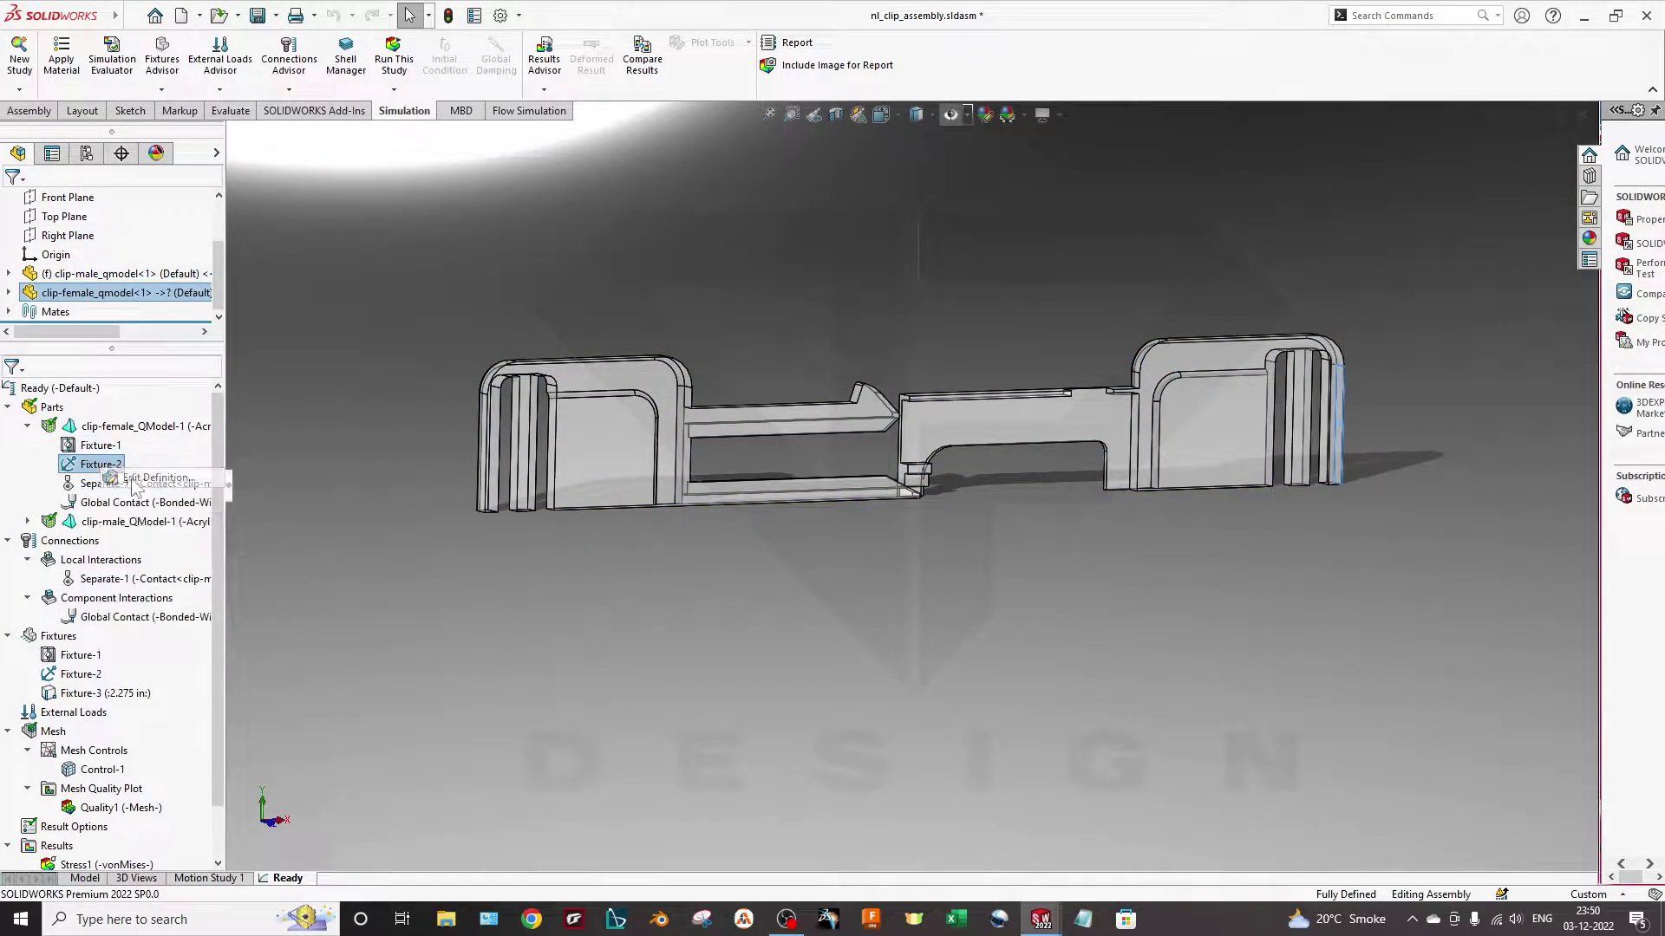
middle_click_drag(607, 670, 1082, 595)
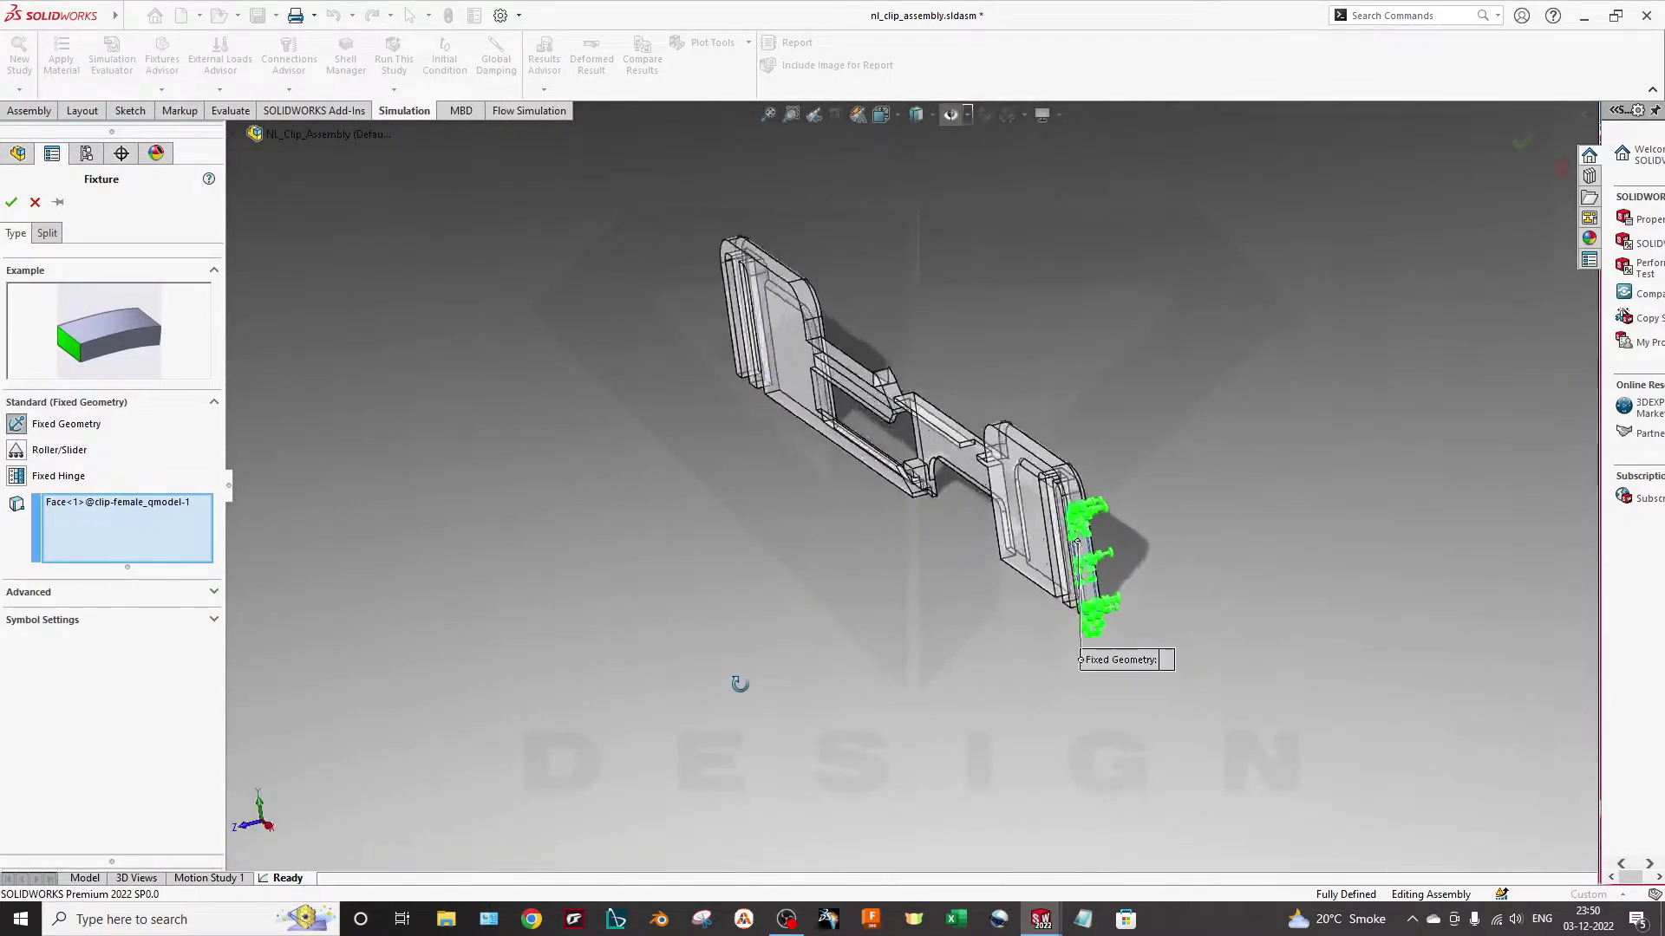
scroll(1081, 595, "down", 3)
scroll(955, 519, "down", 2)
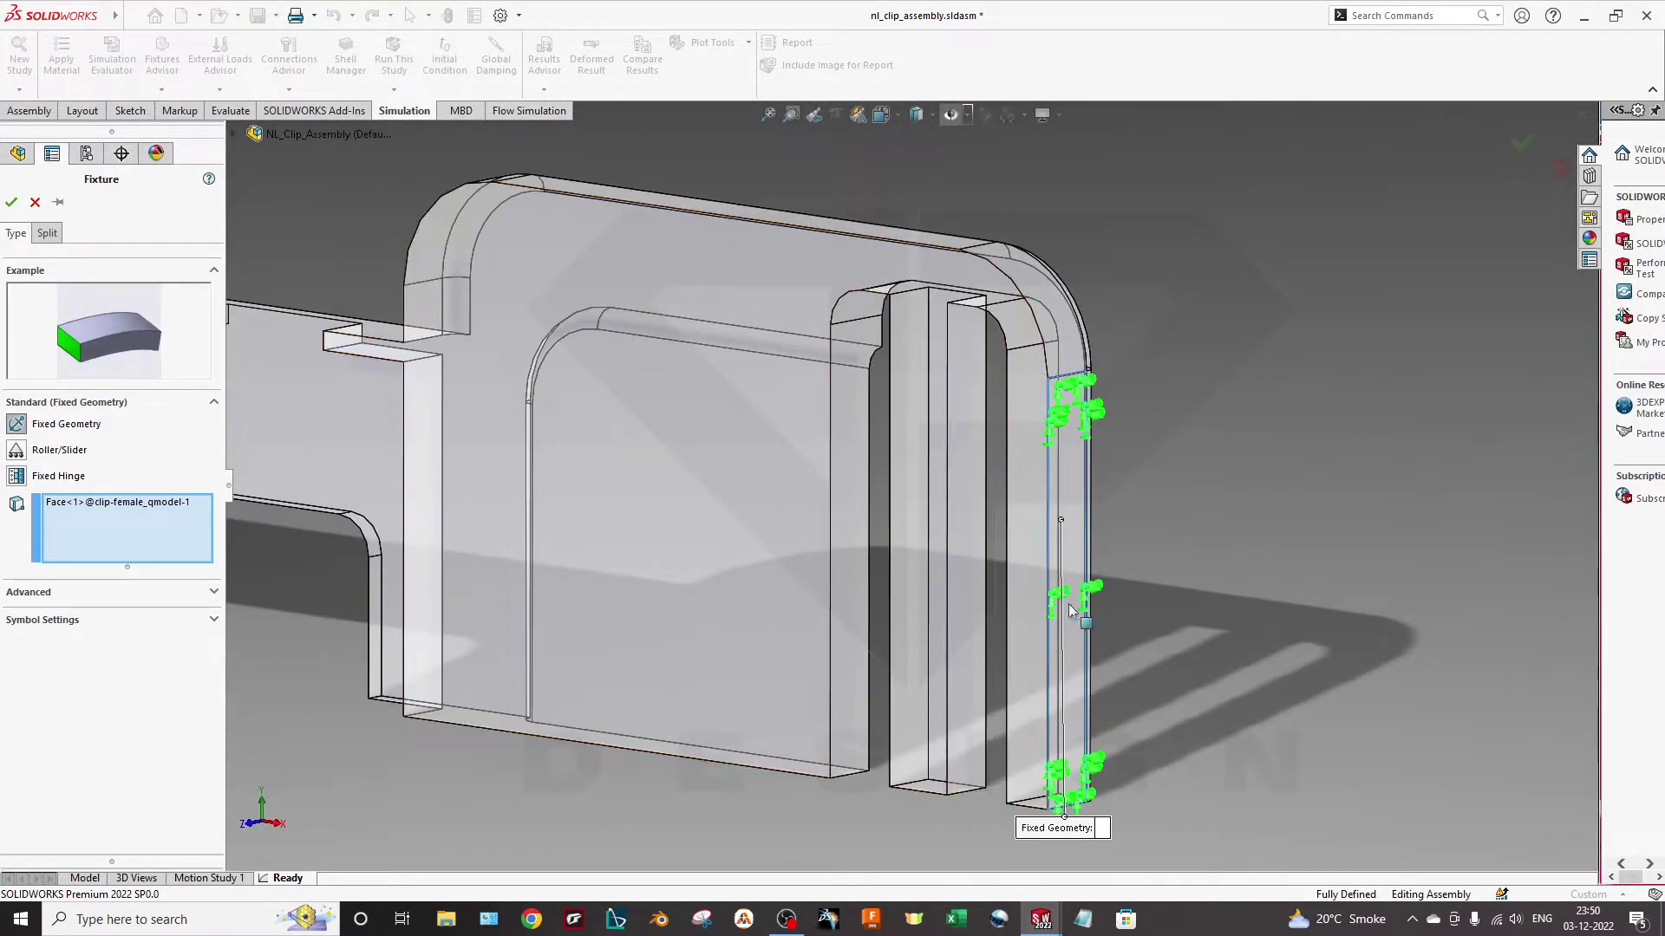
scroll(1103, 691, "up", 2)
scroll(1101, 691, "up", 3)
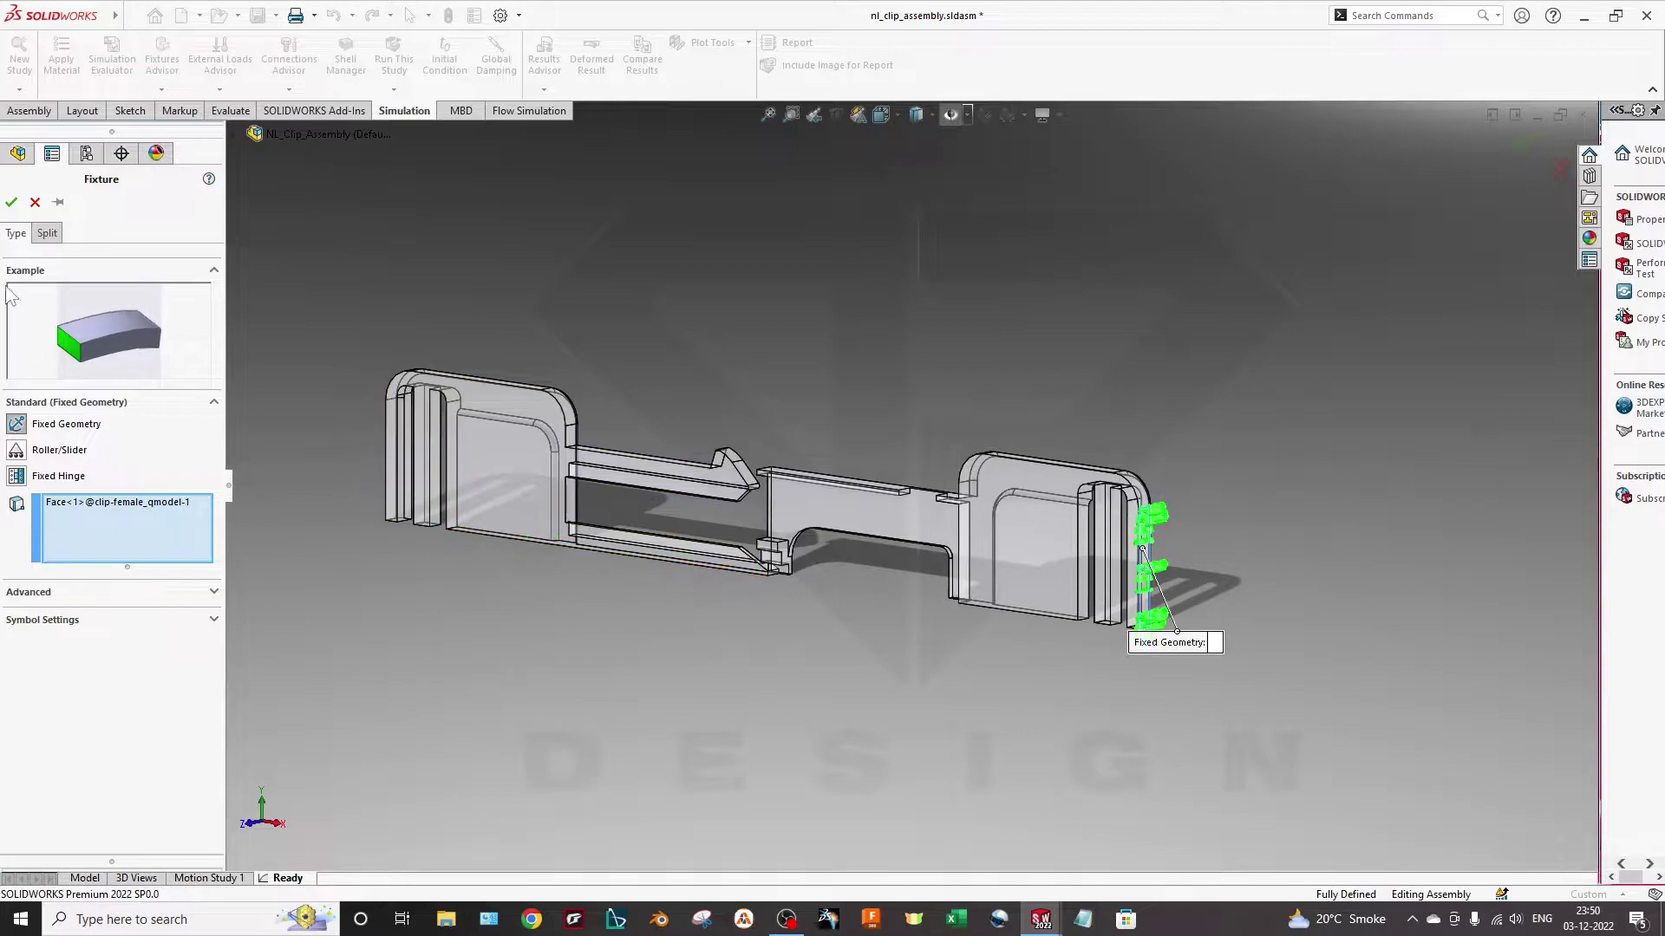
Close the fixed-geometry fixture settings and dismiss the Fixture-2 options
left_click(33, 200)
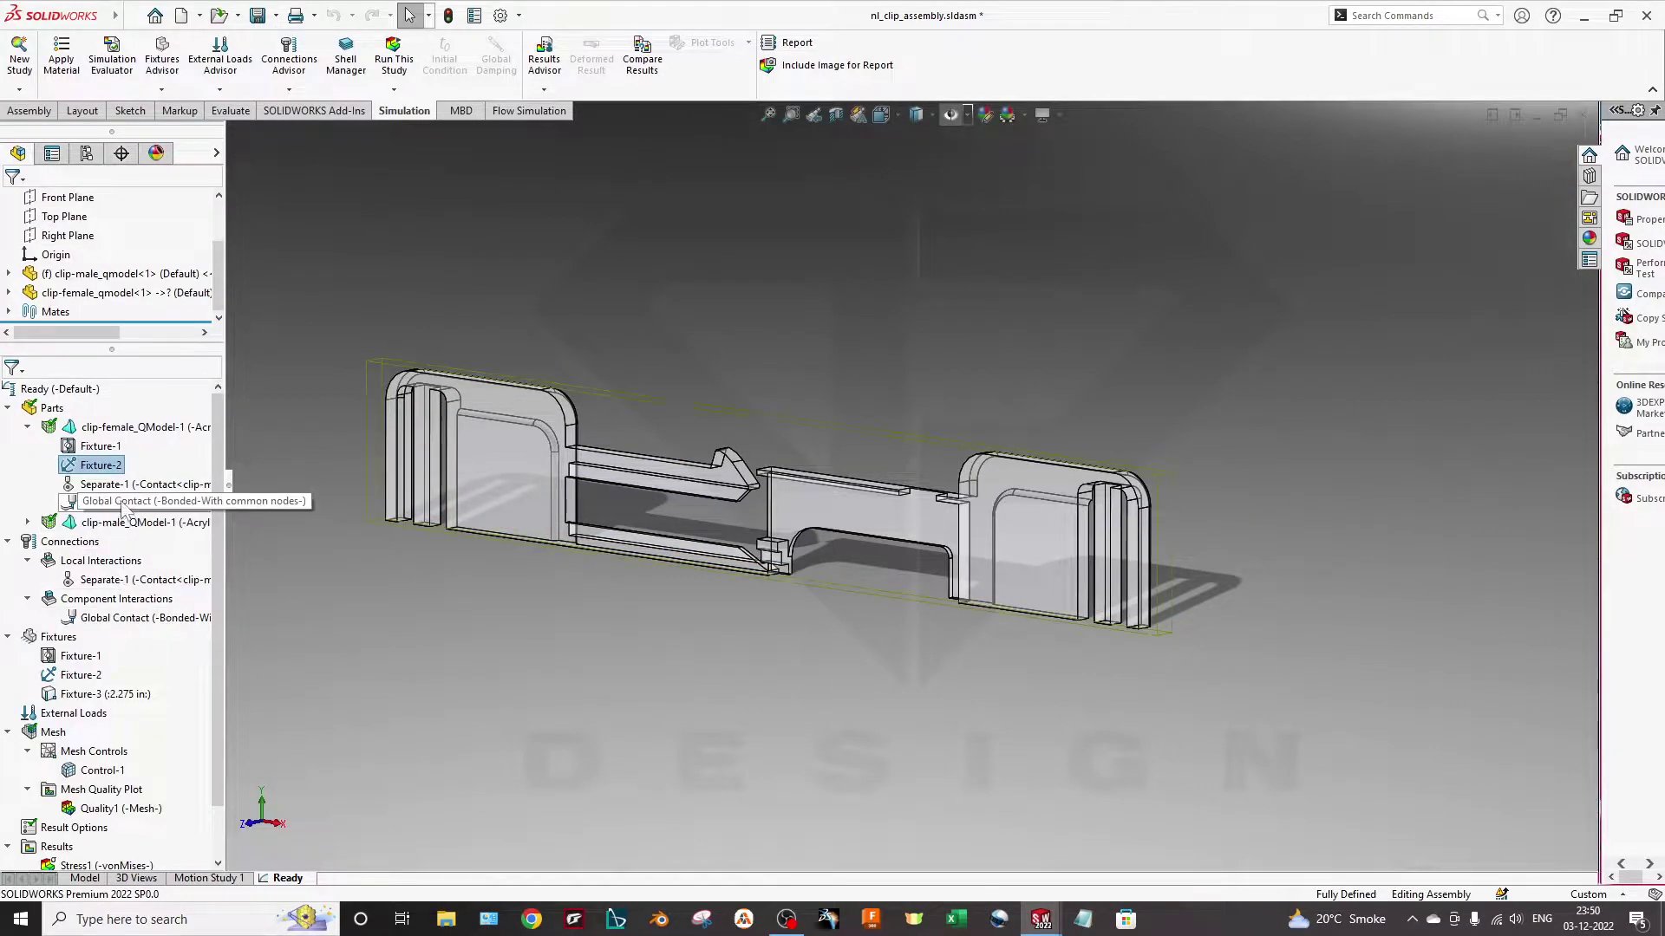
right_click(95, 675)
left_click(152, 683)
key("Escape")
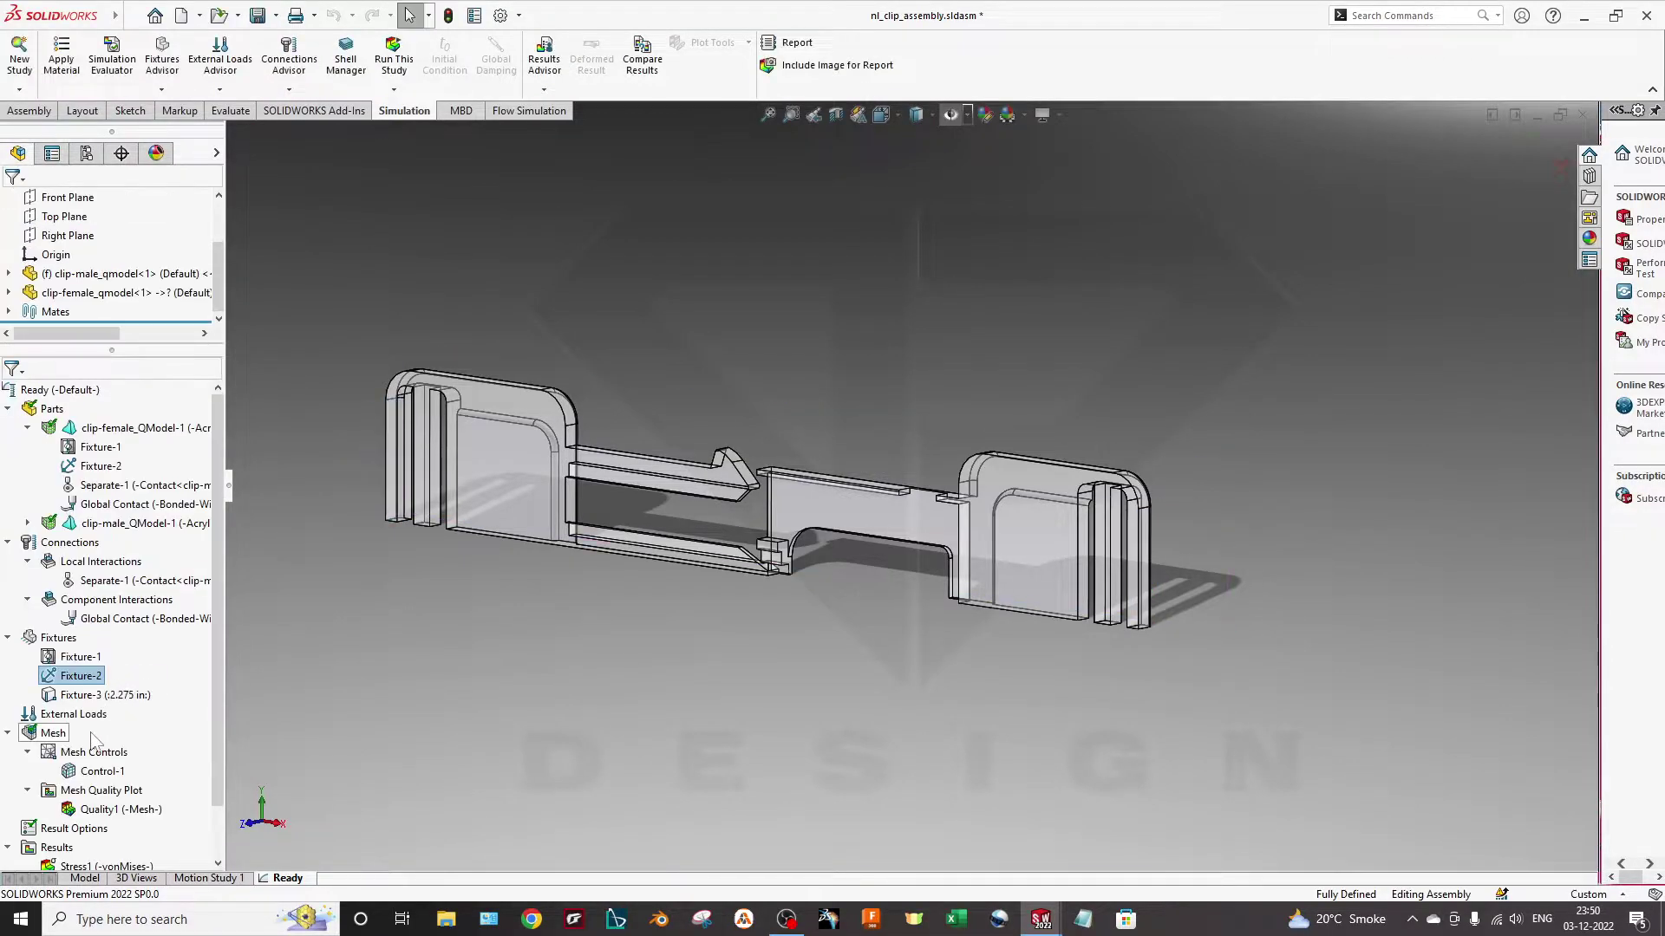
right_click(102, 696)
left_click(158, 706)
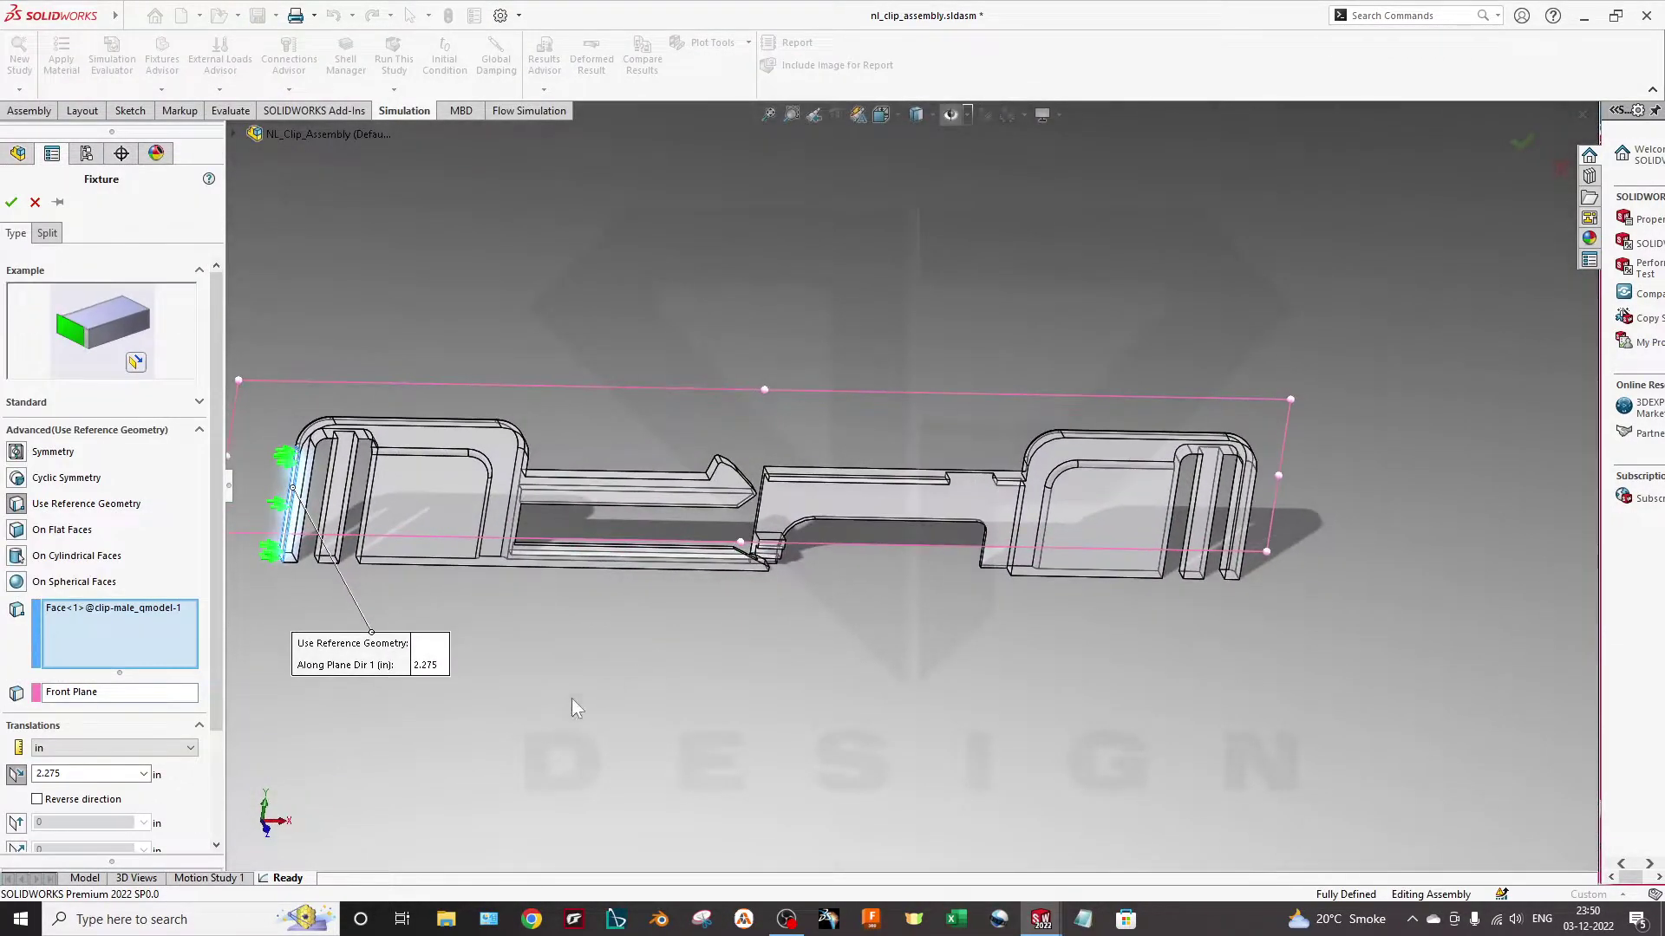
double_click(52, 773)
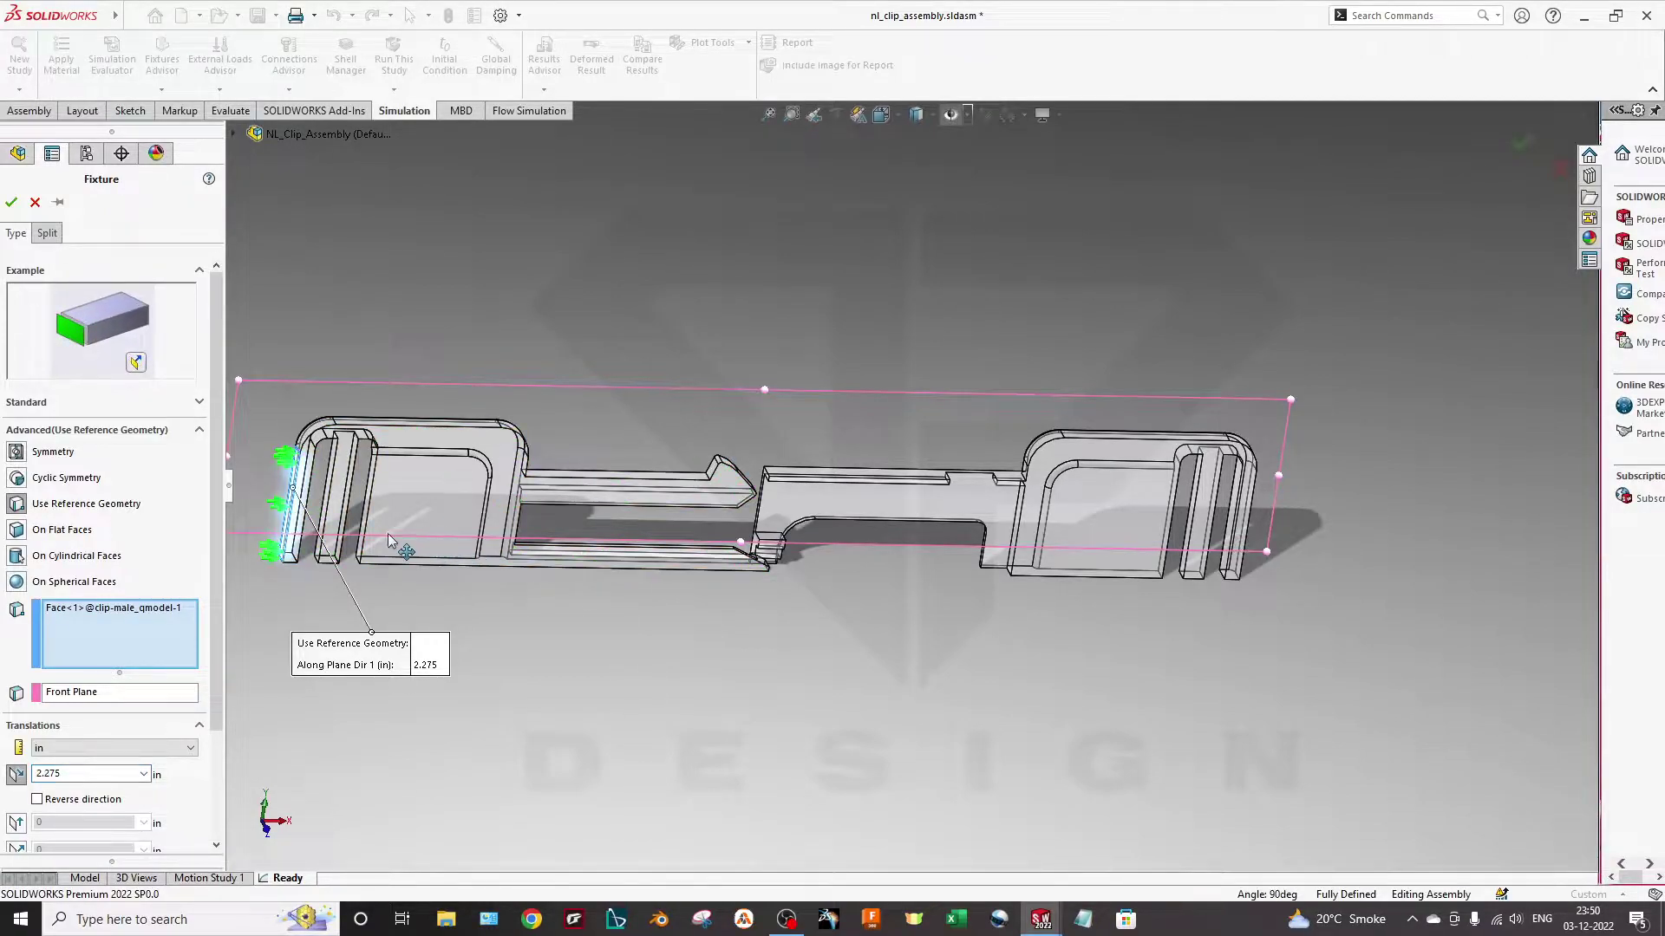
scroll(382, 507, "down", 2)
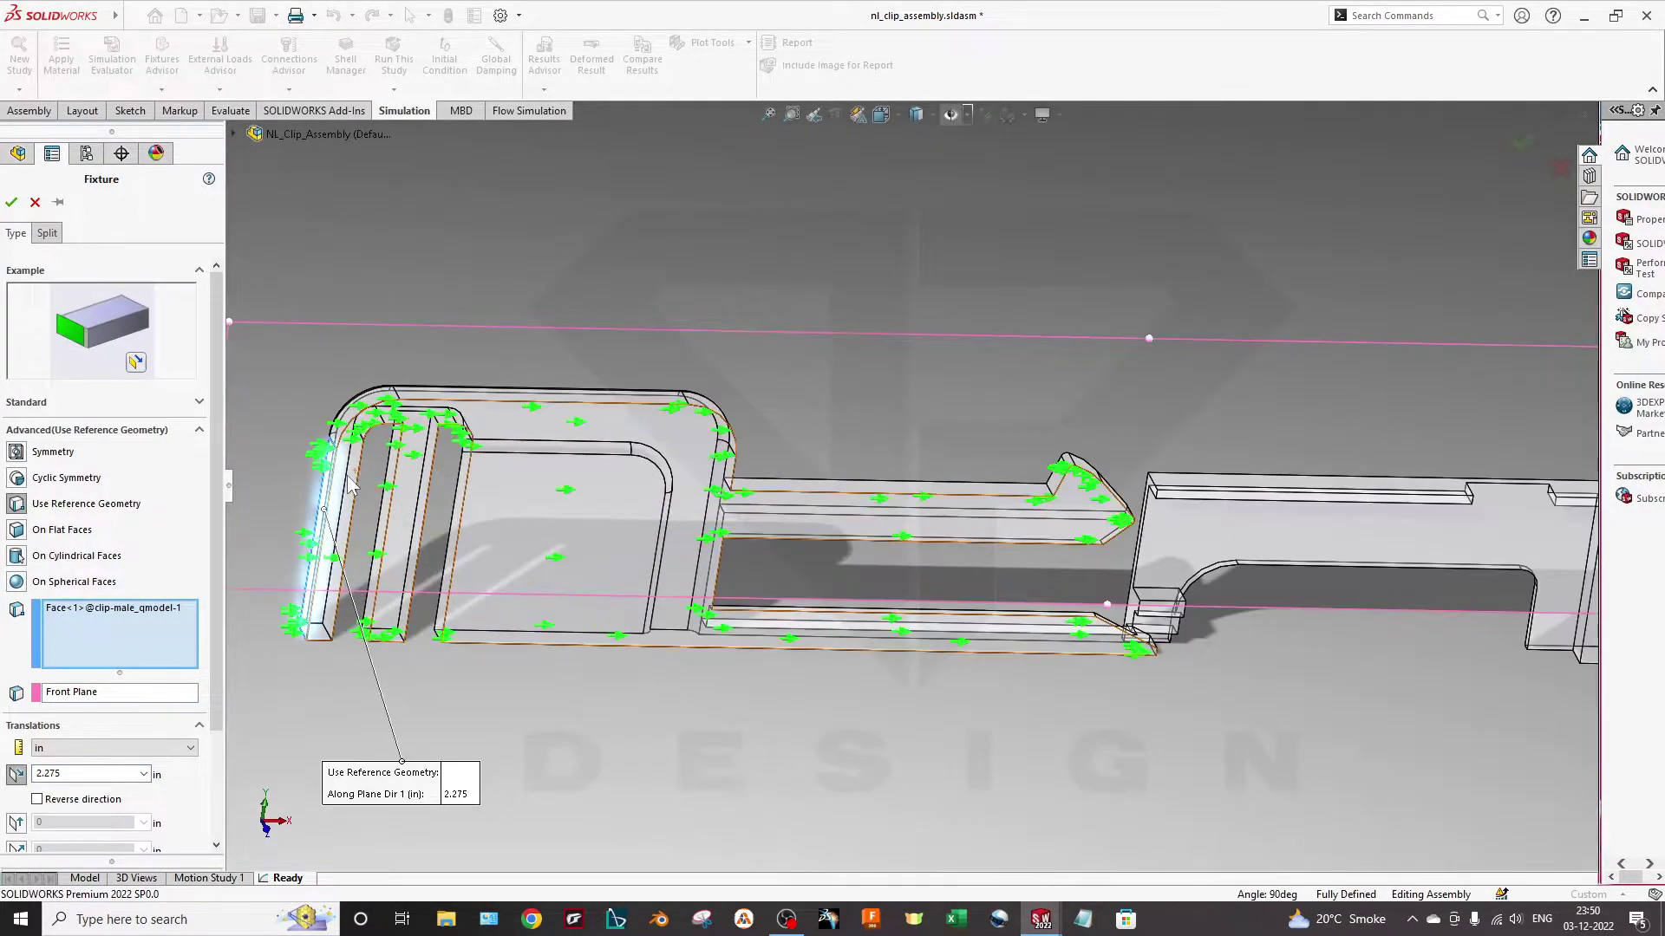
scroll(342, 482, "down", 3)
scroll(787, 762, "up", 2)
scroll(791, 762, "up", 3)
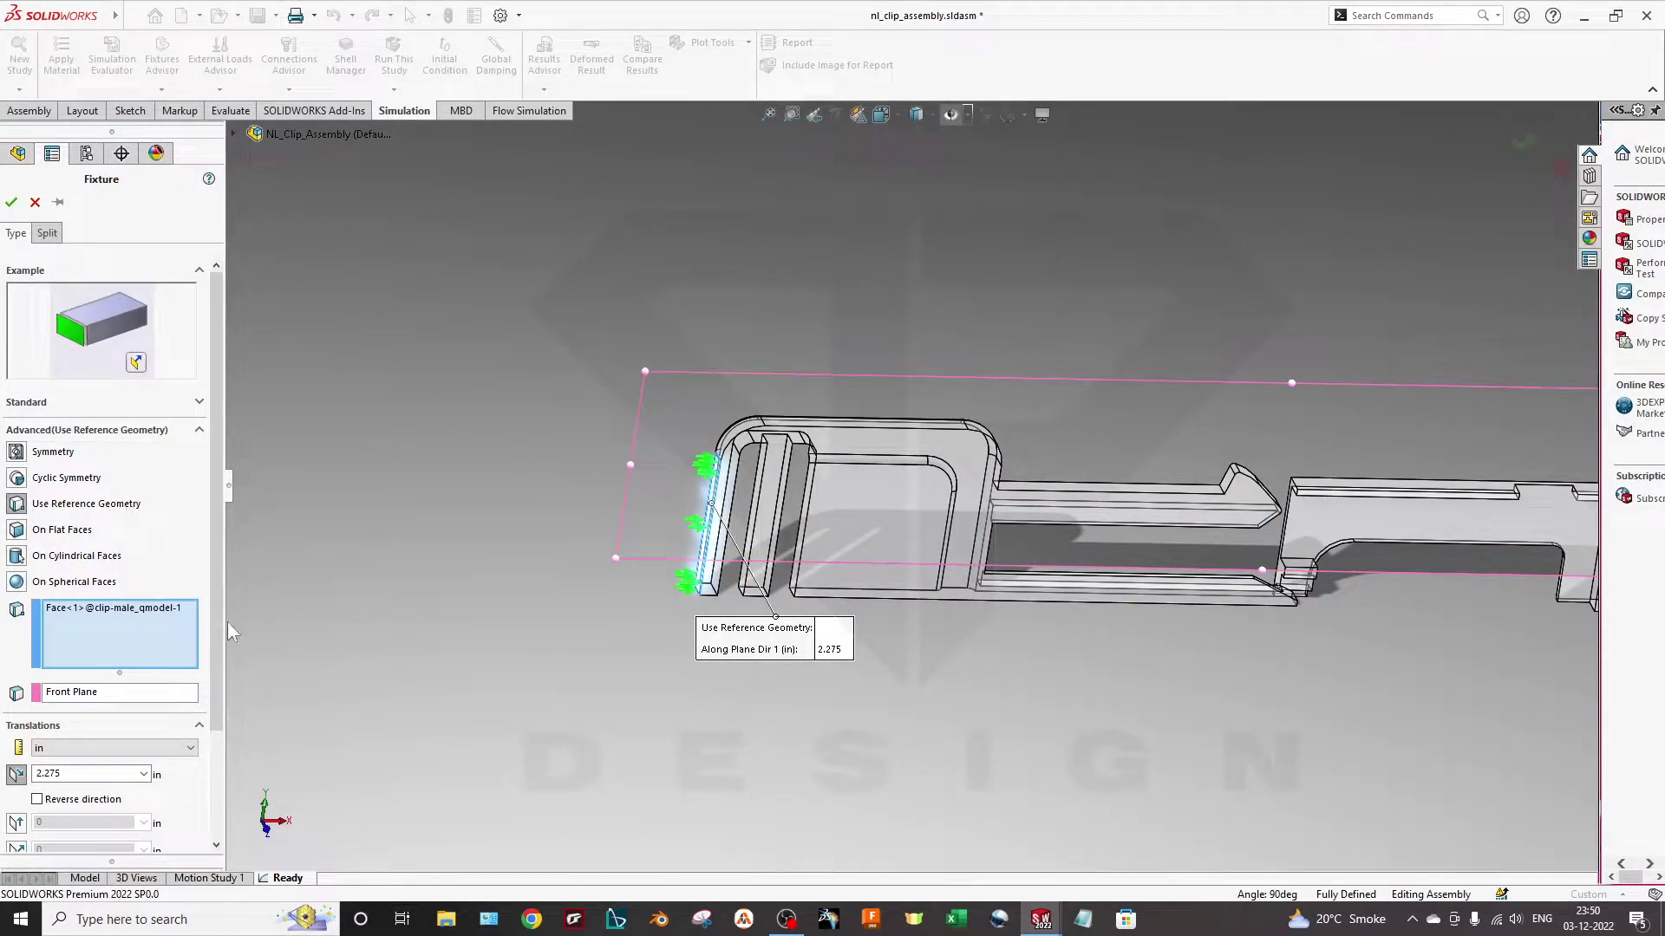
left_click(111, 694)
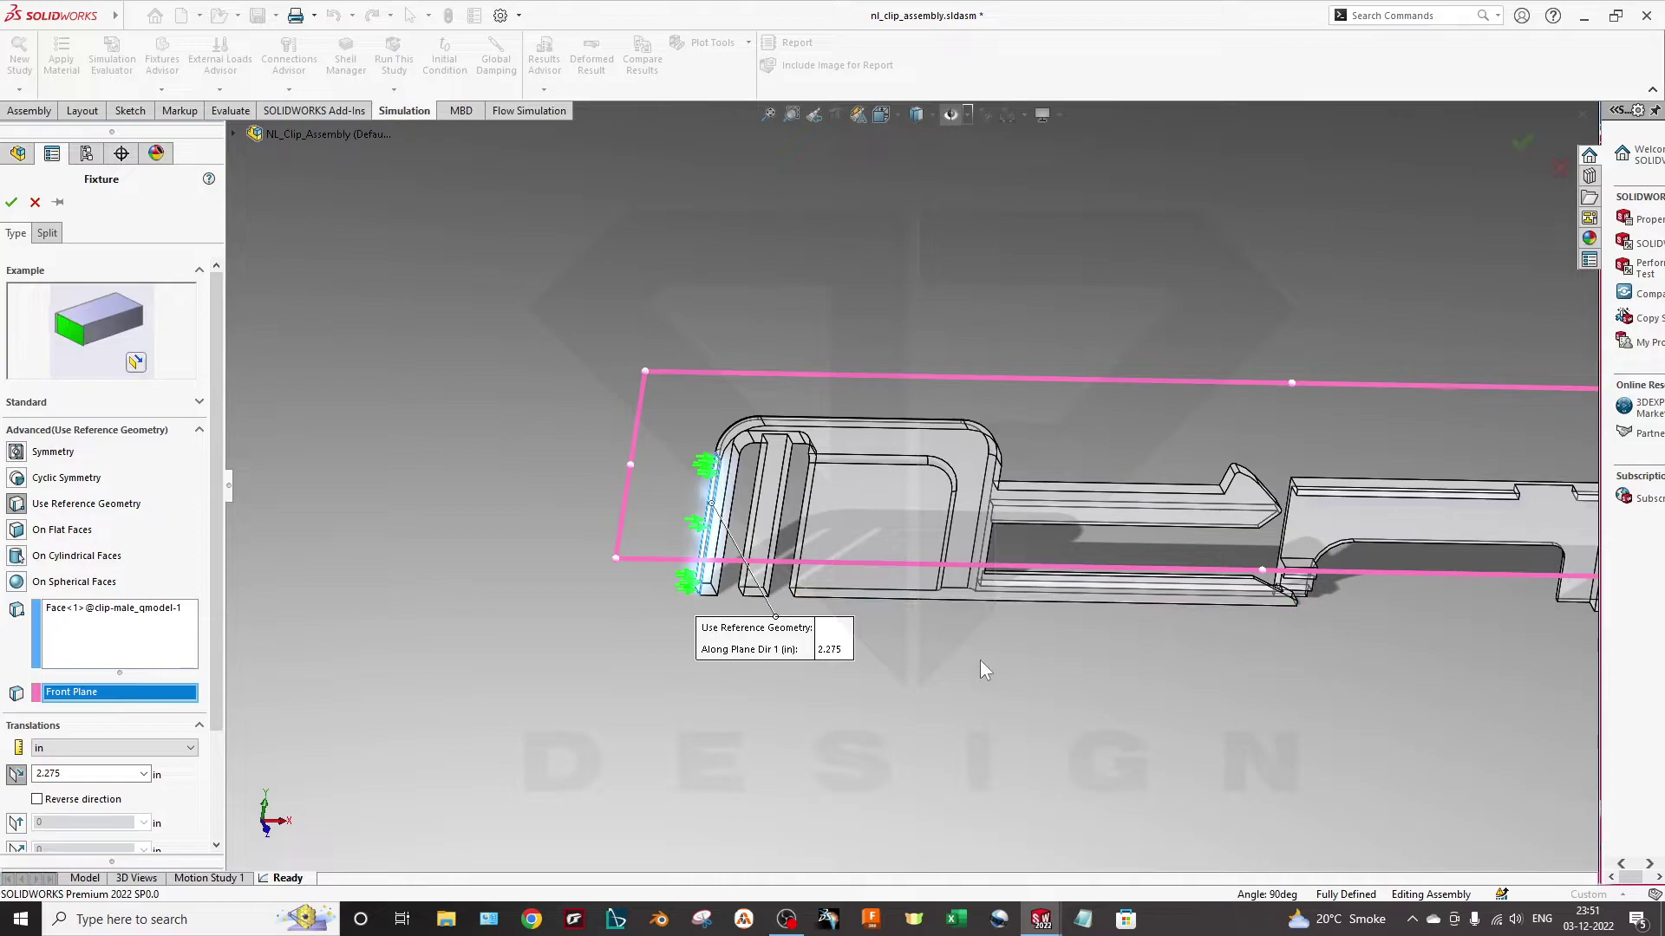
middle_click_drag(522, 799, 427, 808, "ctrl")
scroll(86, 832, "down", 3)
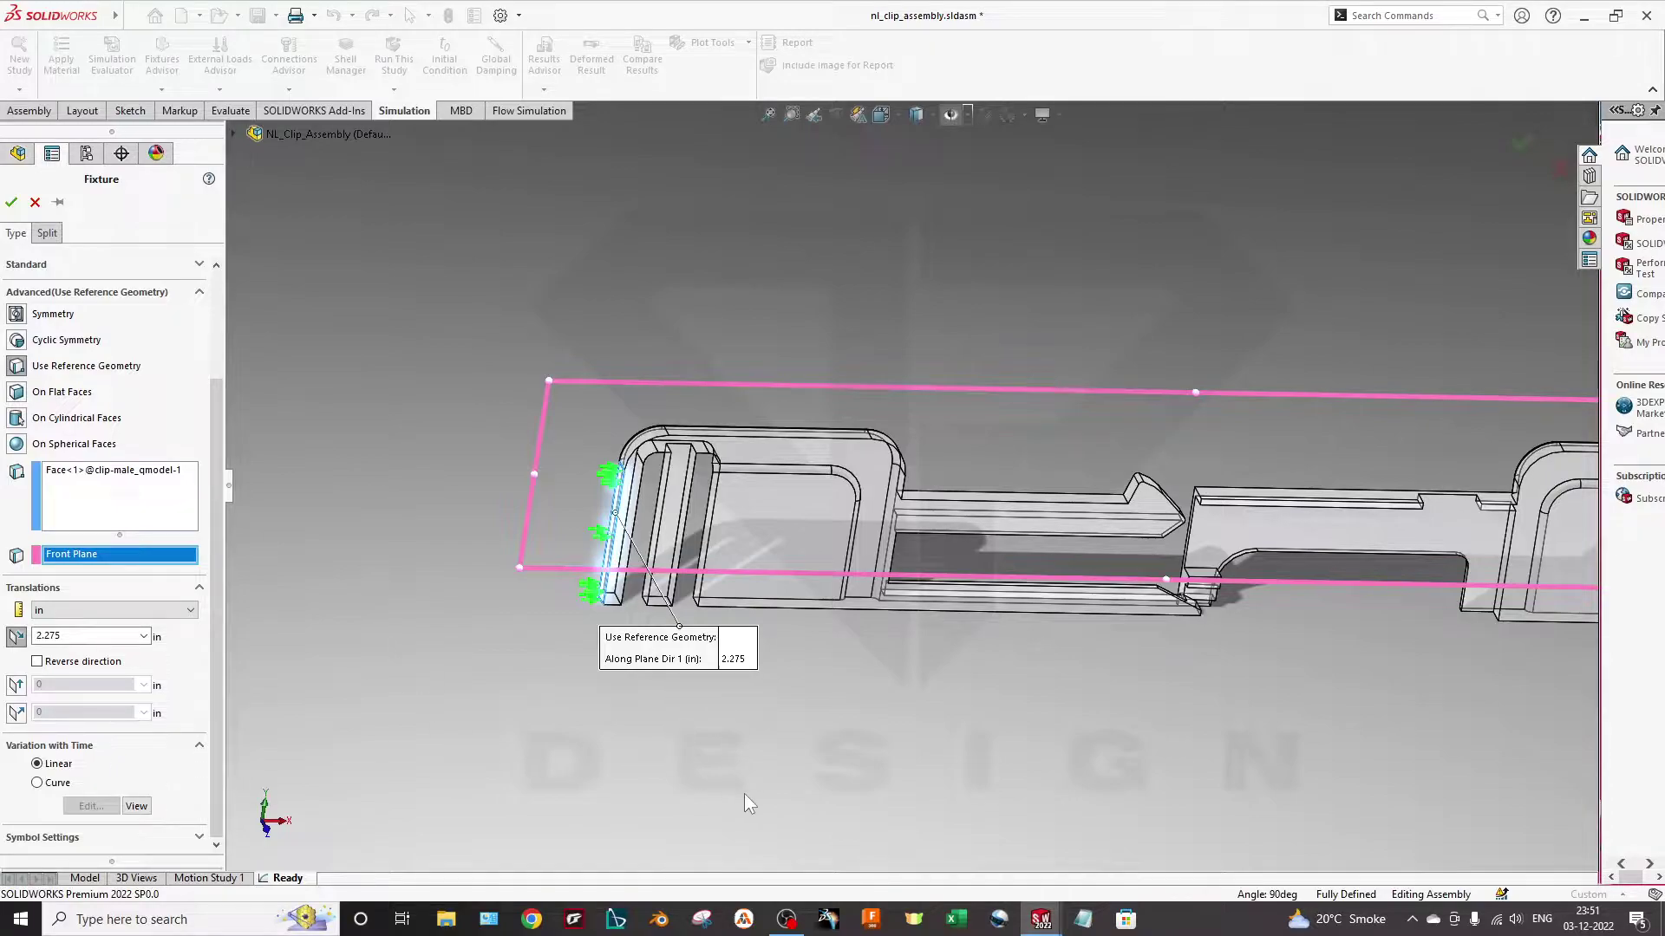
scroll(744, 794, "up", 3)
middle_click_drag(852, 751, 341, 609)
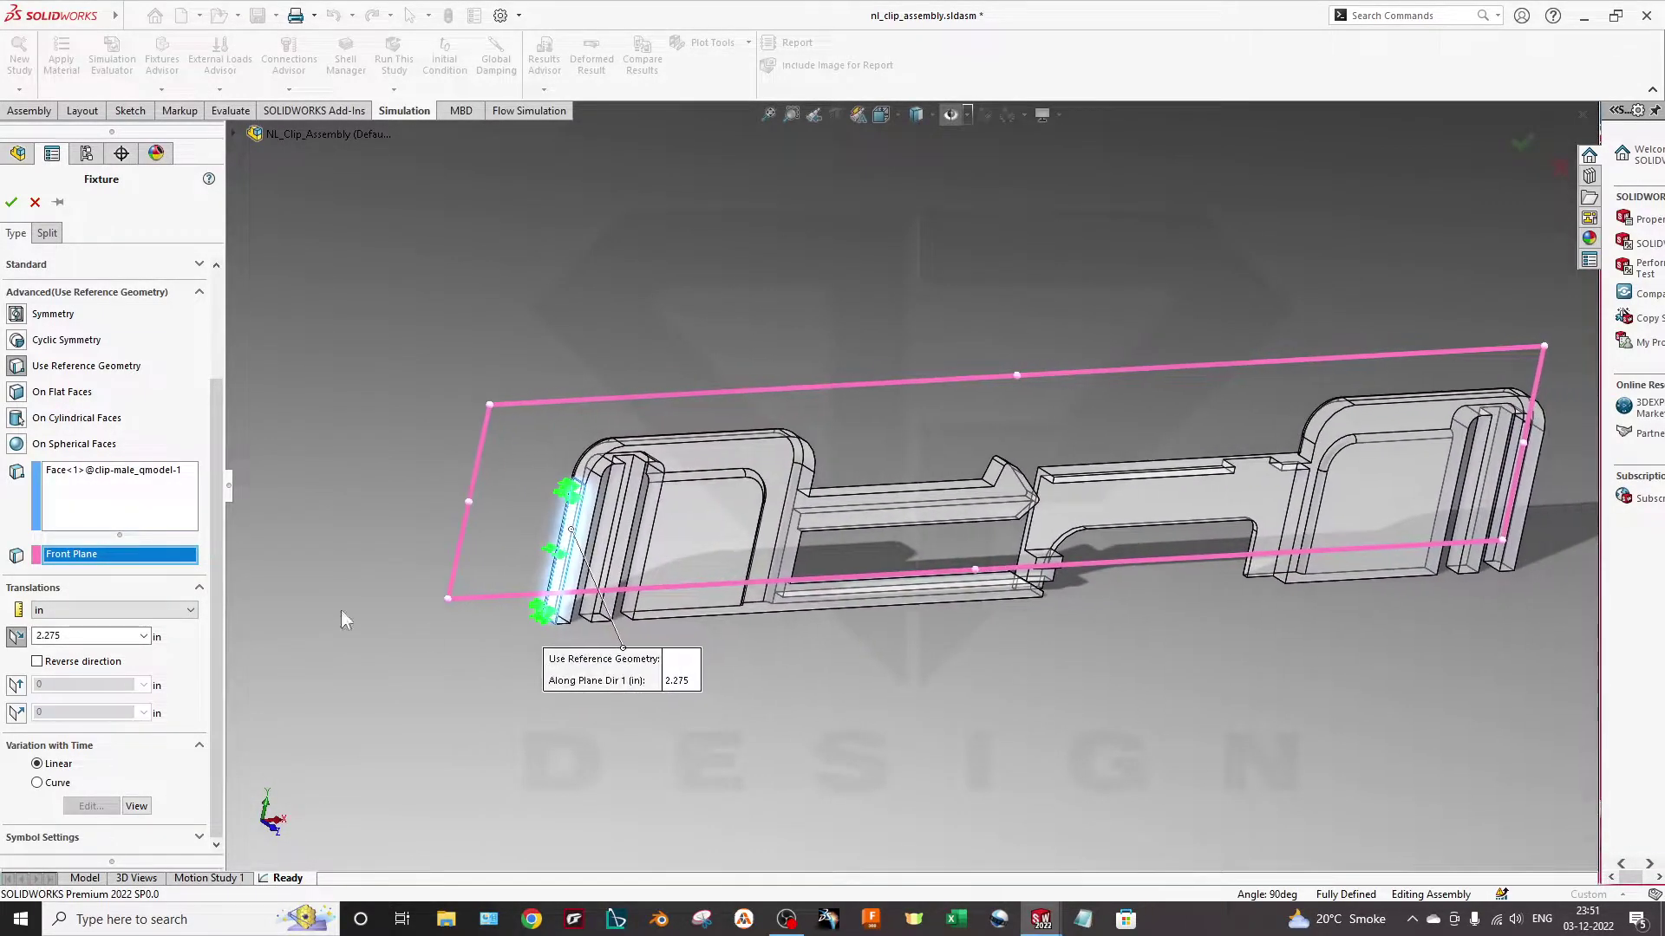
left_click(11, 202)
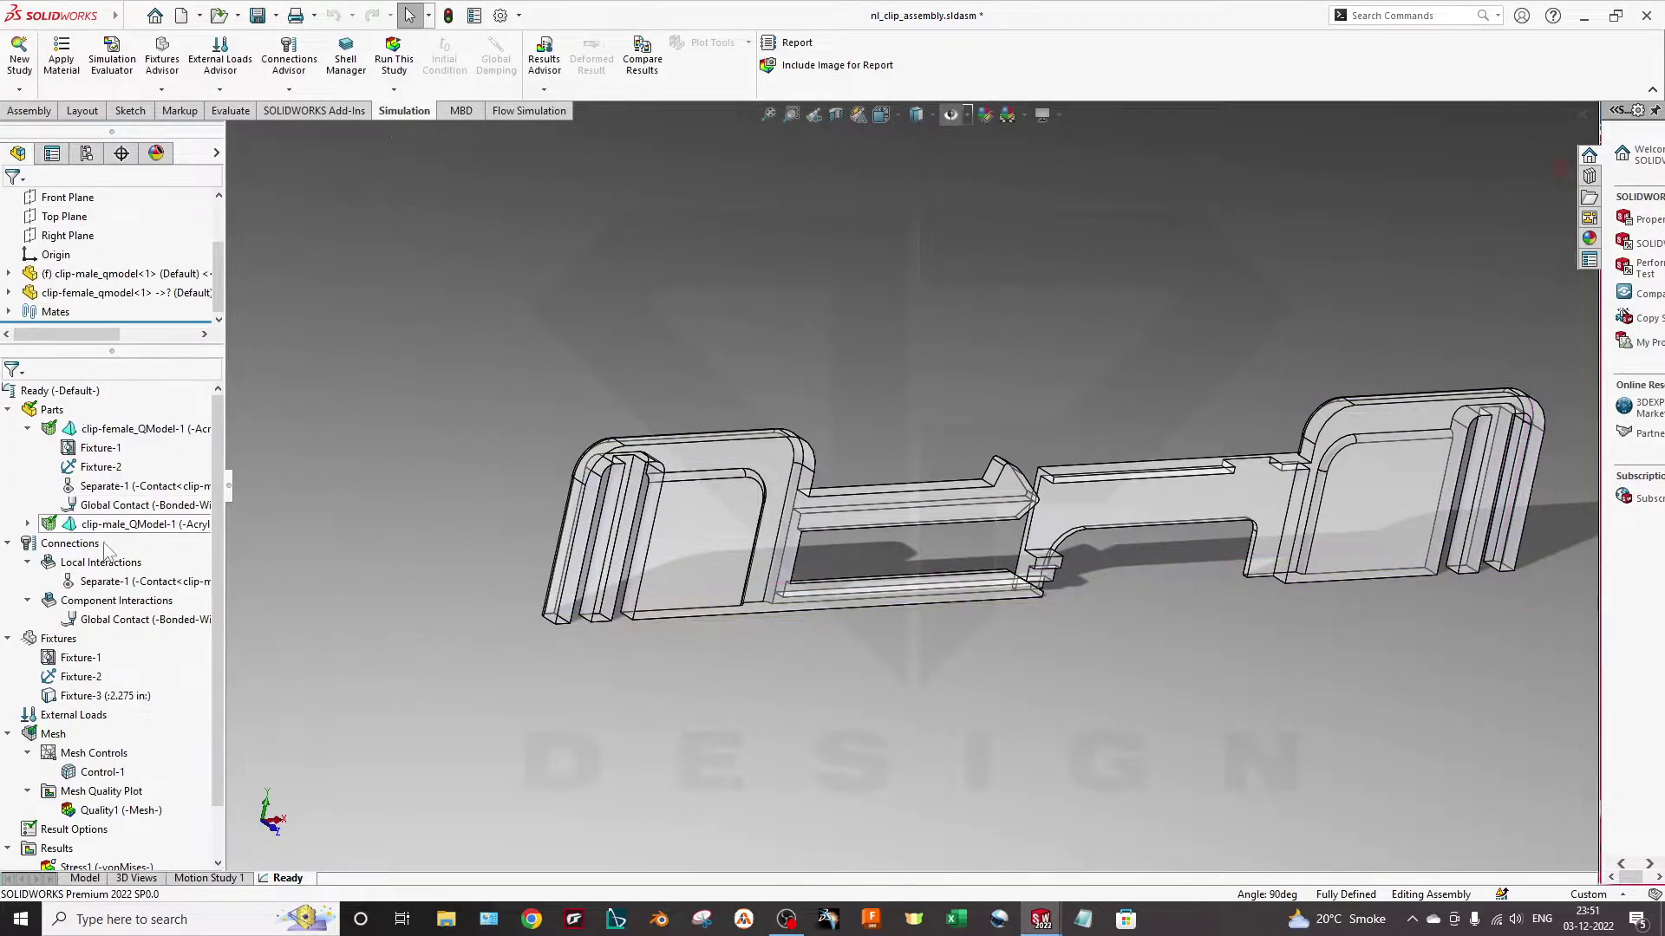
right_click(115, 494)
left_click(165, 518)
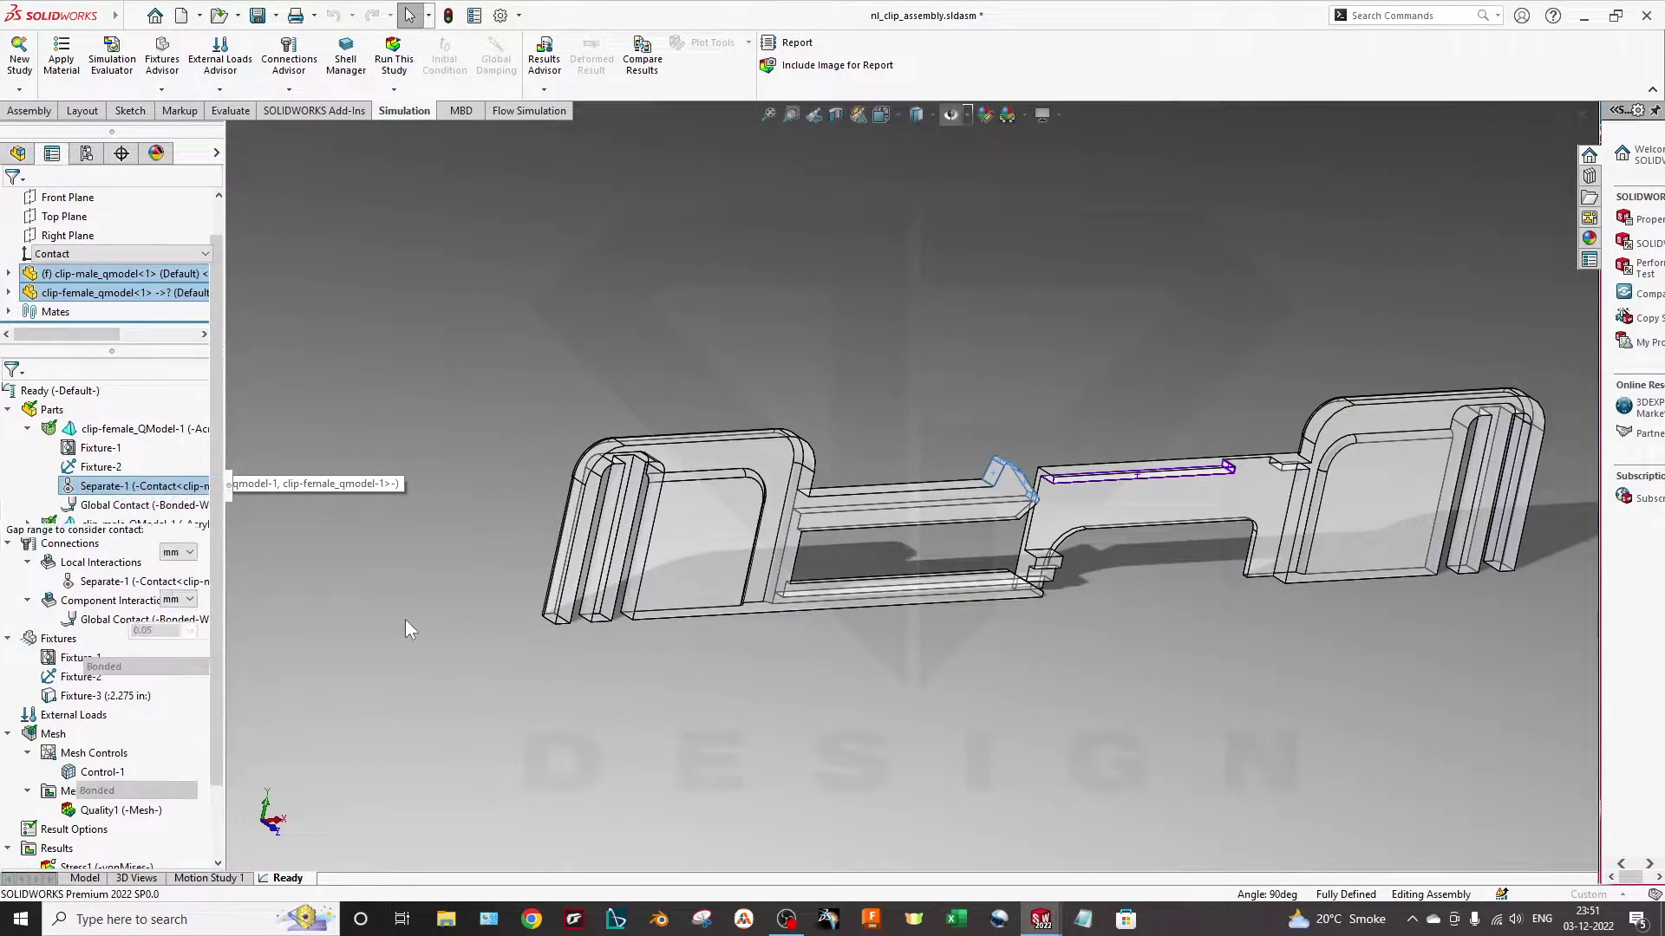
scroll(1146, 486, "down", 3)
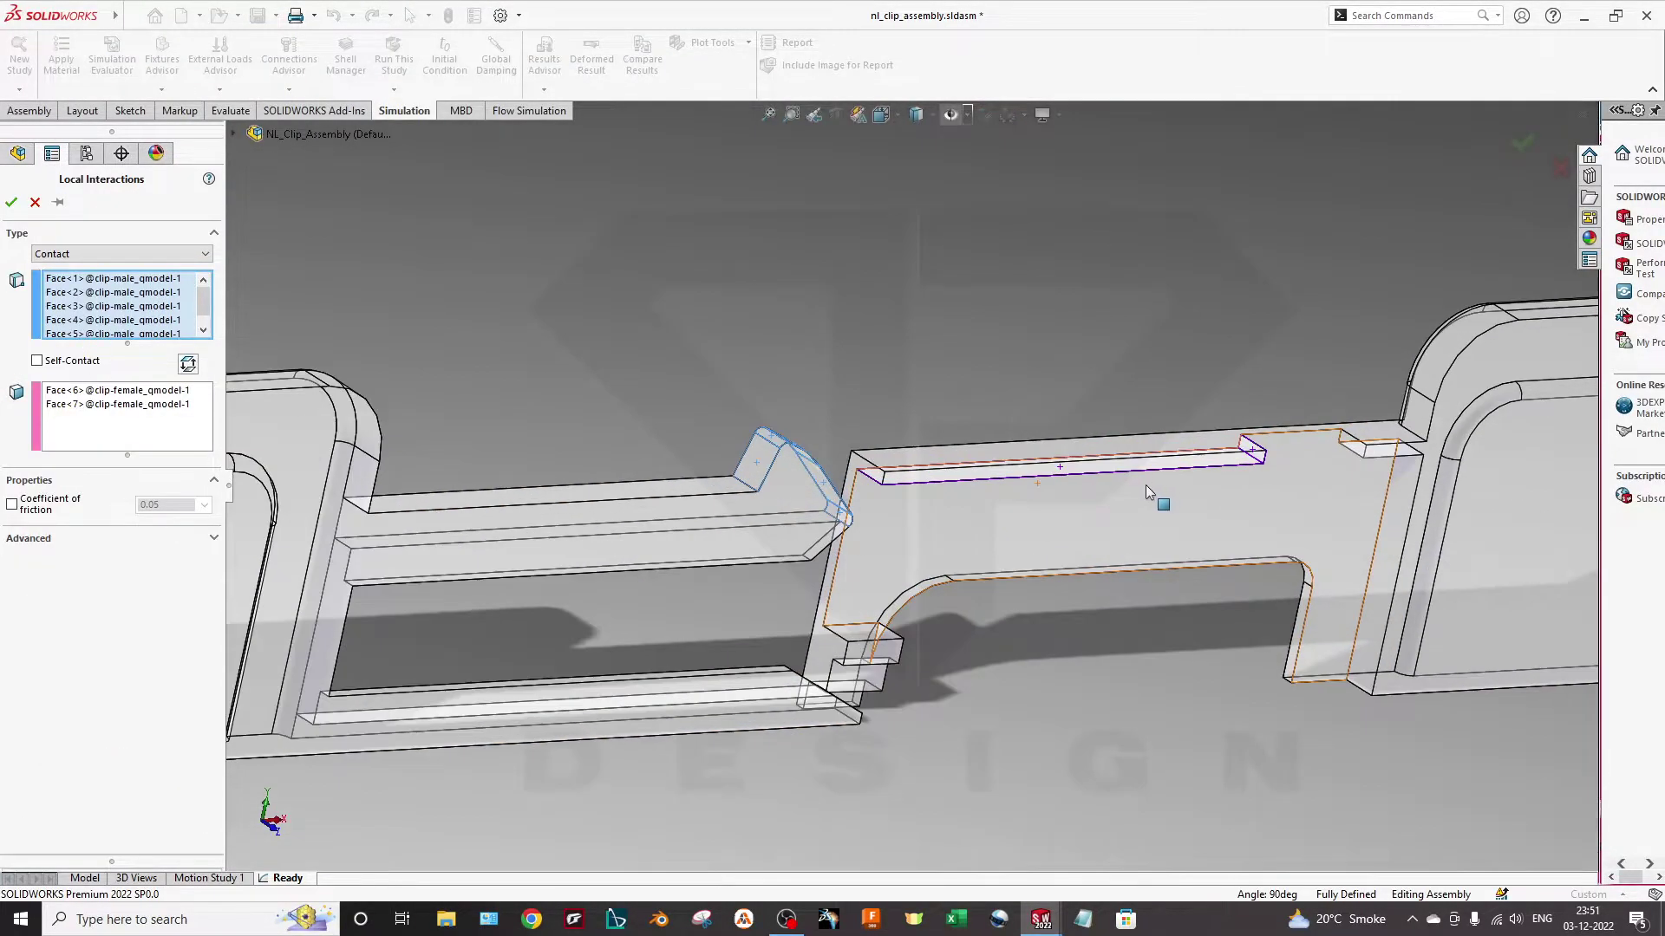
scroll(1146, 485, "down", 2)
middle_click_drag(1146, 485, 751, 522)
scroll(499, 394, "down", 3)
scroll(500, 394, "down", 2)
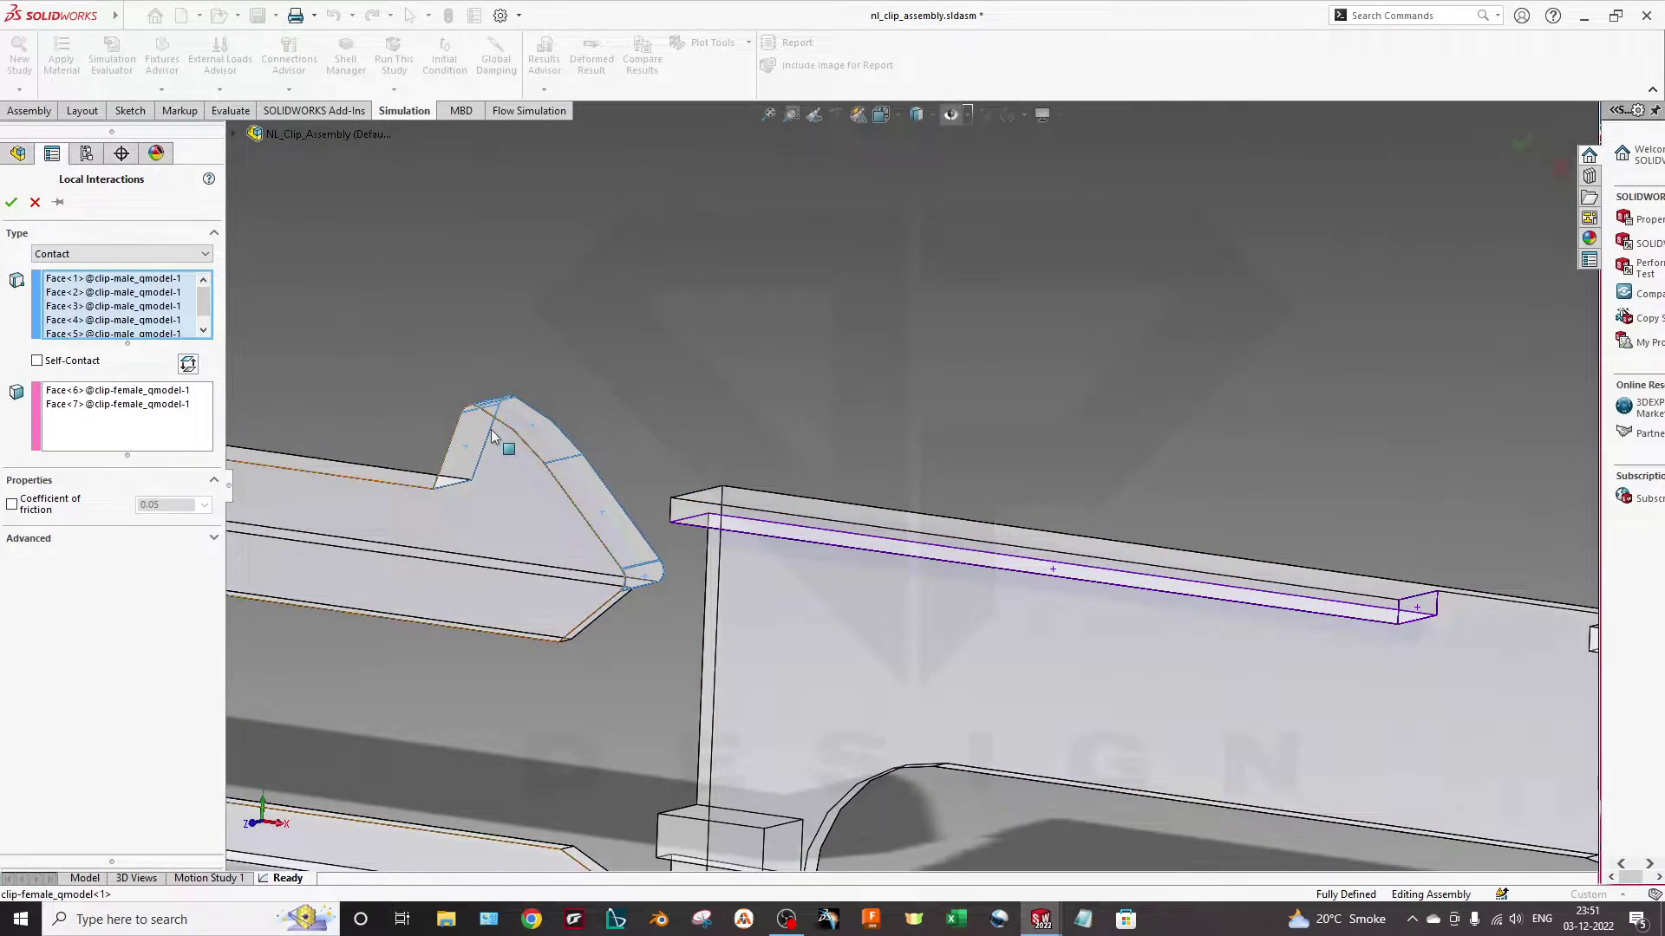
middle_click_drag(590, 480, 621, 513)
mouse_move(825, 574)
middle_mouse_down()
mouse_move(677, 539)
mouse_move(727, 572)
middle_mouse_up()
scroll(799, 629, "up", 2)
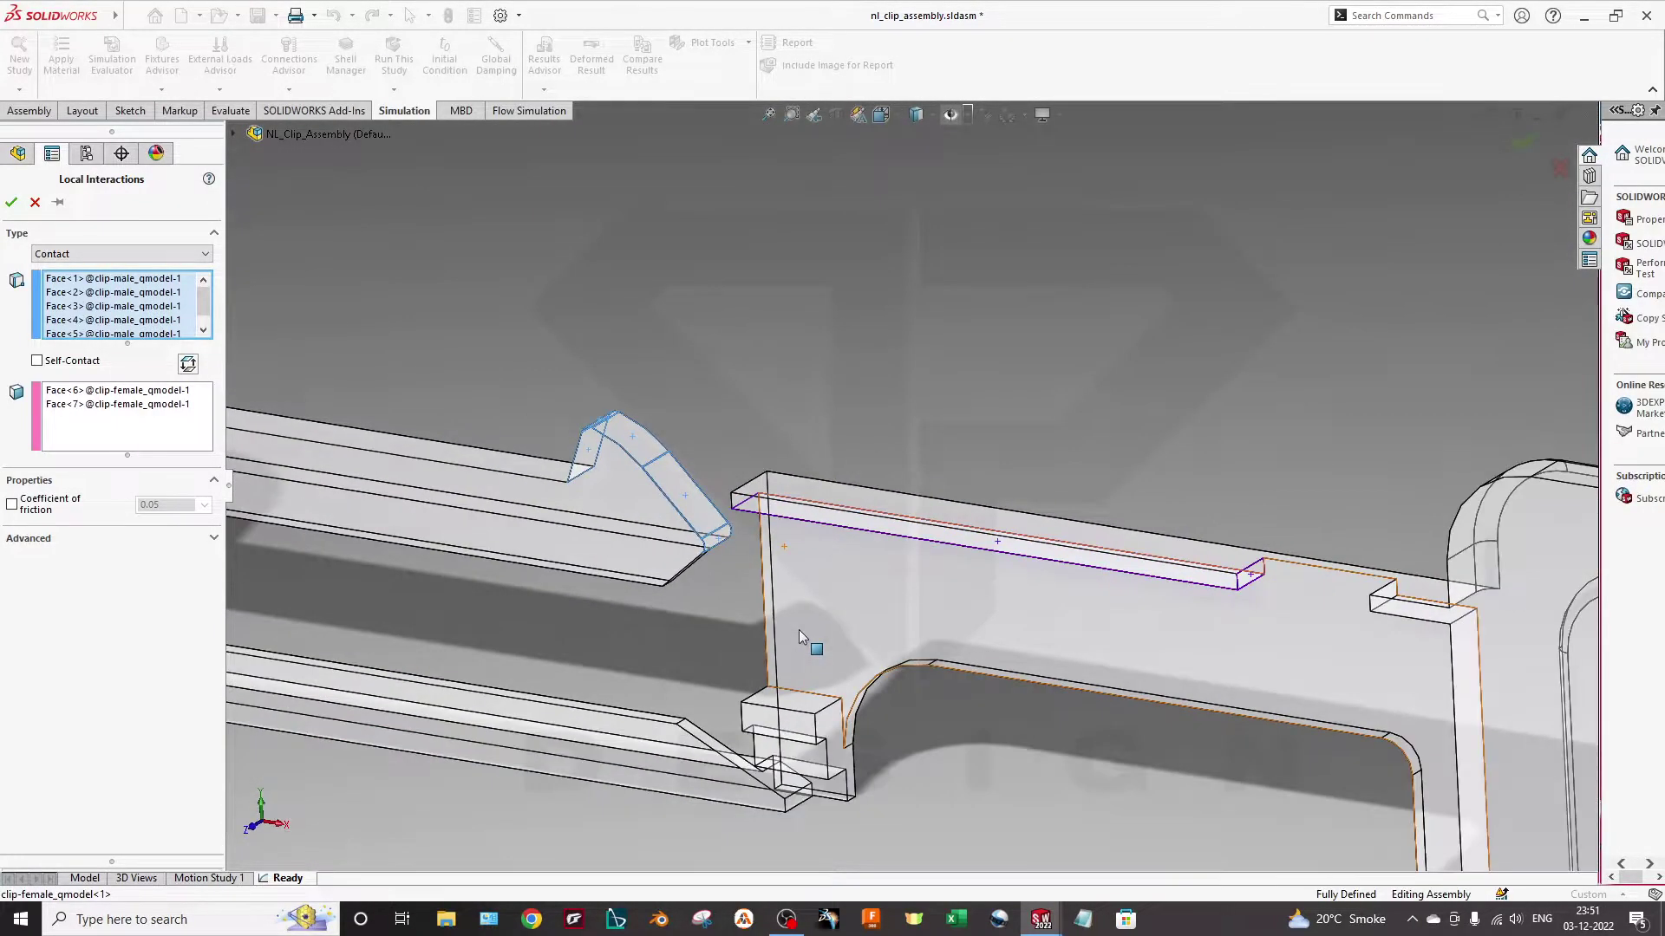
scroll(799, 629, "up", 1)
scroll(837, 626, "down", 2)
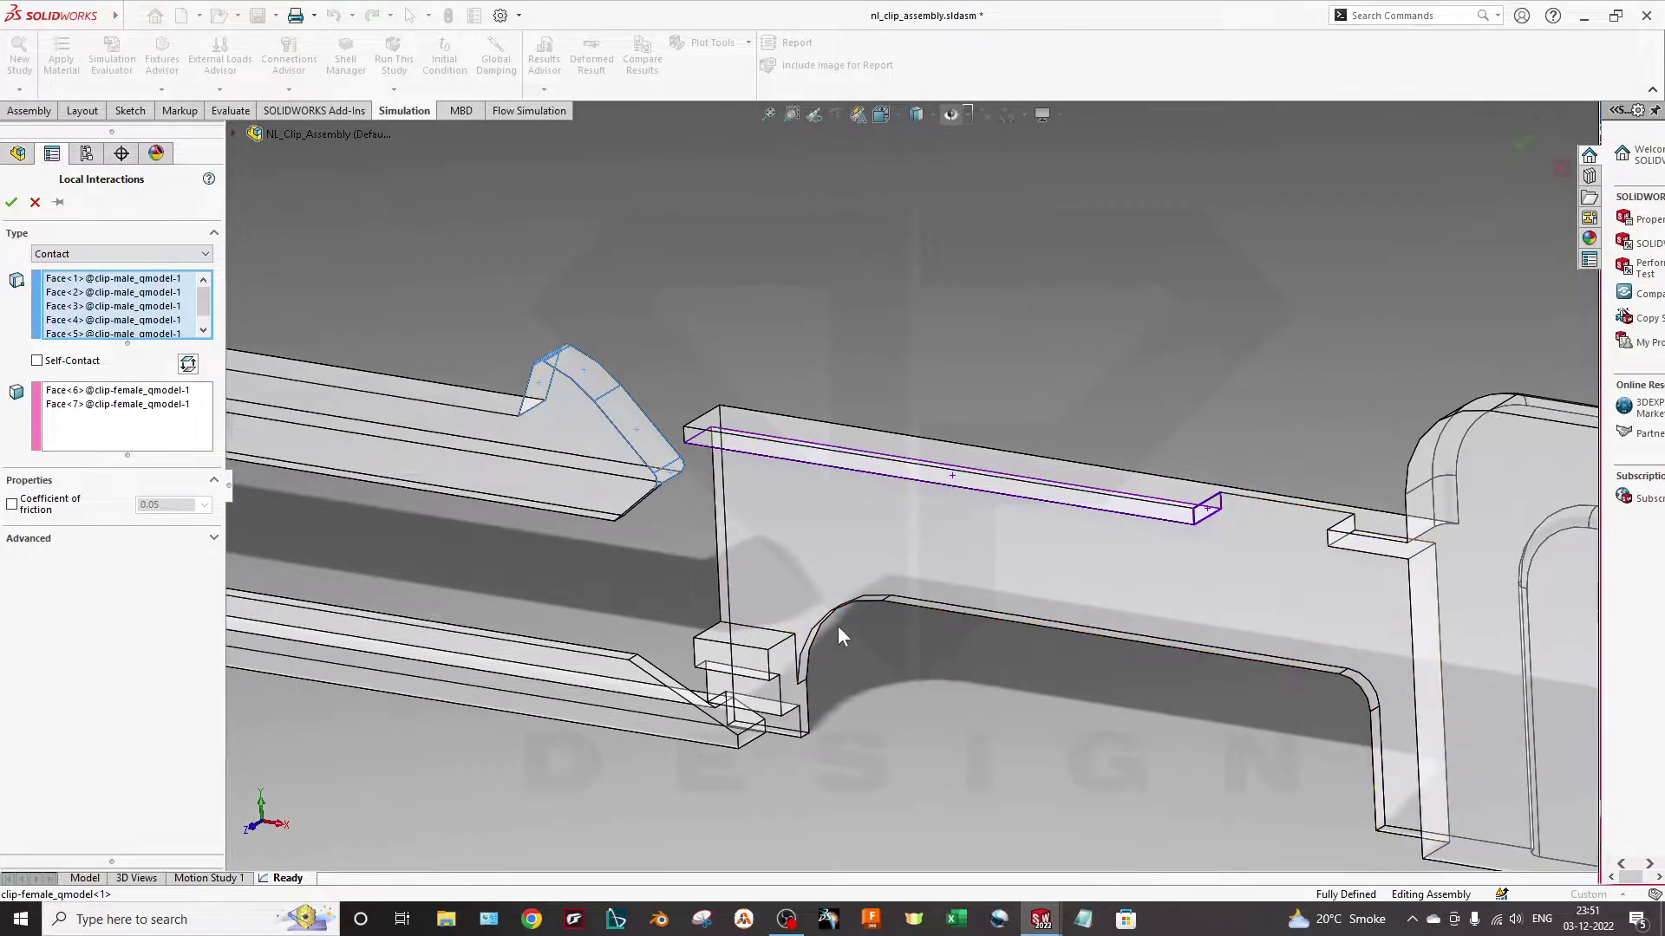
scroll(838, 626, "down", 2)
left_click(112, 278)
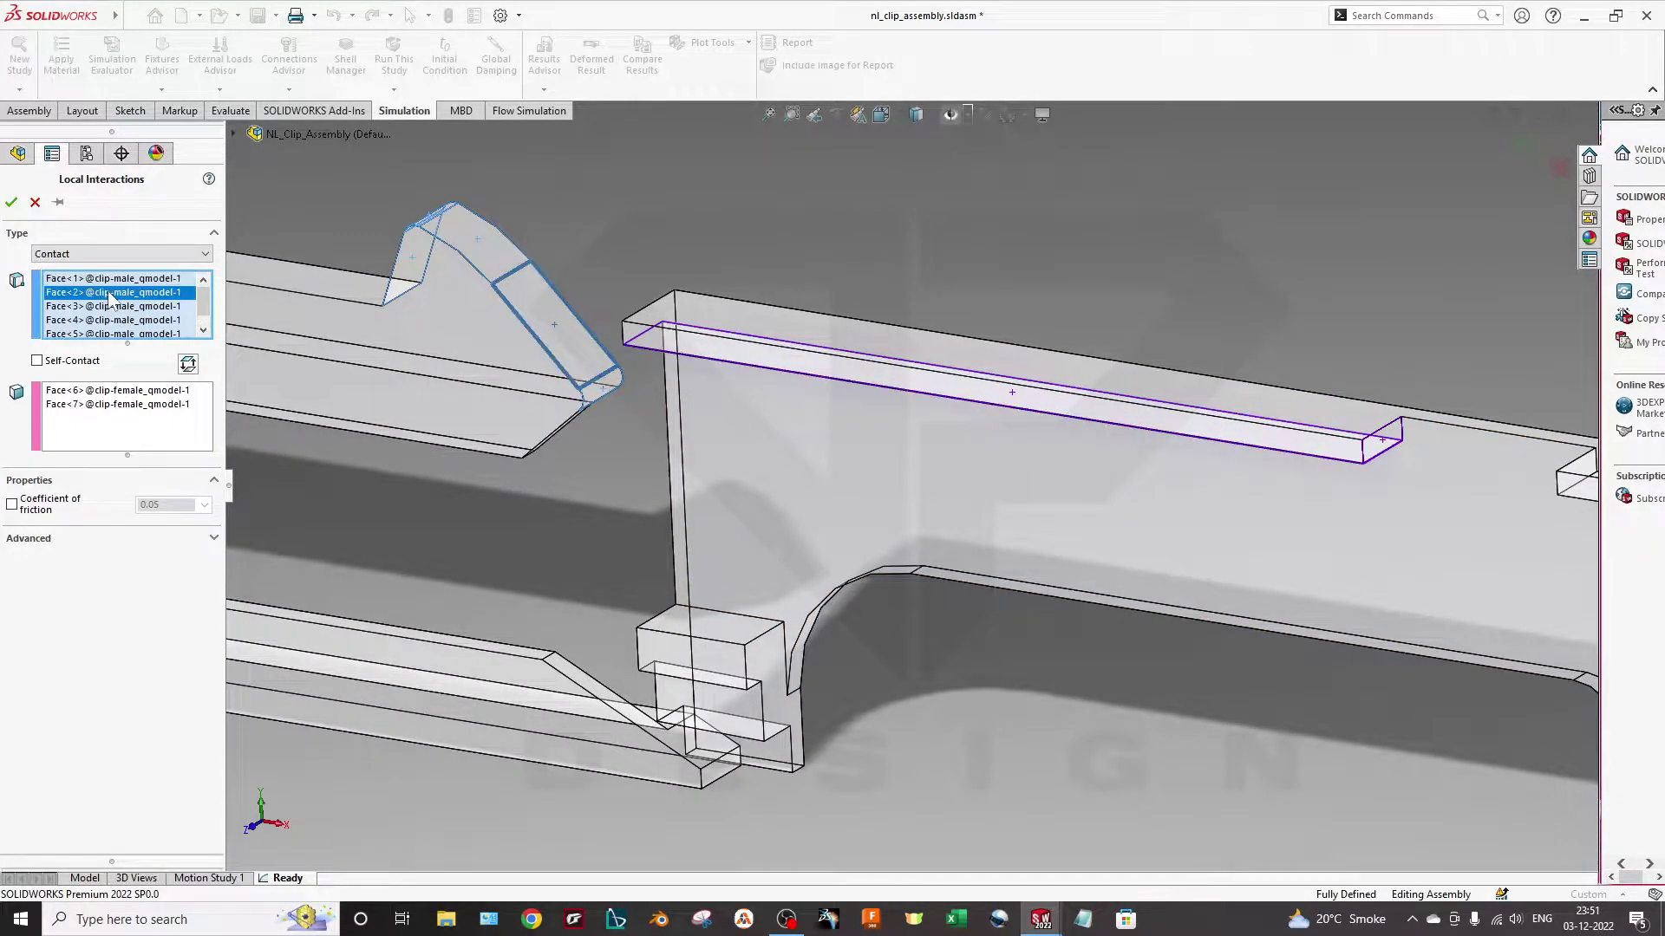
left_click(112, 306)
left_click(113, 320)
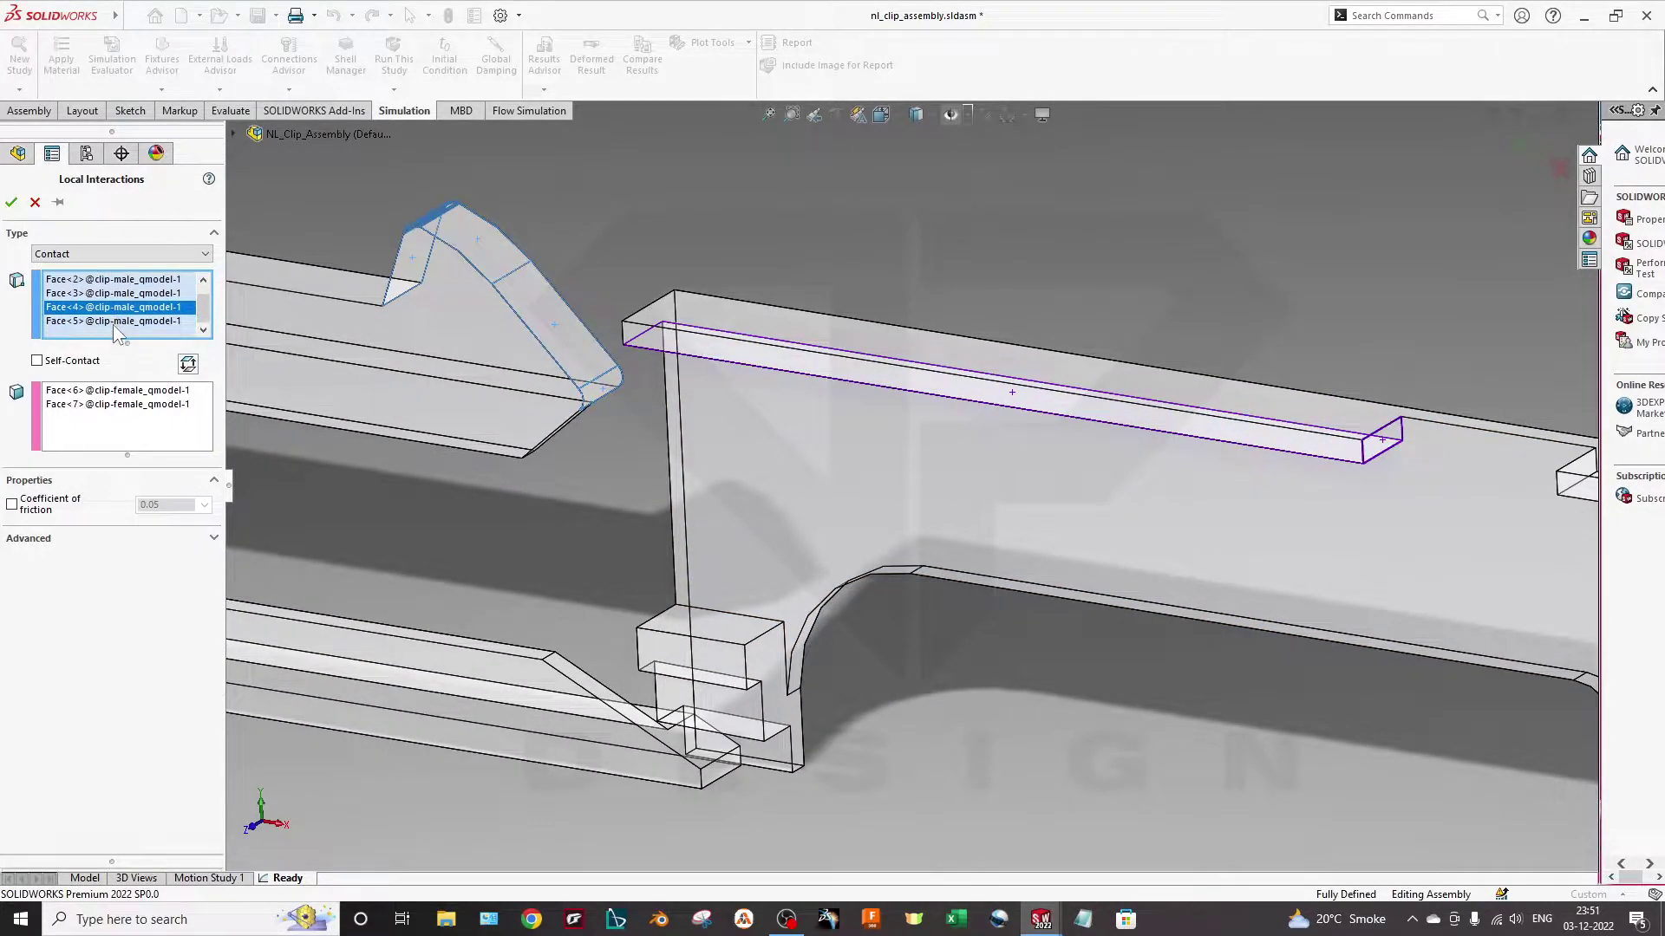
left_click(115, 392)
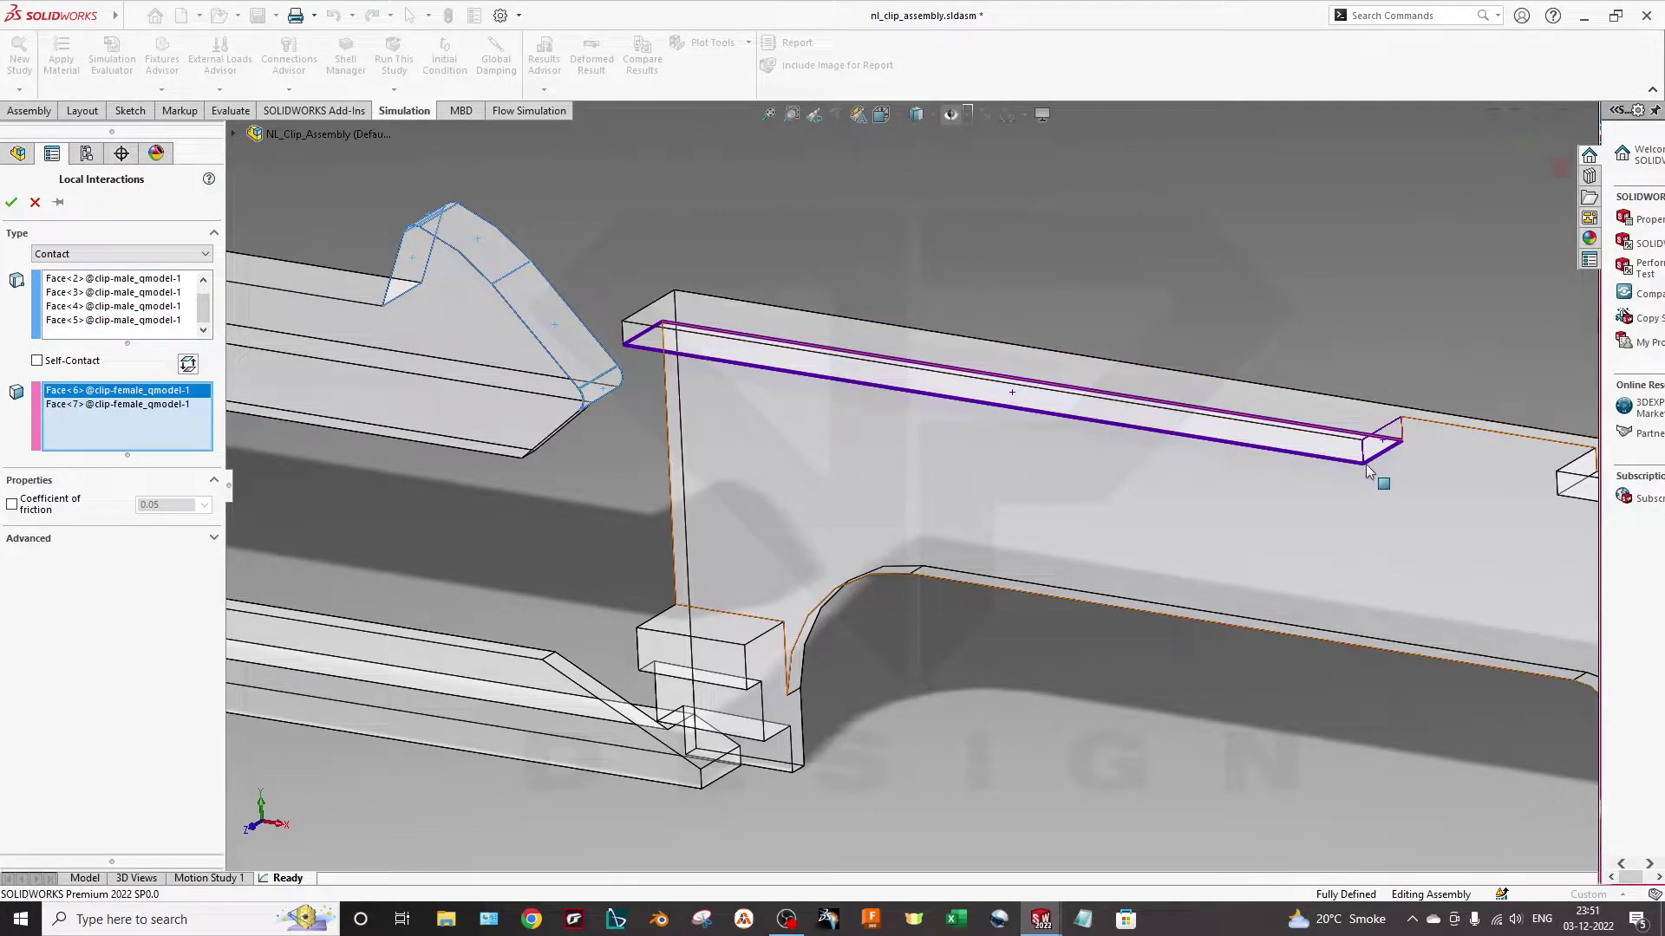
left_click(140, 406)
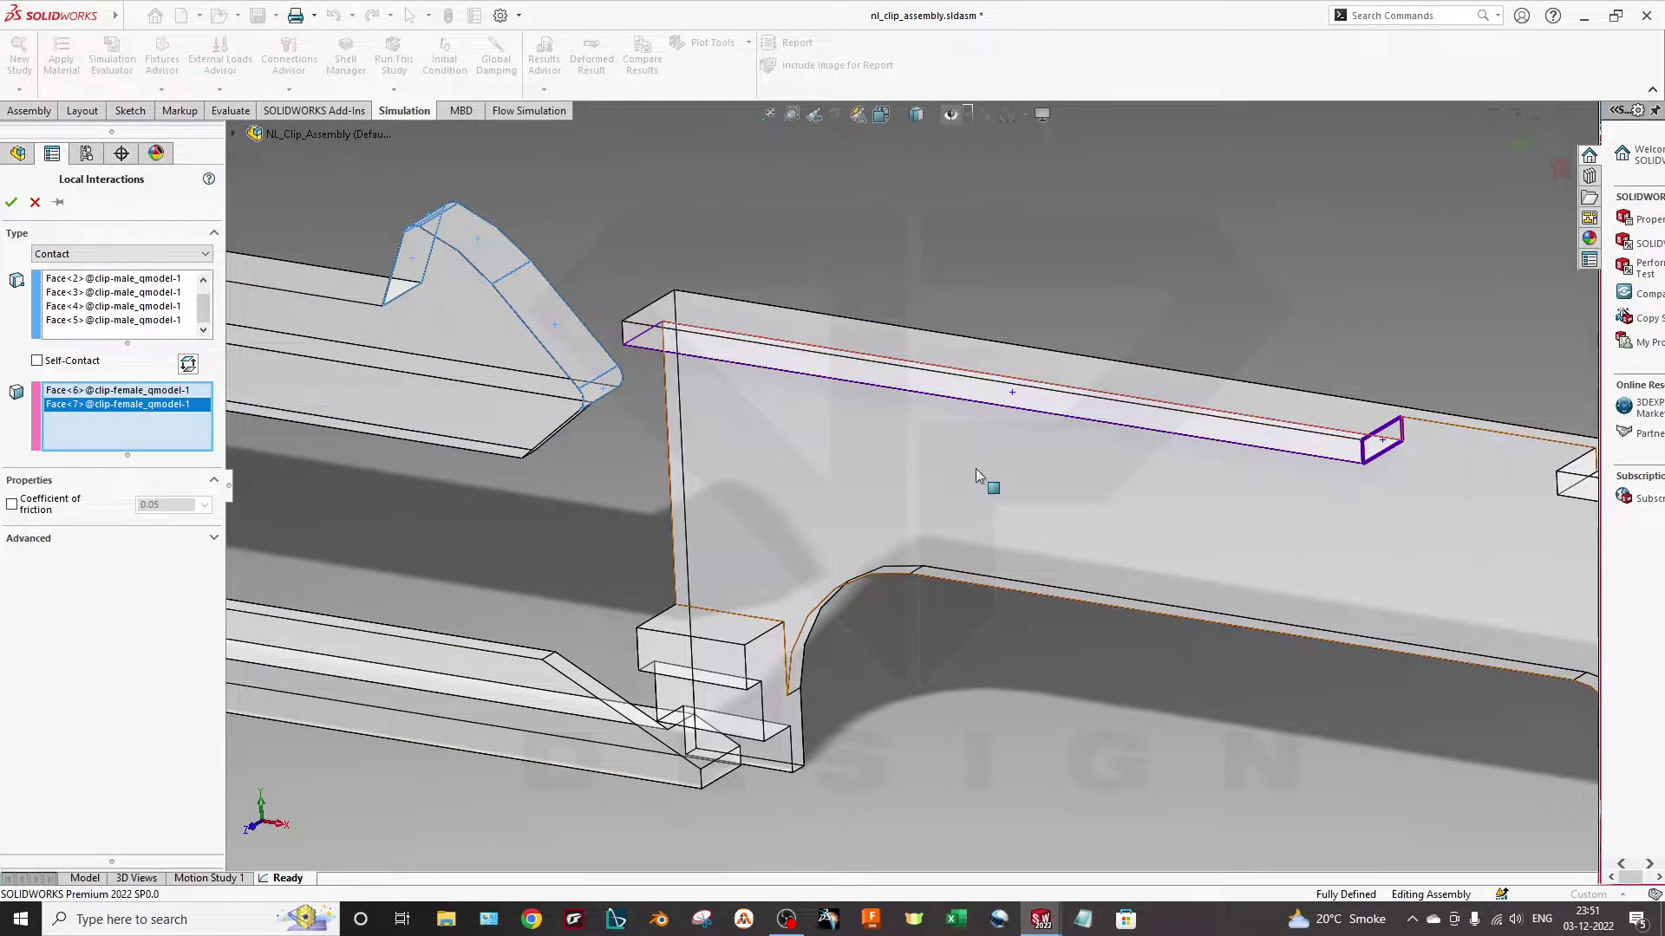
scroll(673, 486, "up", 2)
scroll(698, 466, "up", 2)
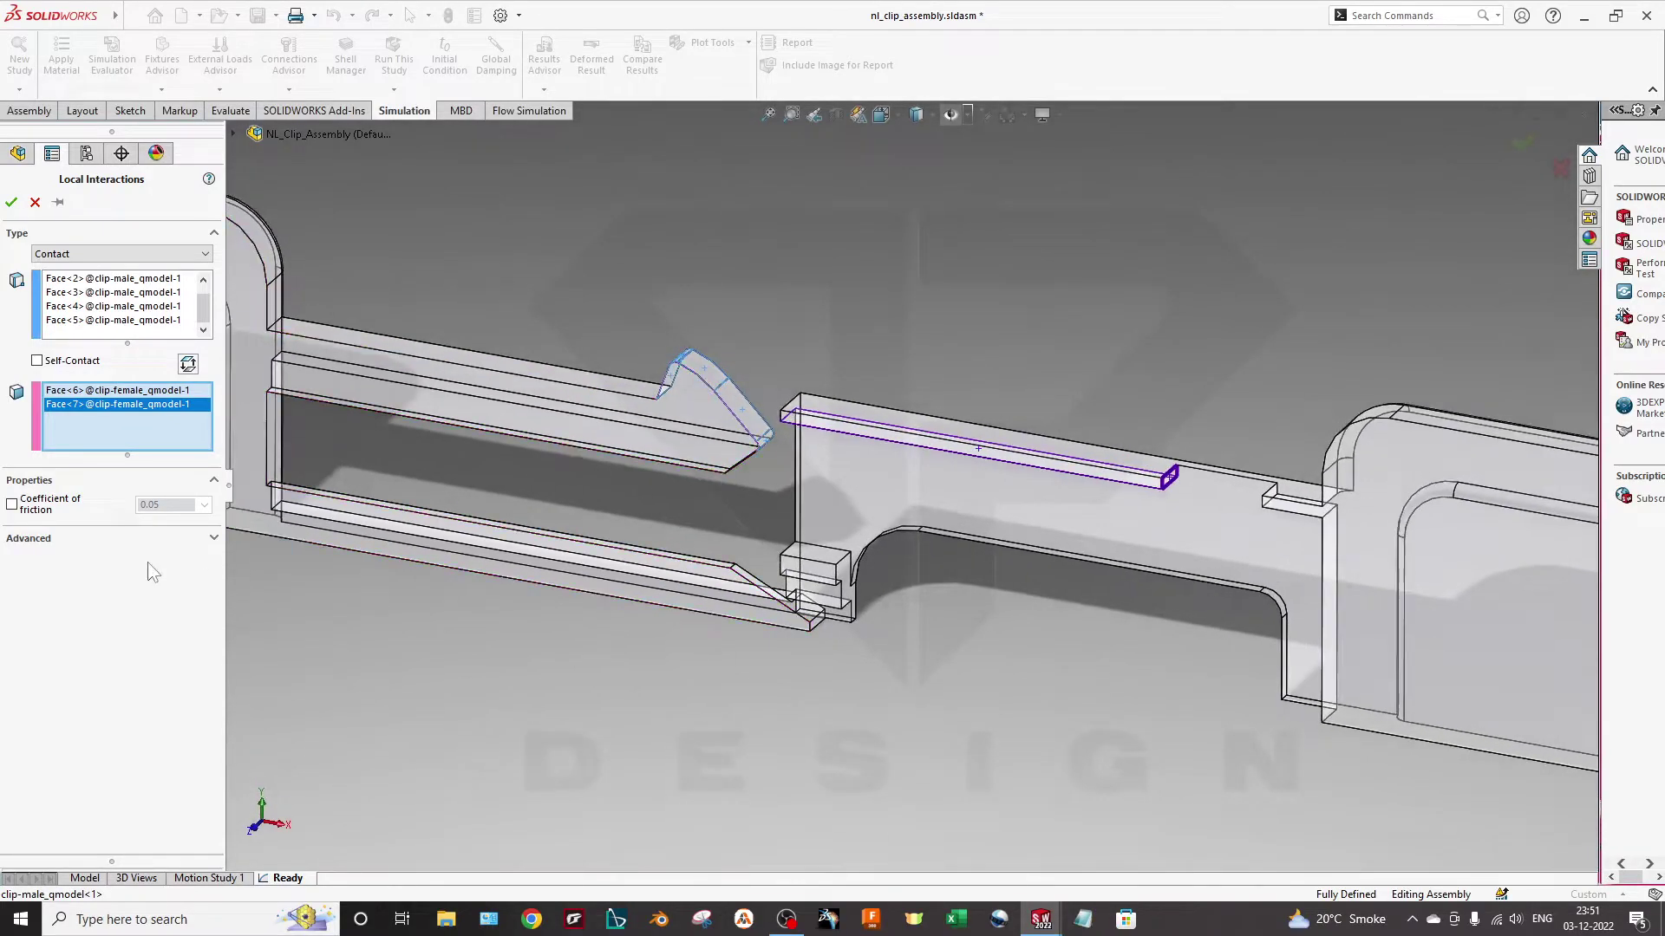
left_click(49, 541)
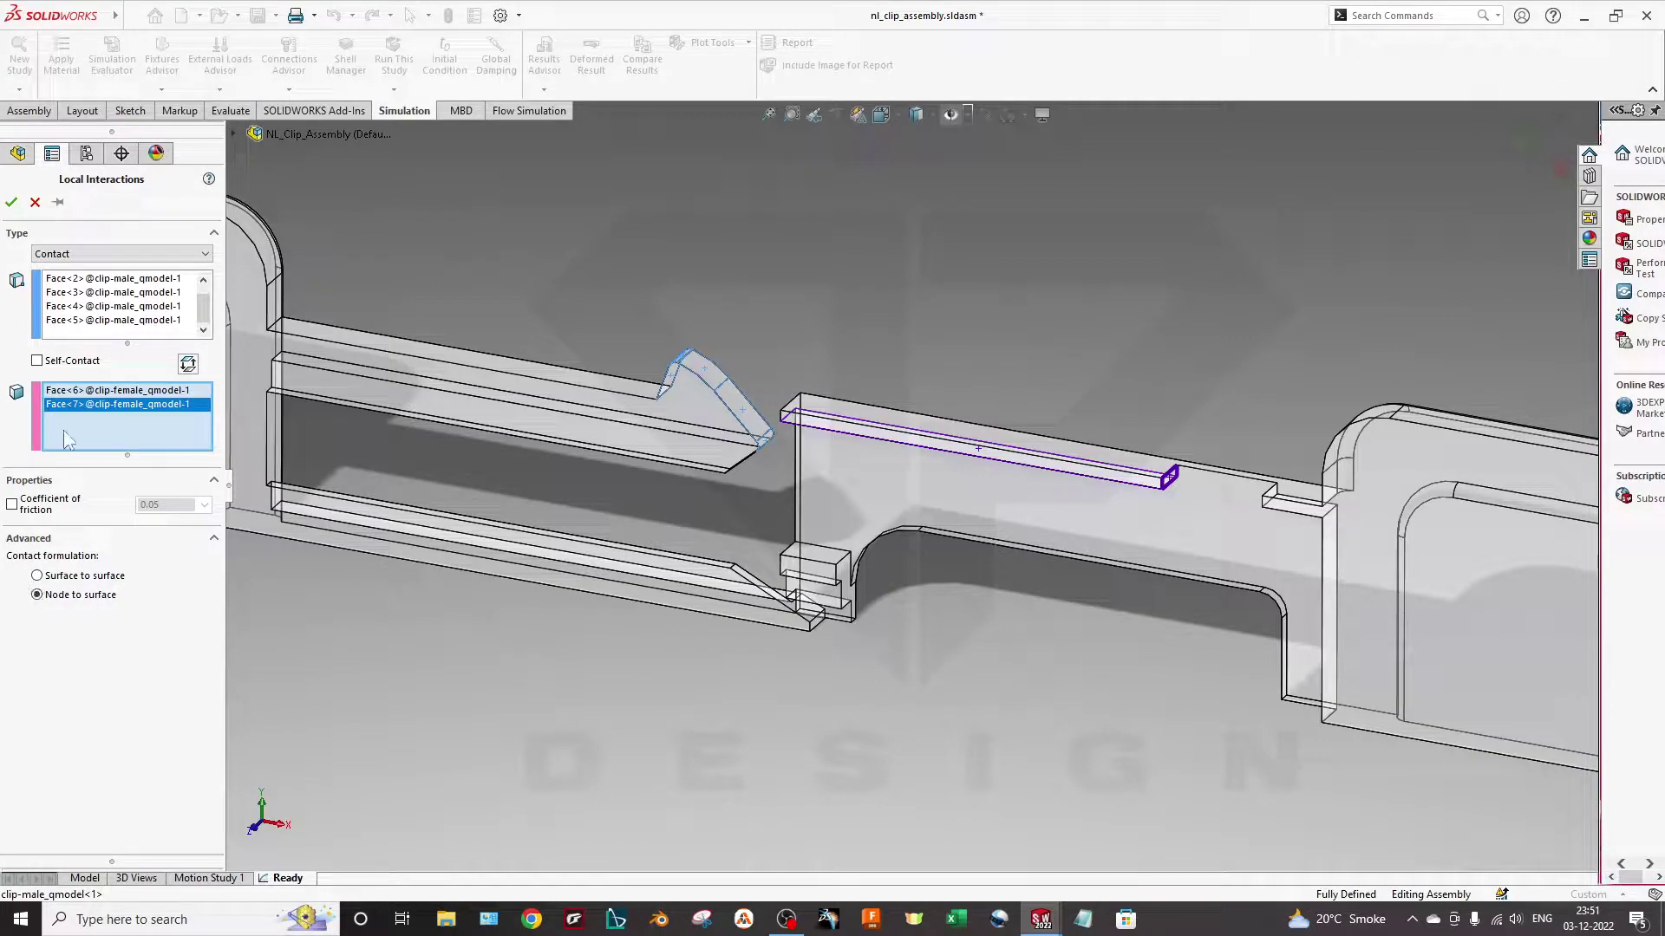
left_click(36, 203)
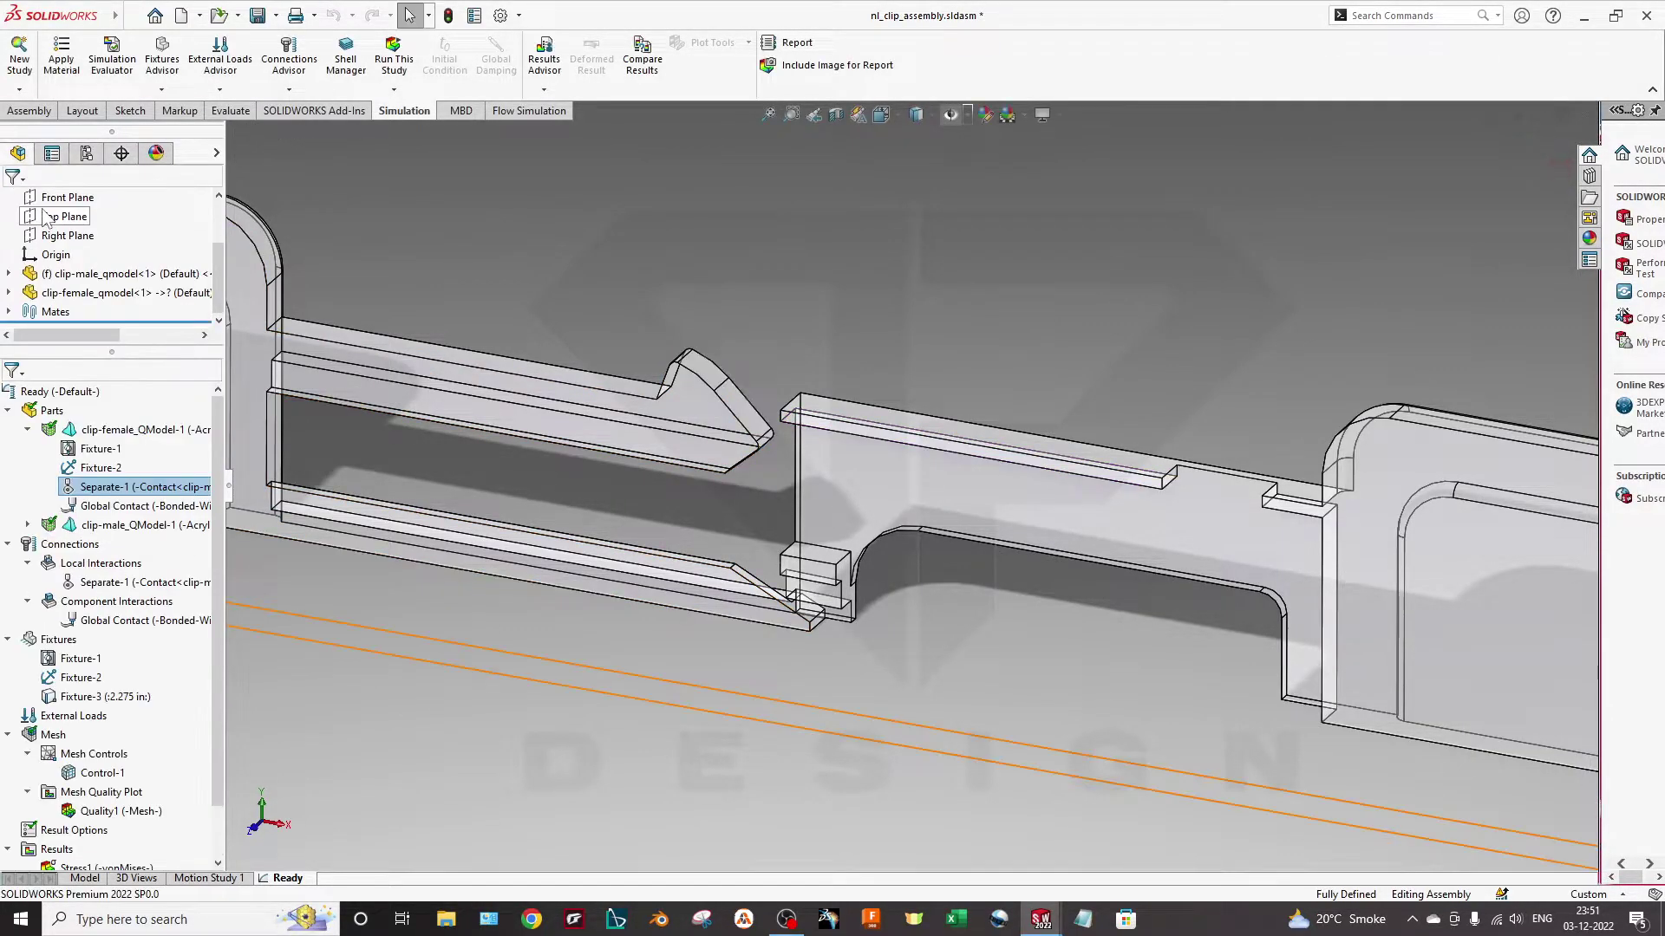
right_click(103, 507)
left_click(134, 515)
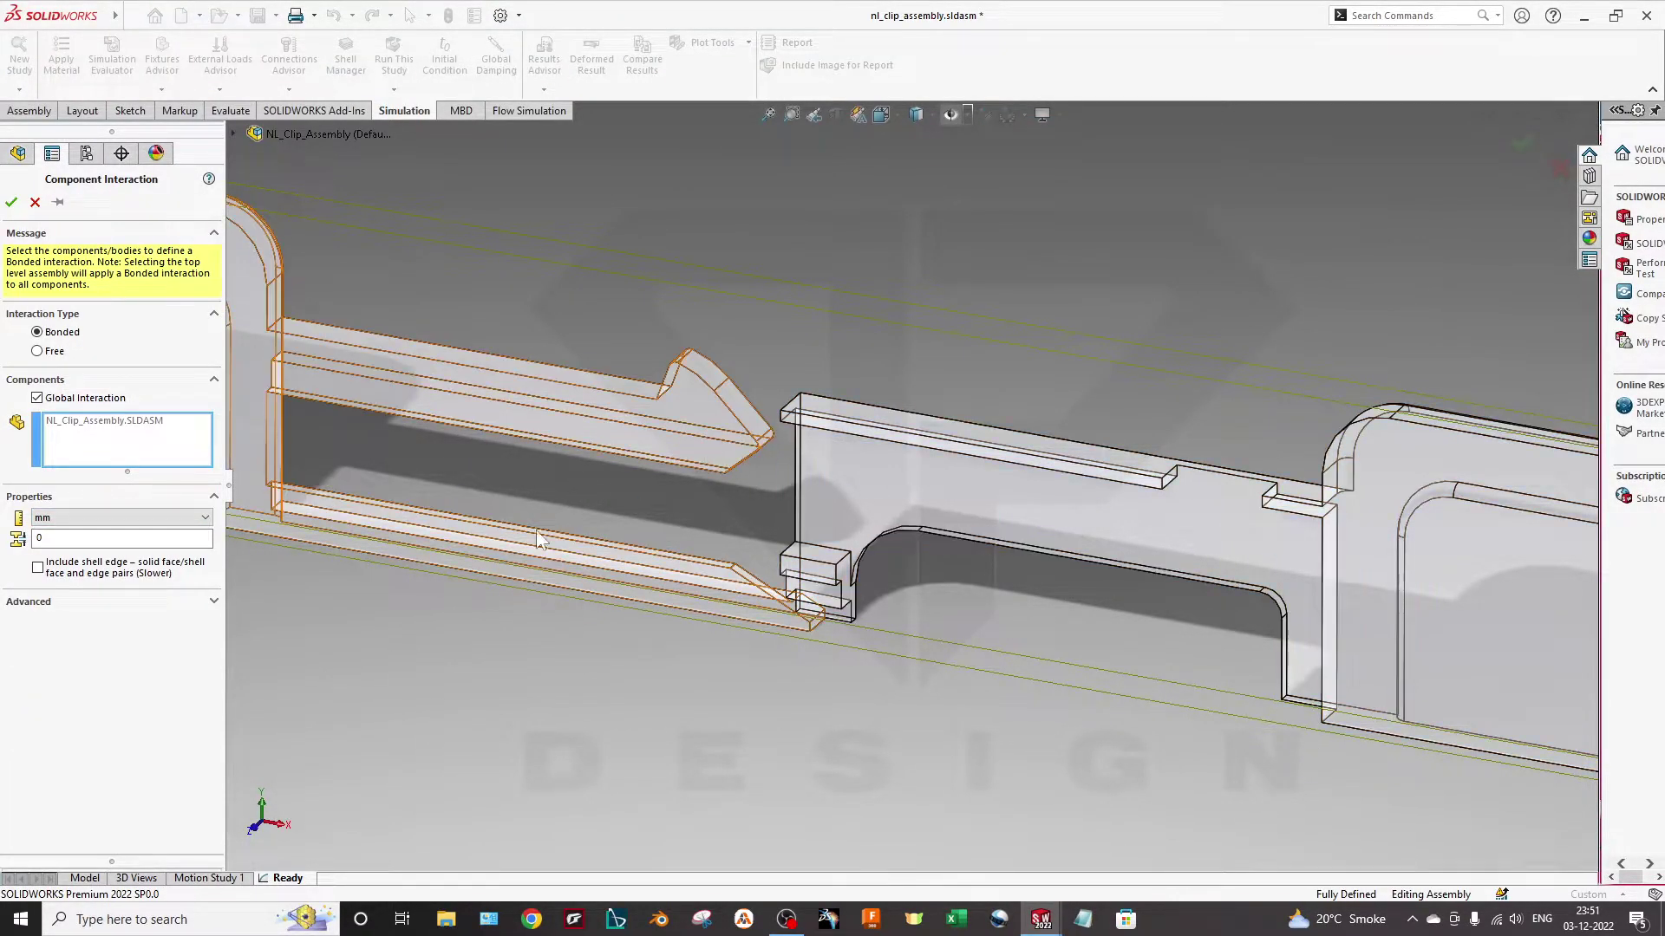
left_click(11, 202)
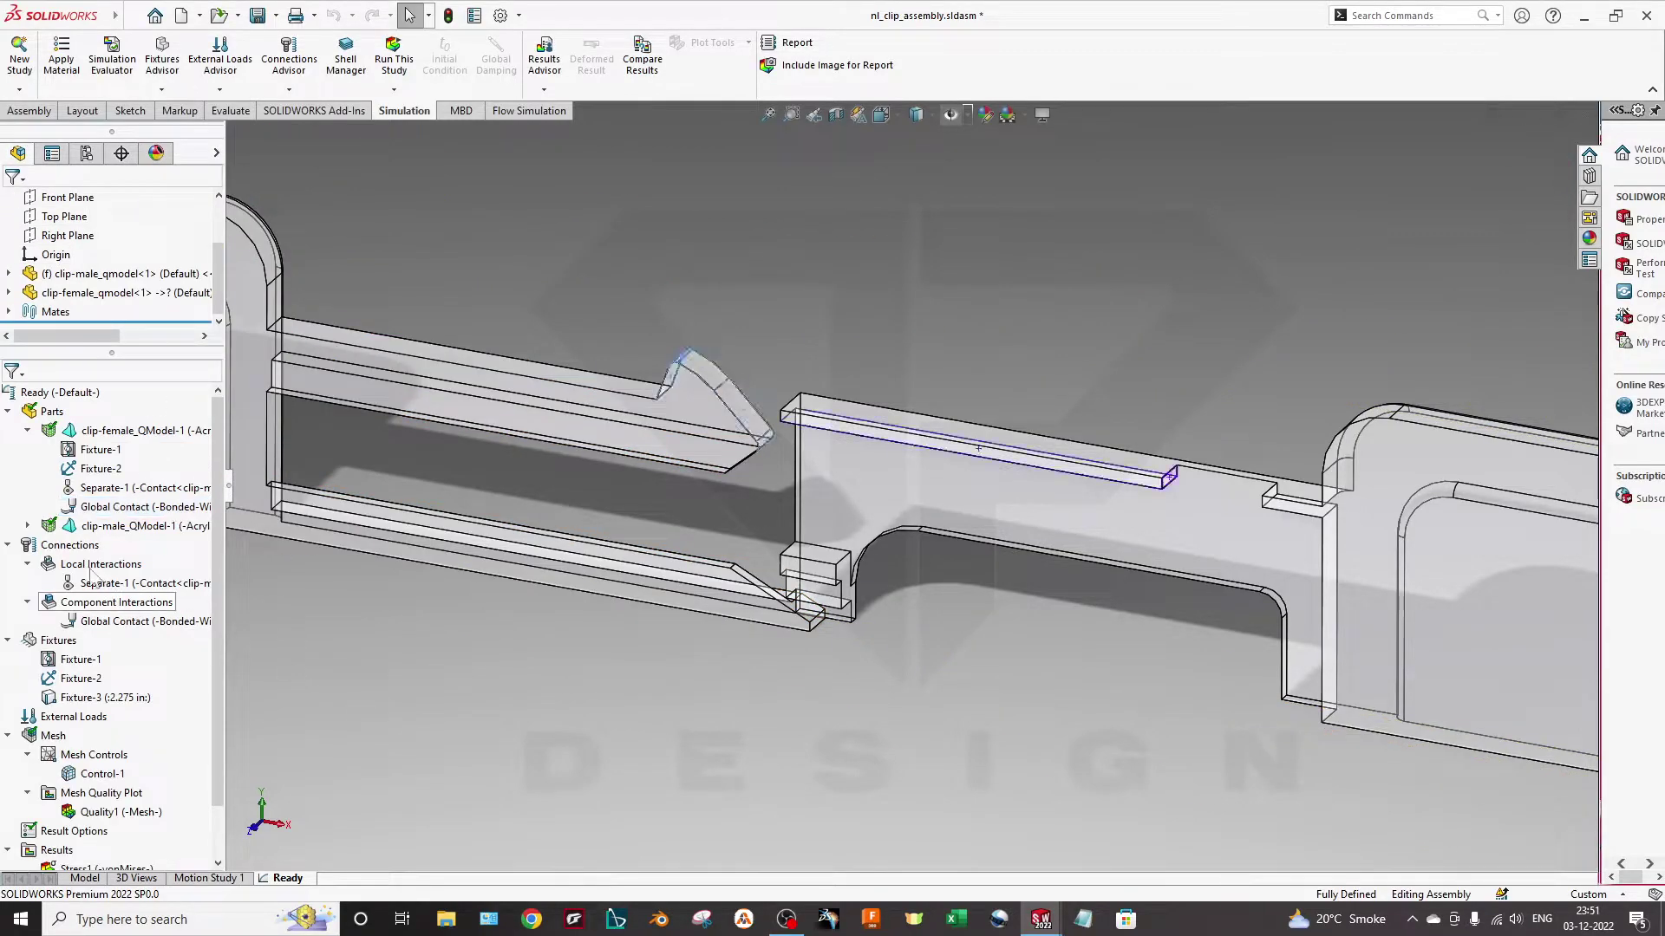
right_click(86, 531)
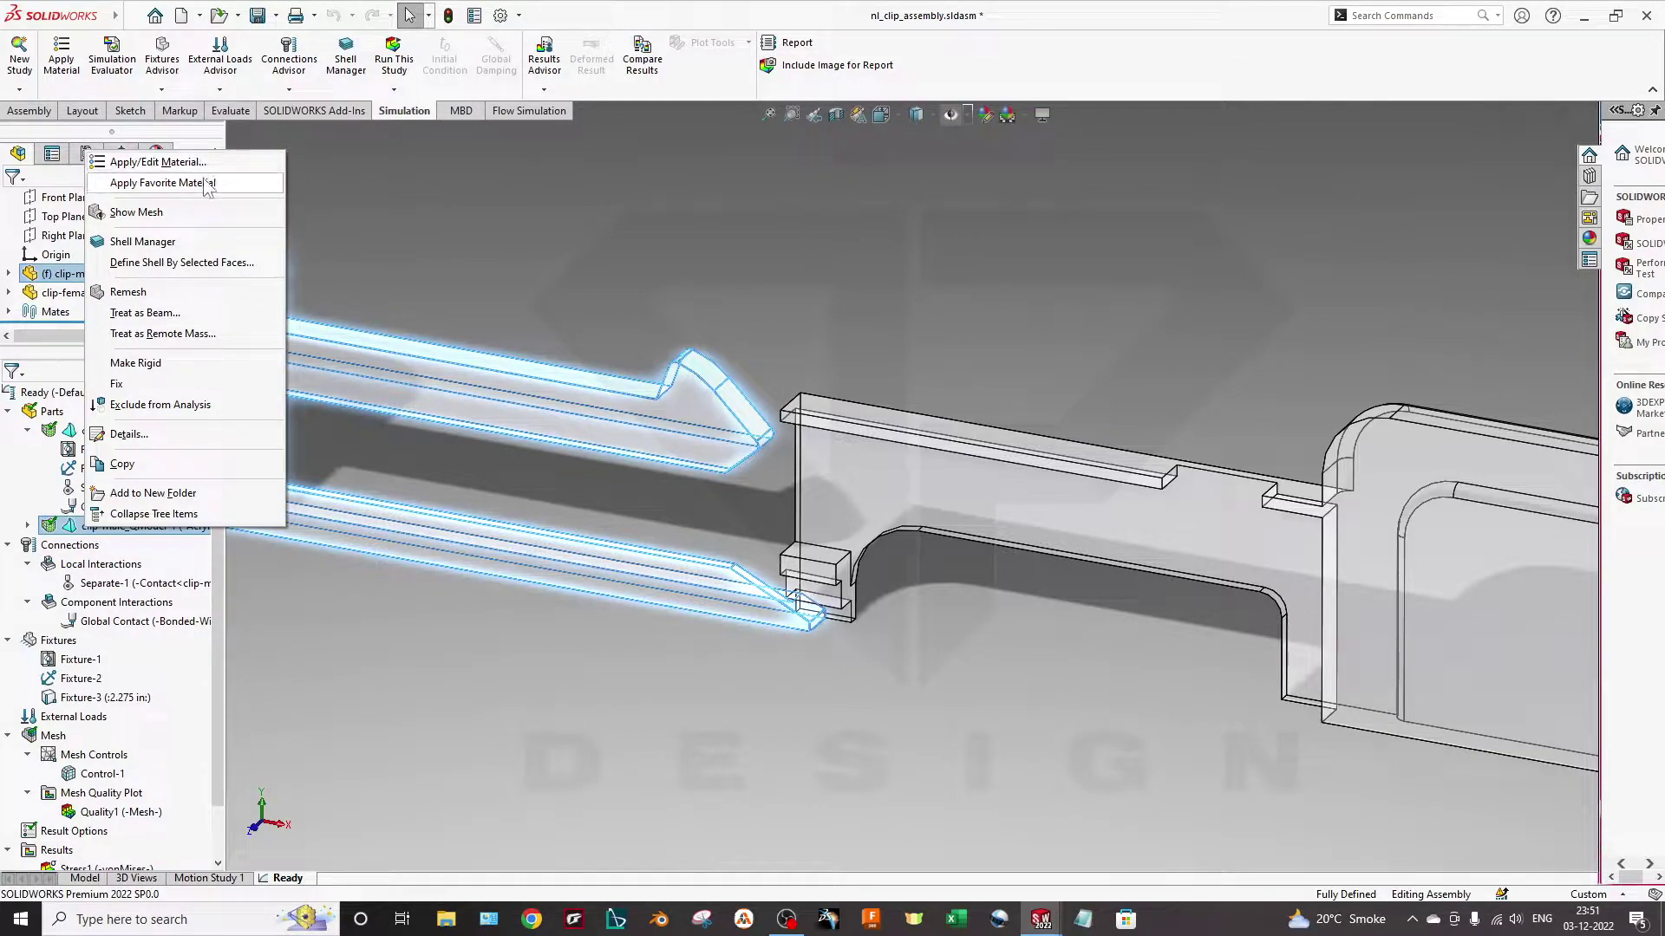
left_click(281, 680)
left_click(143, 582)
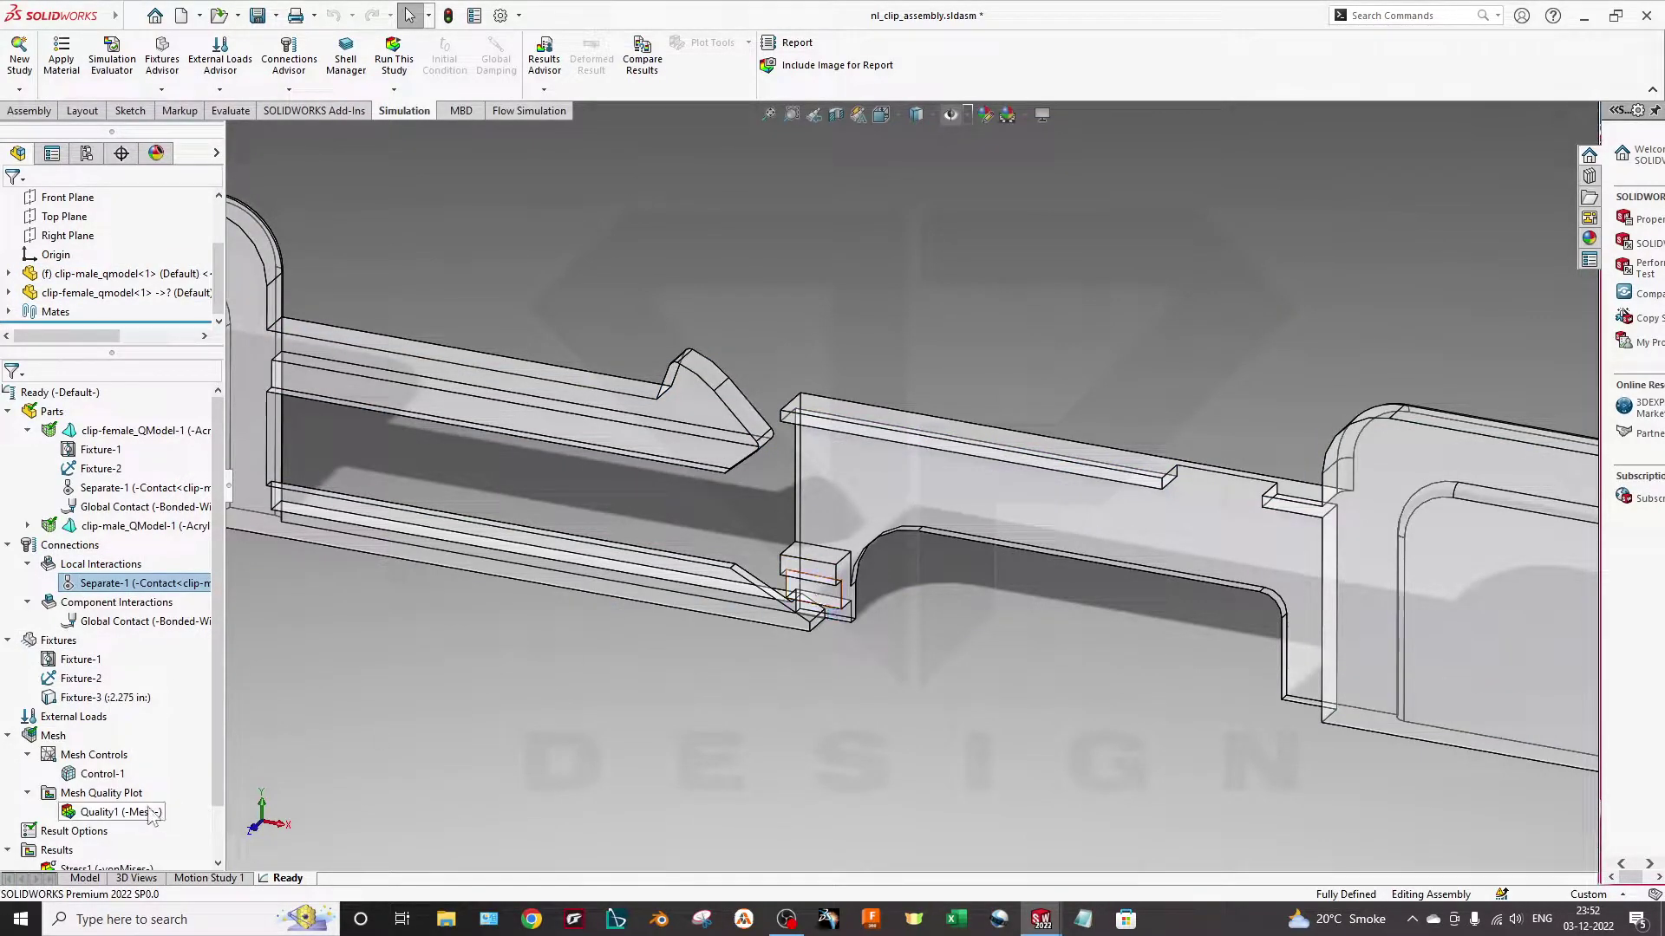
right_click(130, 774)
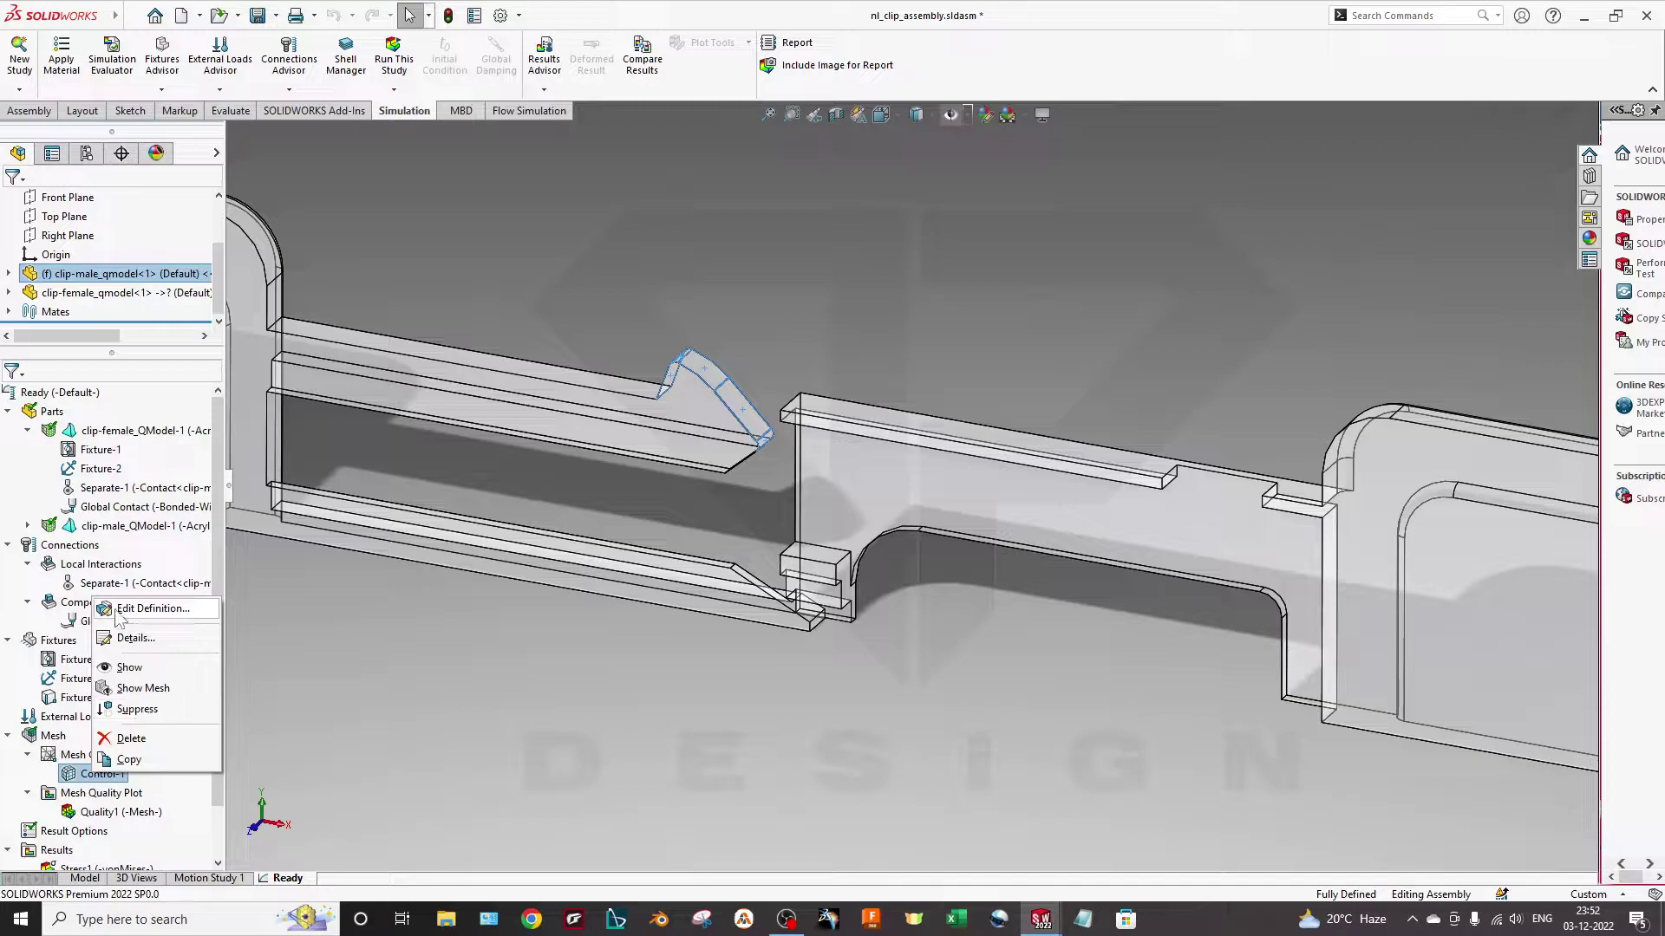
Review mesh Control-1 without changes and display the Quality1 mesh quality plot
left_click(143, 609)
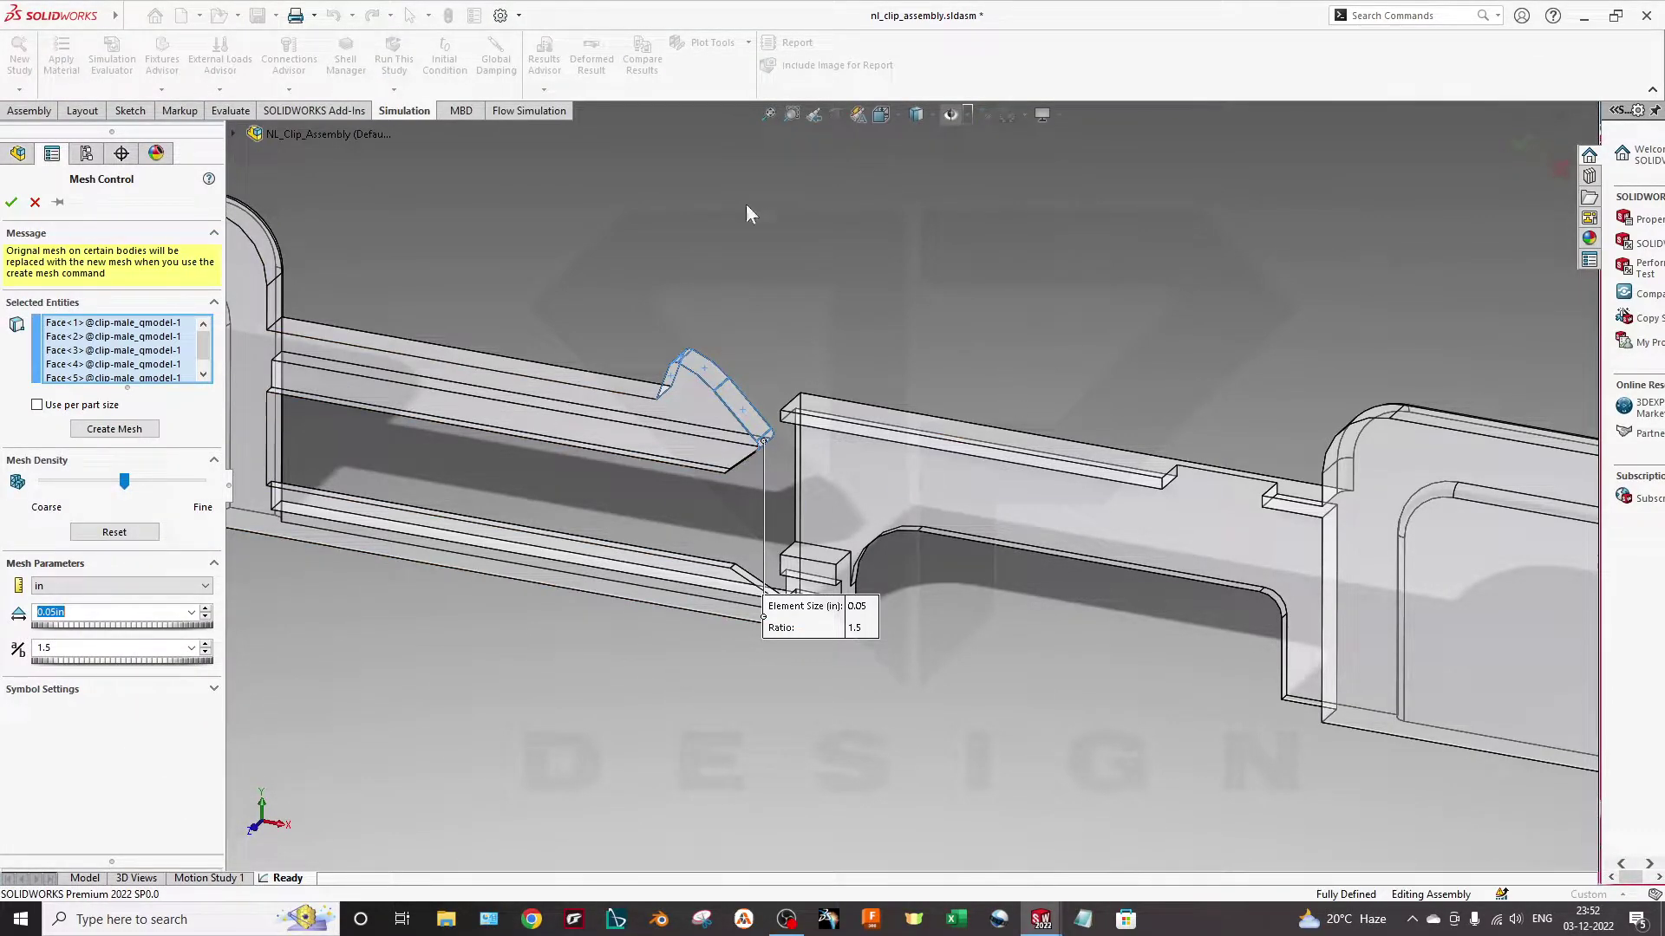
left_click(35, 203)
scroll(89, 774, "down", 1)
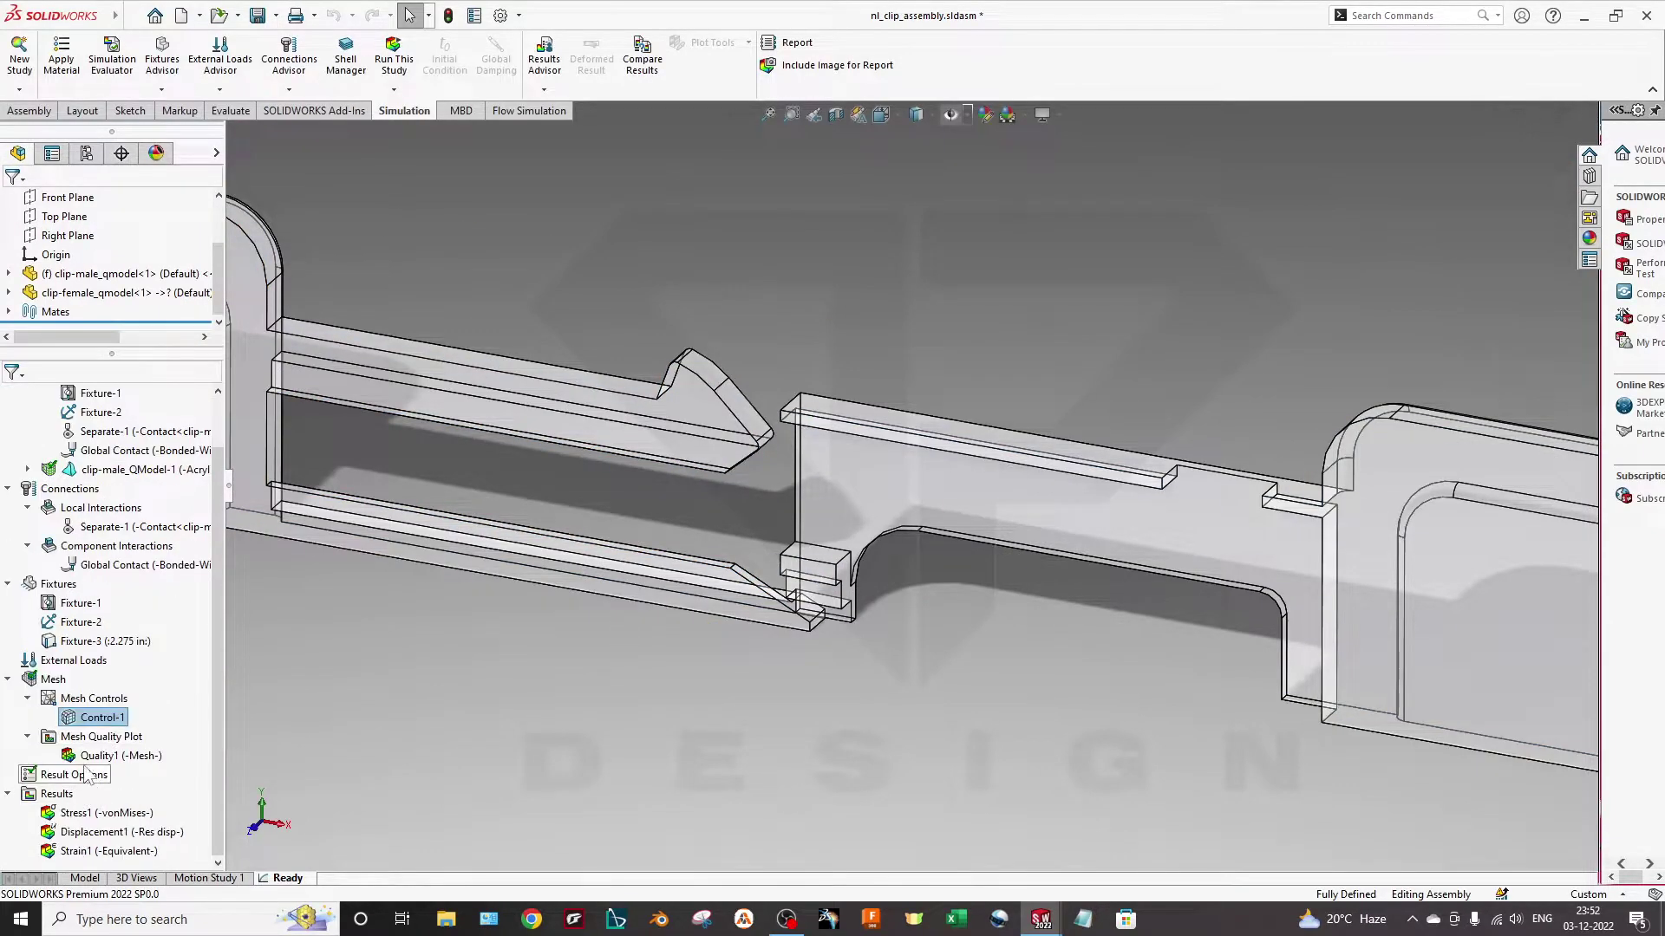
double_click(102, 755)
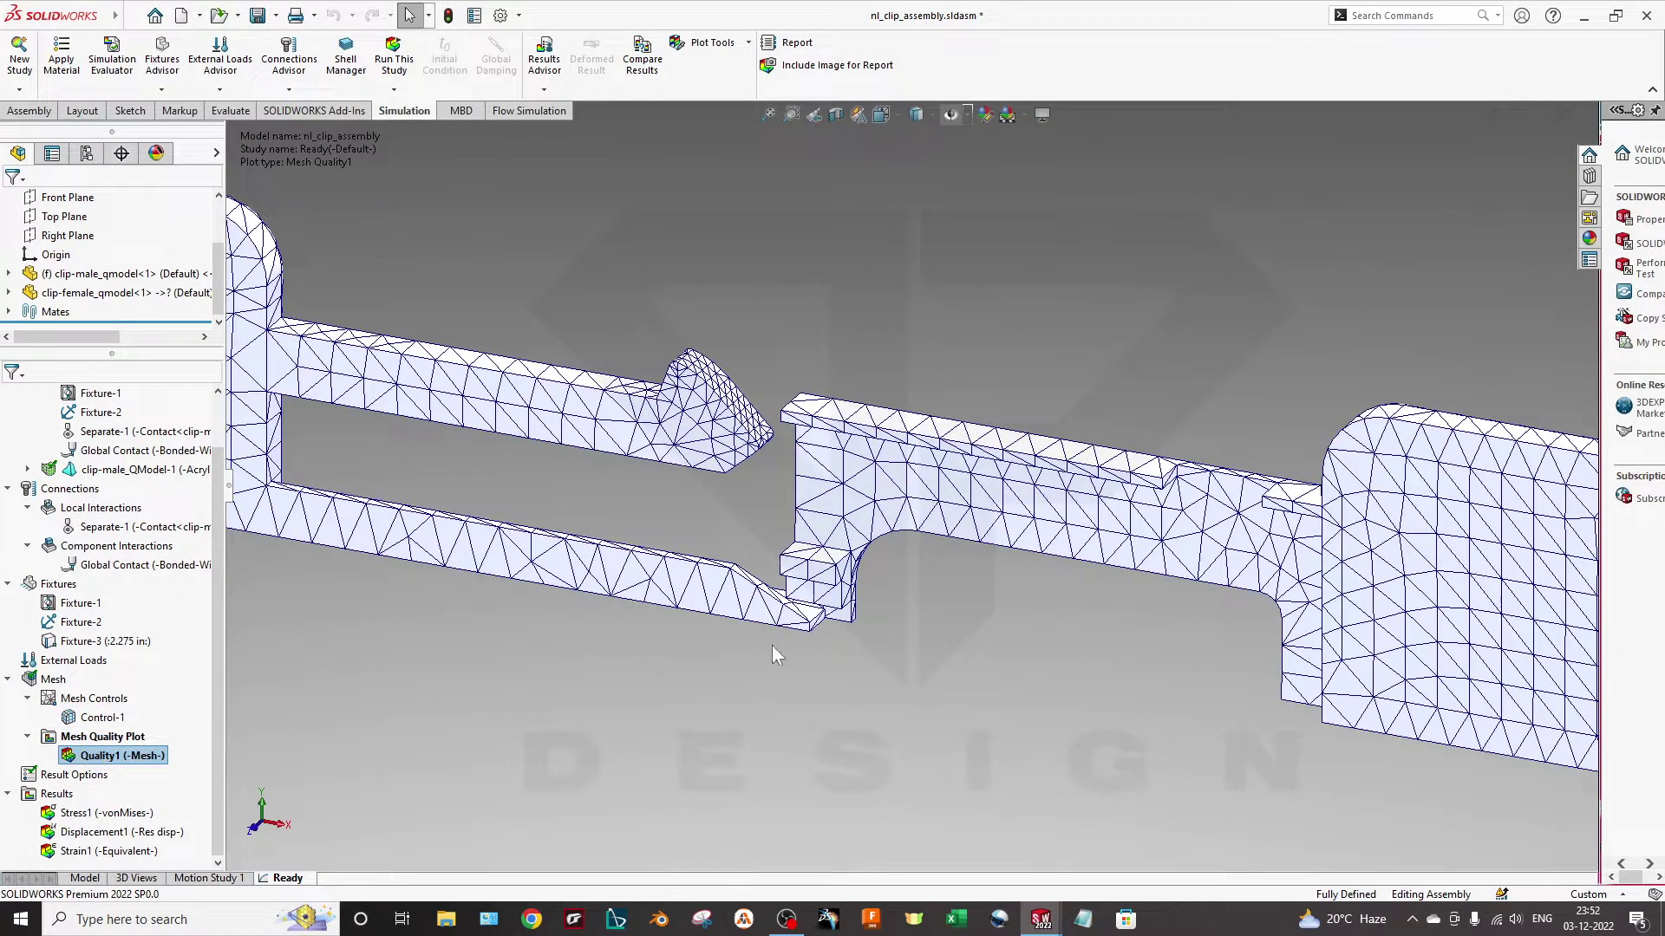
Inspect the refined mesh around the gap between clip parts, then show the Stress1 plot
scroll(871, 508, "down", 5)
scroll(871, 511, "up", 5)
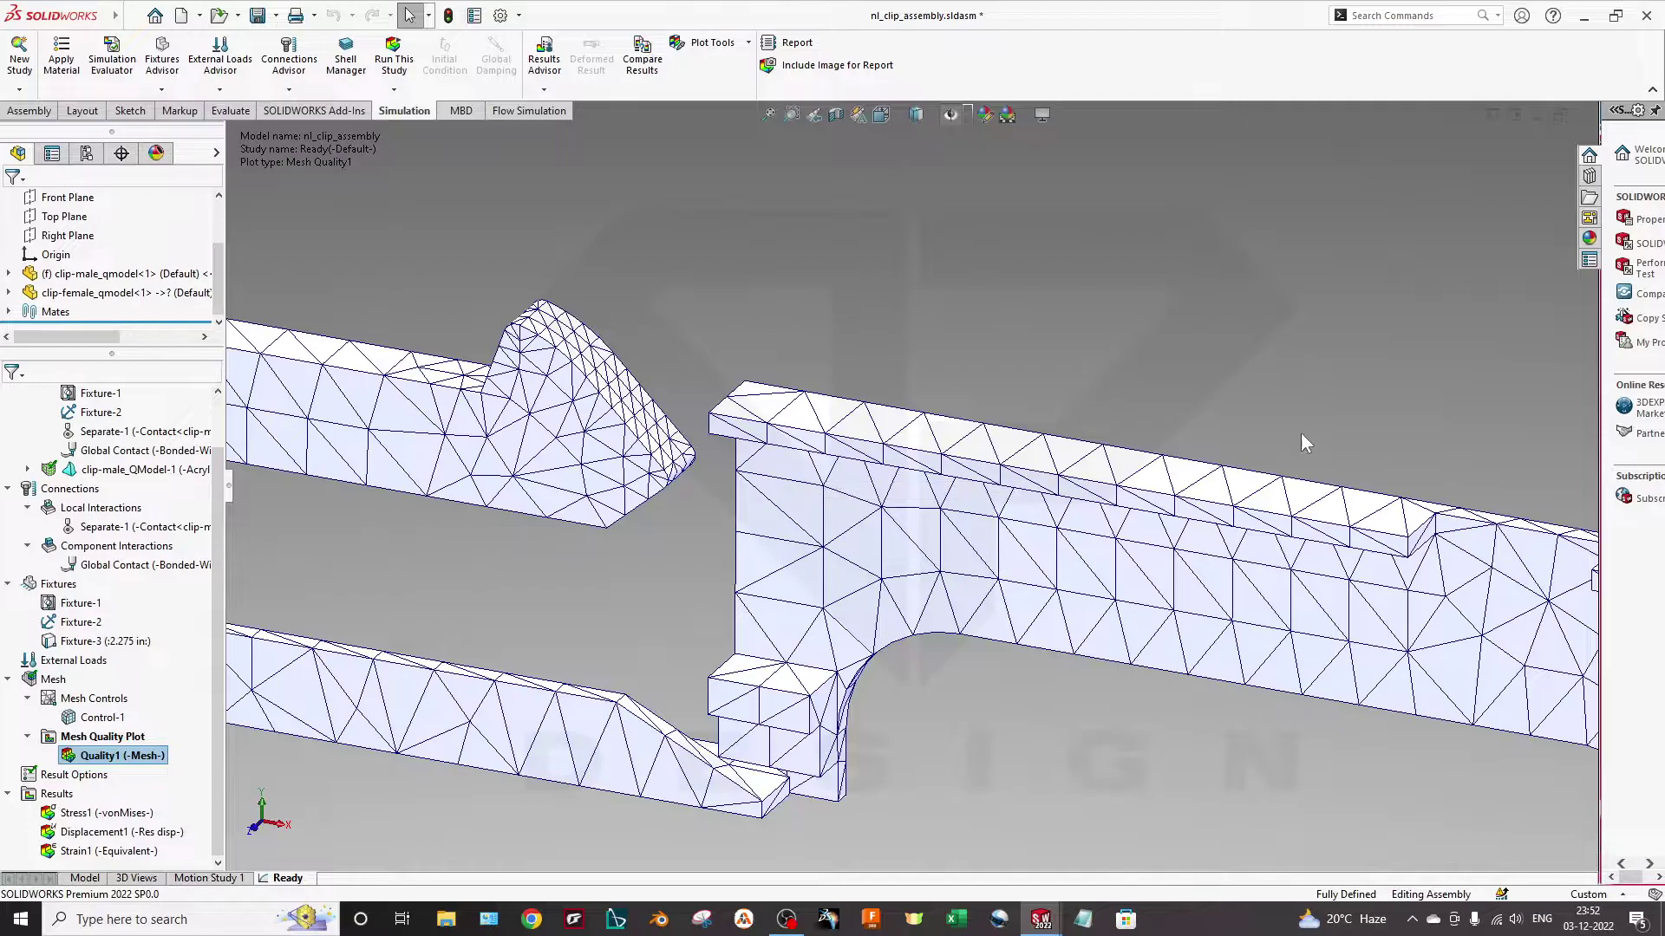
scroll(626, 378, "down", 3)
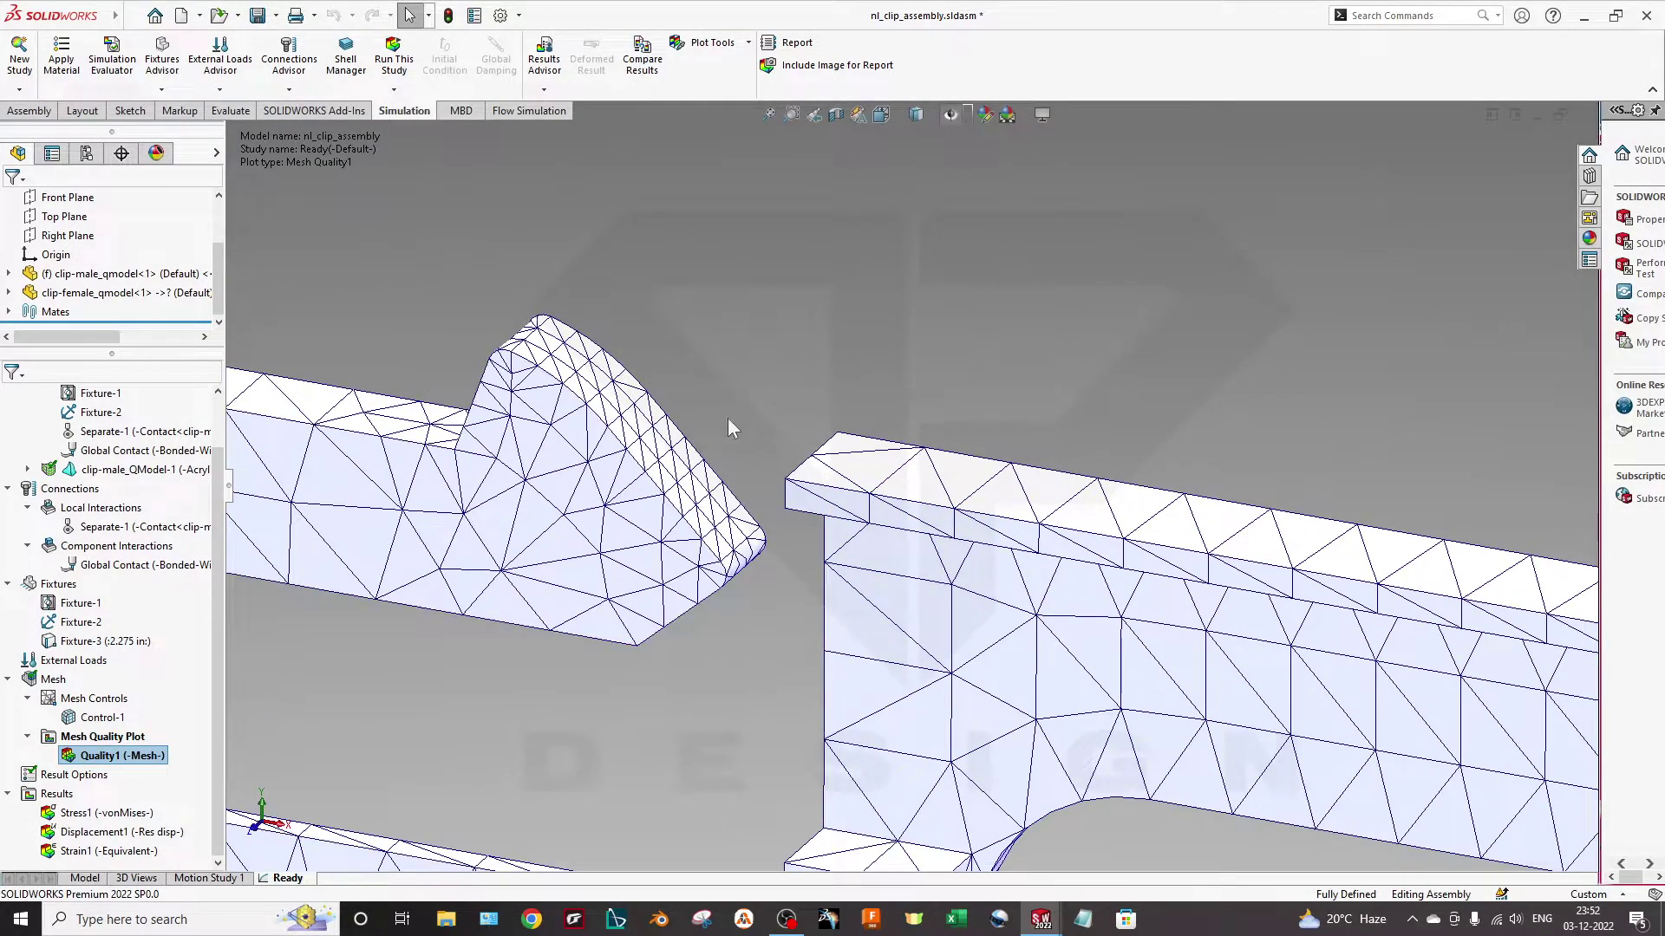
mouse_move(656, 471)
middle_mouse_down()
mouse_move(676, 434)
mouse_move(694, 446)
mouse_move(799, 619)
mouse_move(986, 665)
middle_mouse_up()
scroll(799, 618, "up", 5)
scroll(854, 598, "down", 4)
middle_click_drag(893, 693, 870, 486)
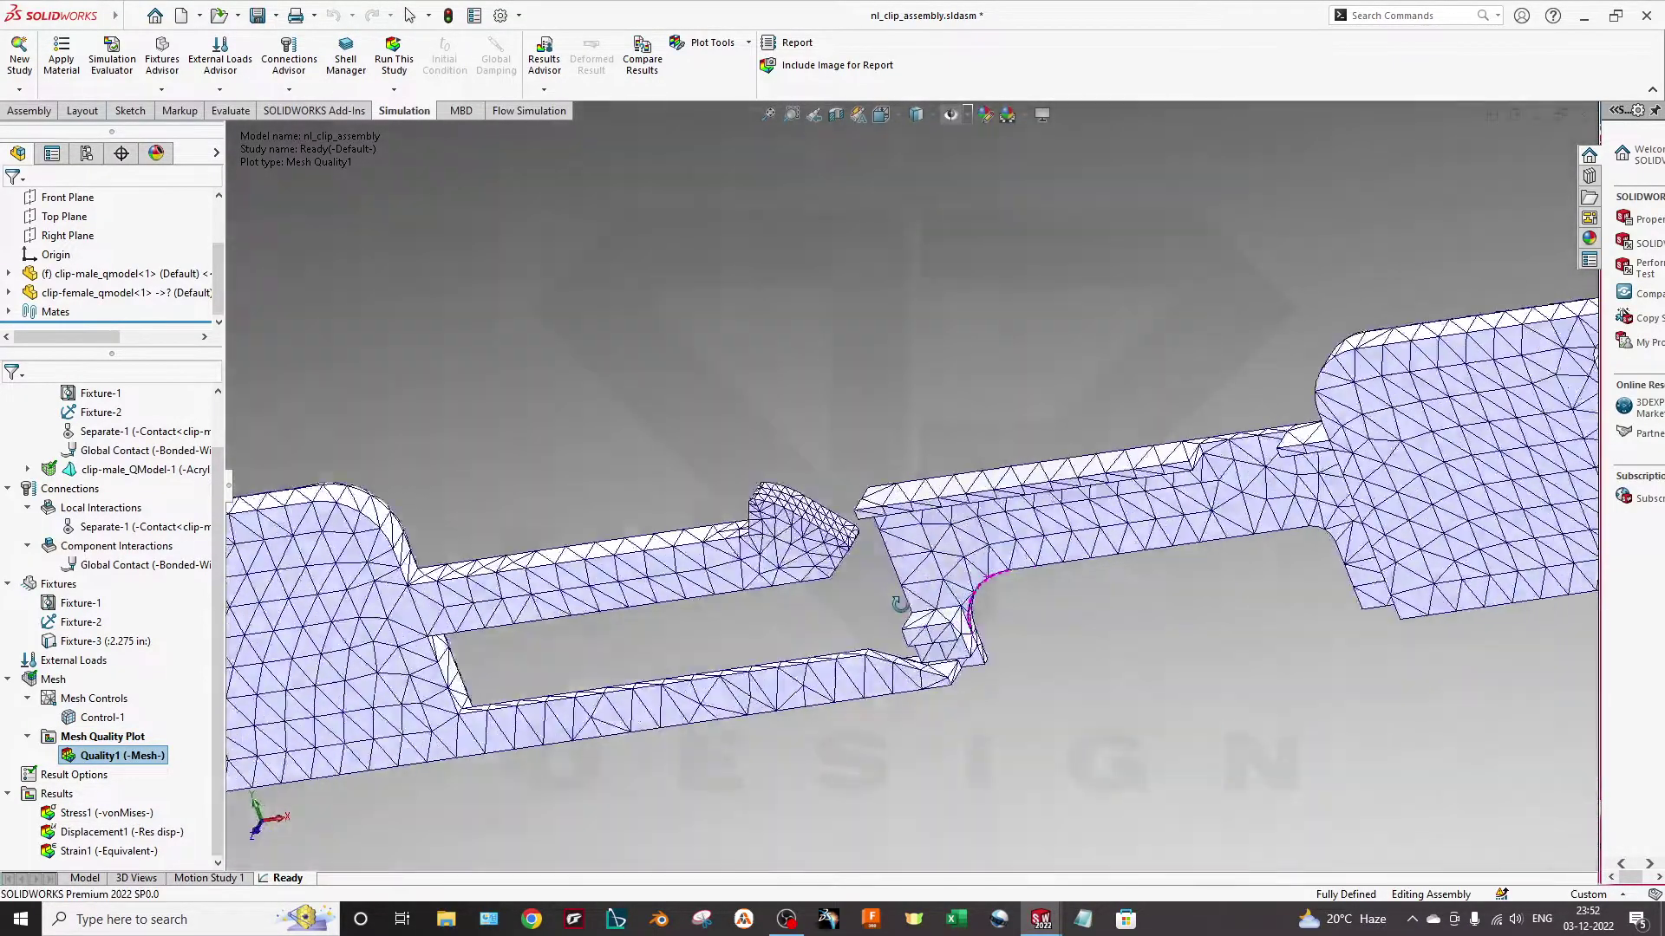
scroll(870, 486, "down", 5)
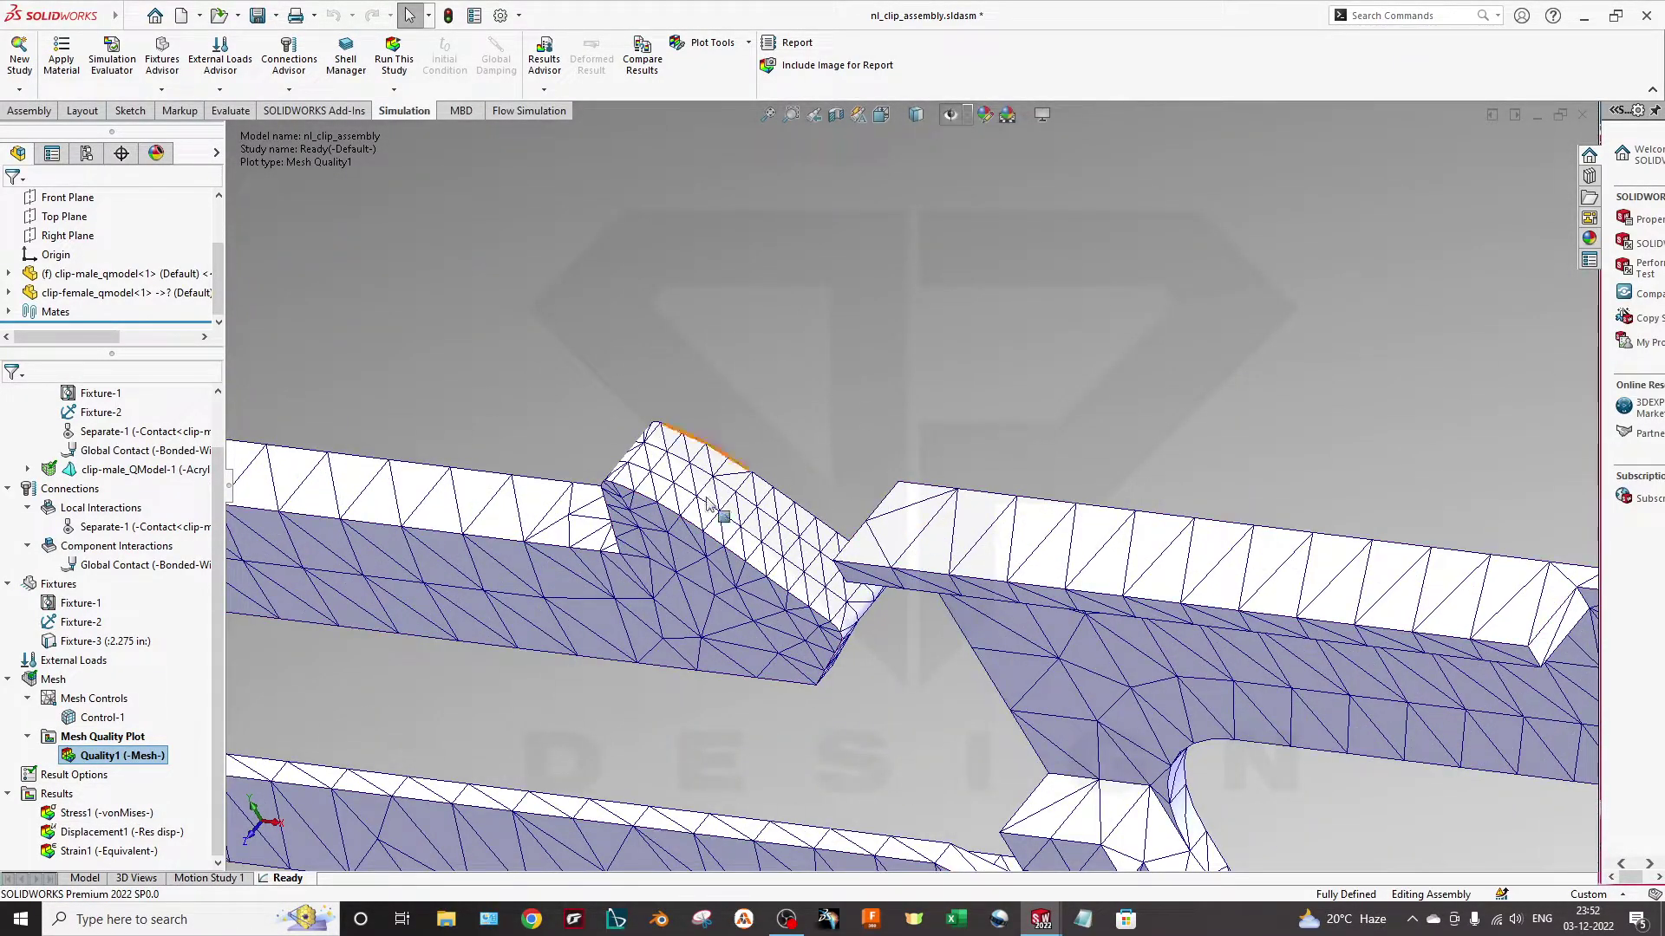
scroll(881, 726, "up", 3)
scroll(875, 719, "up", 3)
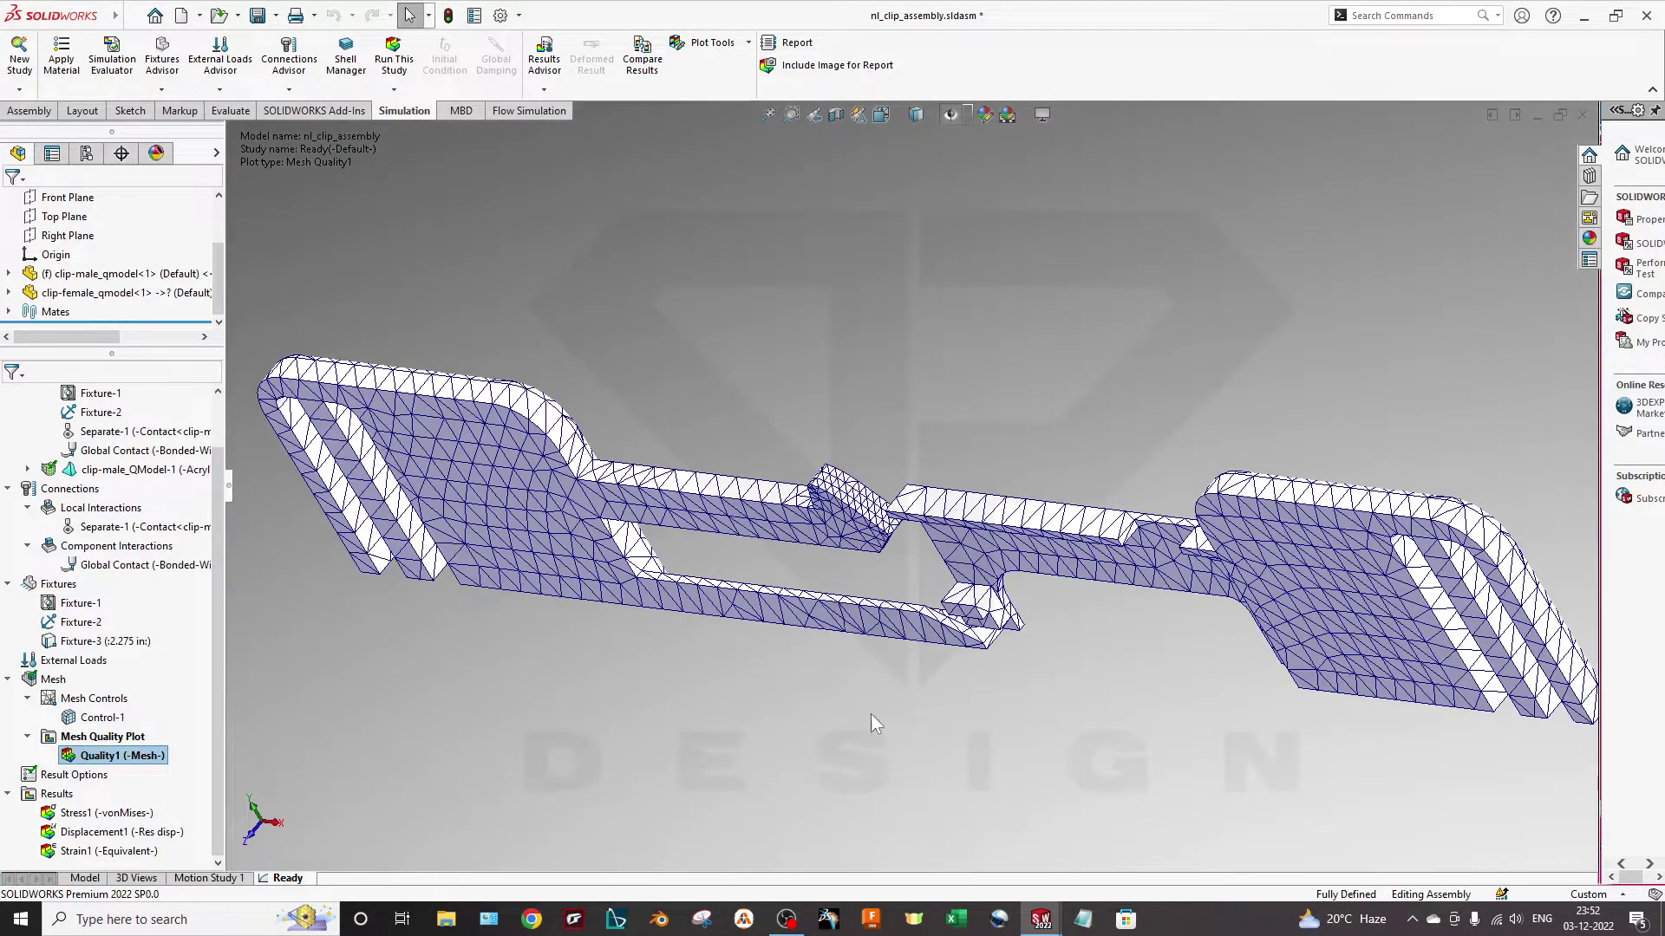
middle_click_drag(870, 714, 962, 673)
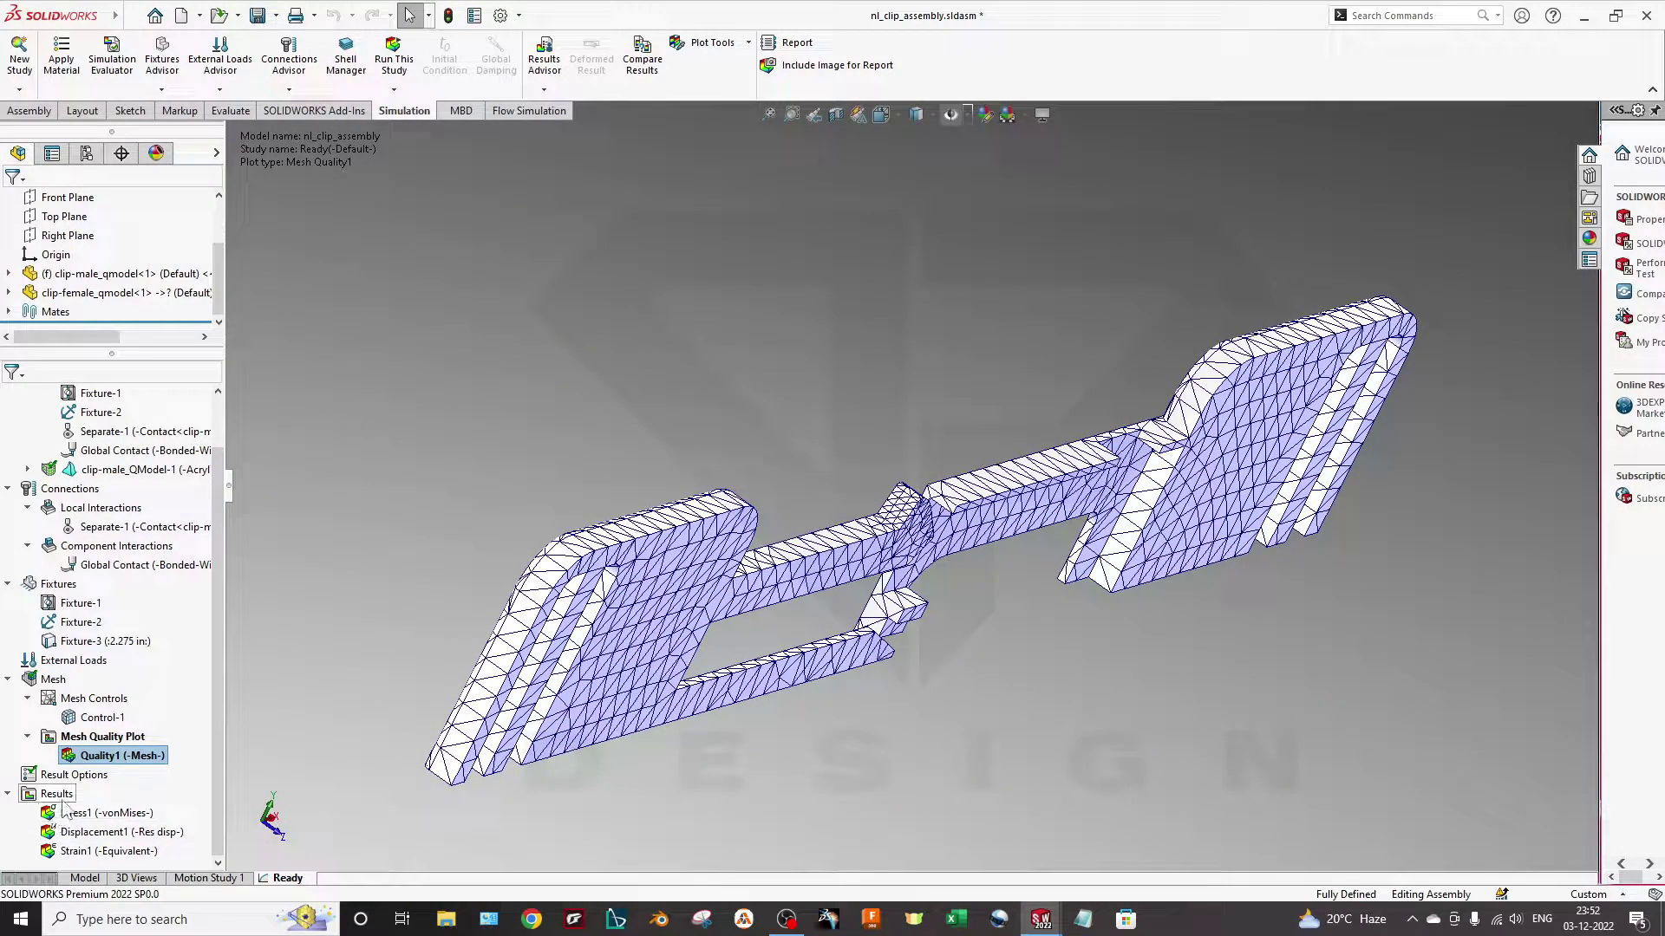
key("ctrl+1")
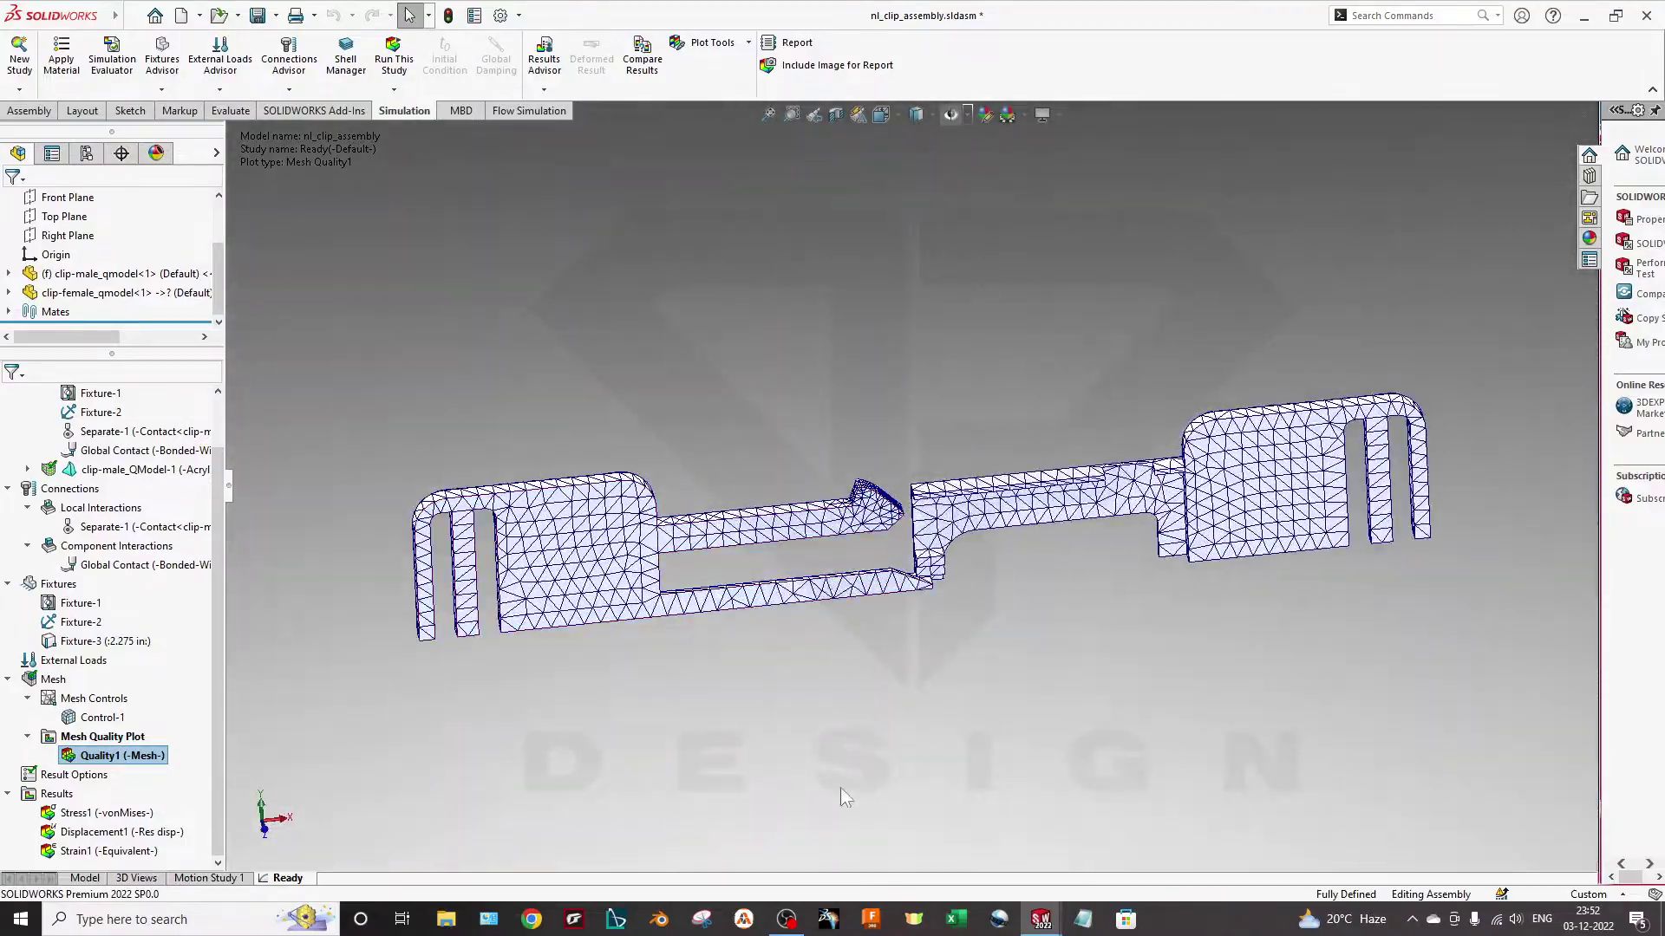
mouse_move(840, 789)
middle_mouse_down()
mouse_move(883, 625)
mouse_move(733, 606)
mouse_move(781, 662)
mouse_move(848, 572)
mouse_move(820, 586)
middle_mouse_up()
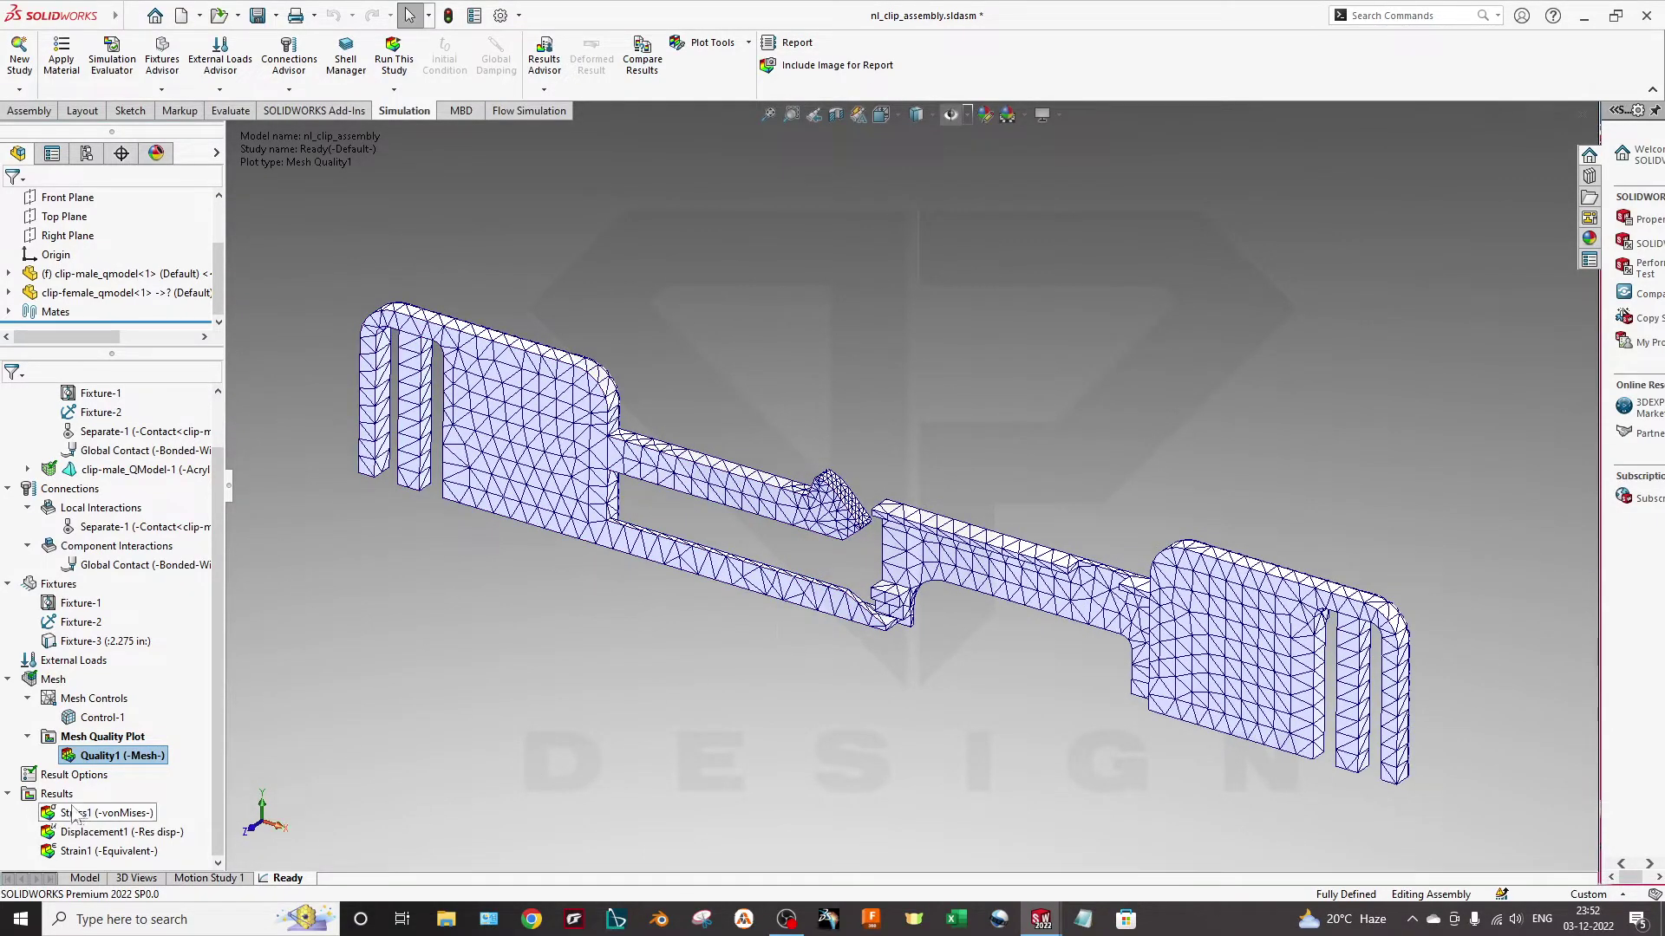
double_click(73, 812)
Briefly view Displacement1, then show Stress1 fitted in the Front view
key("ctrl+1")
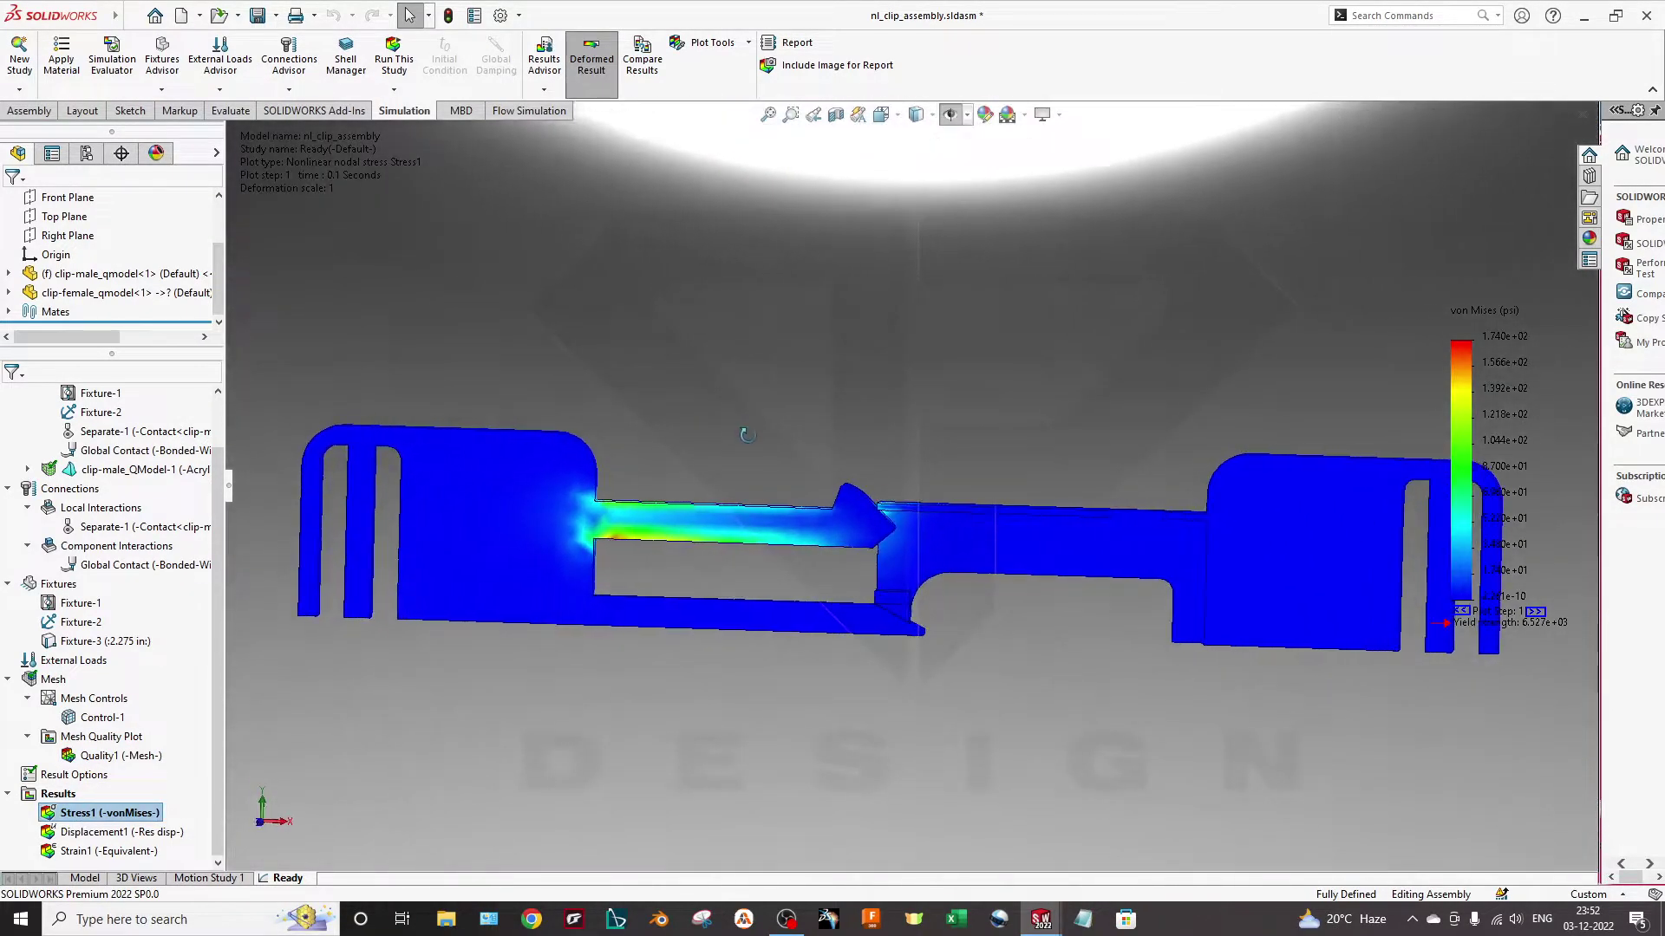
double_click(112, 832)
double_click(78, 813)
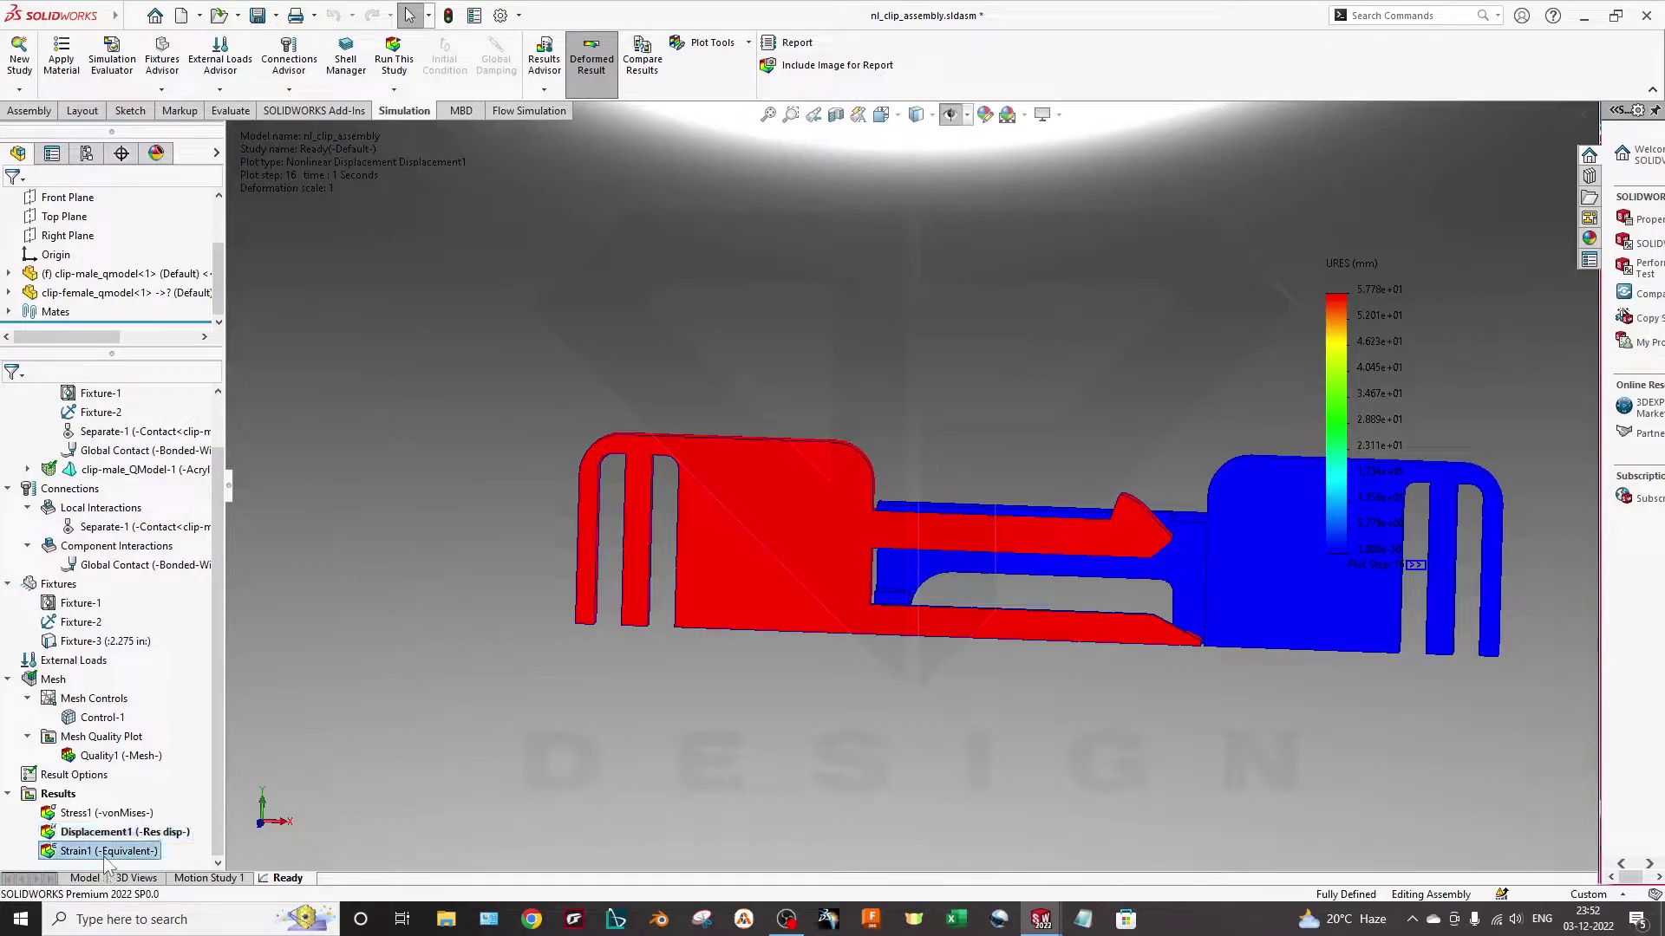
key("f")
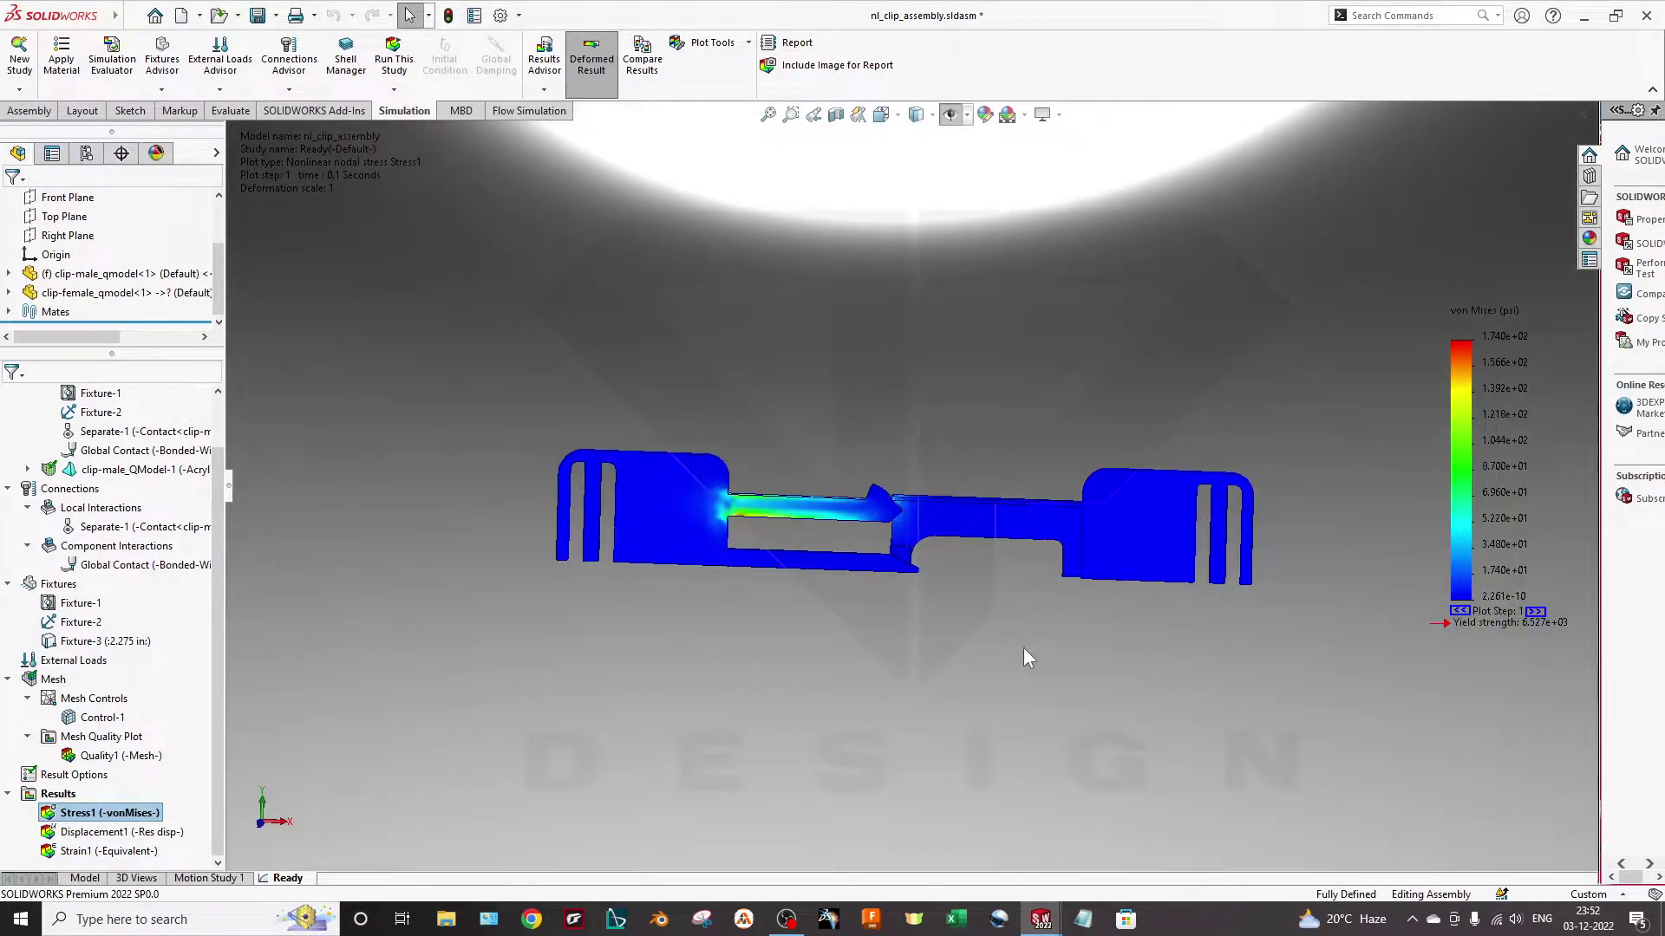
key("space")
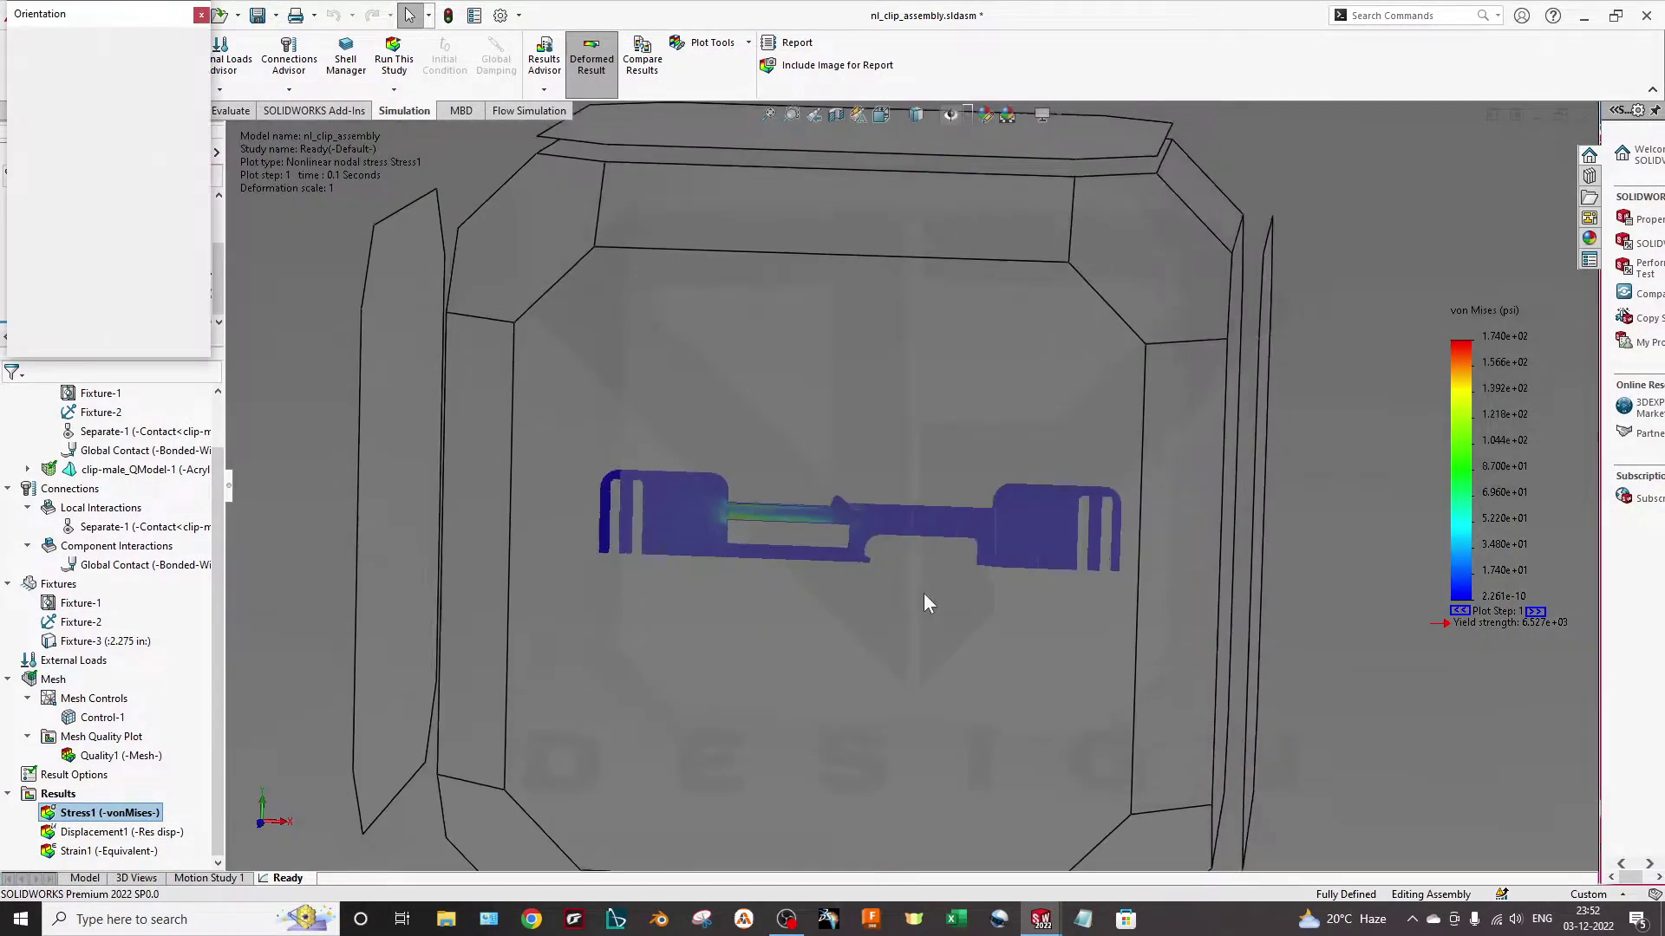
left_click(596, 629)
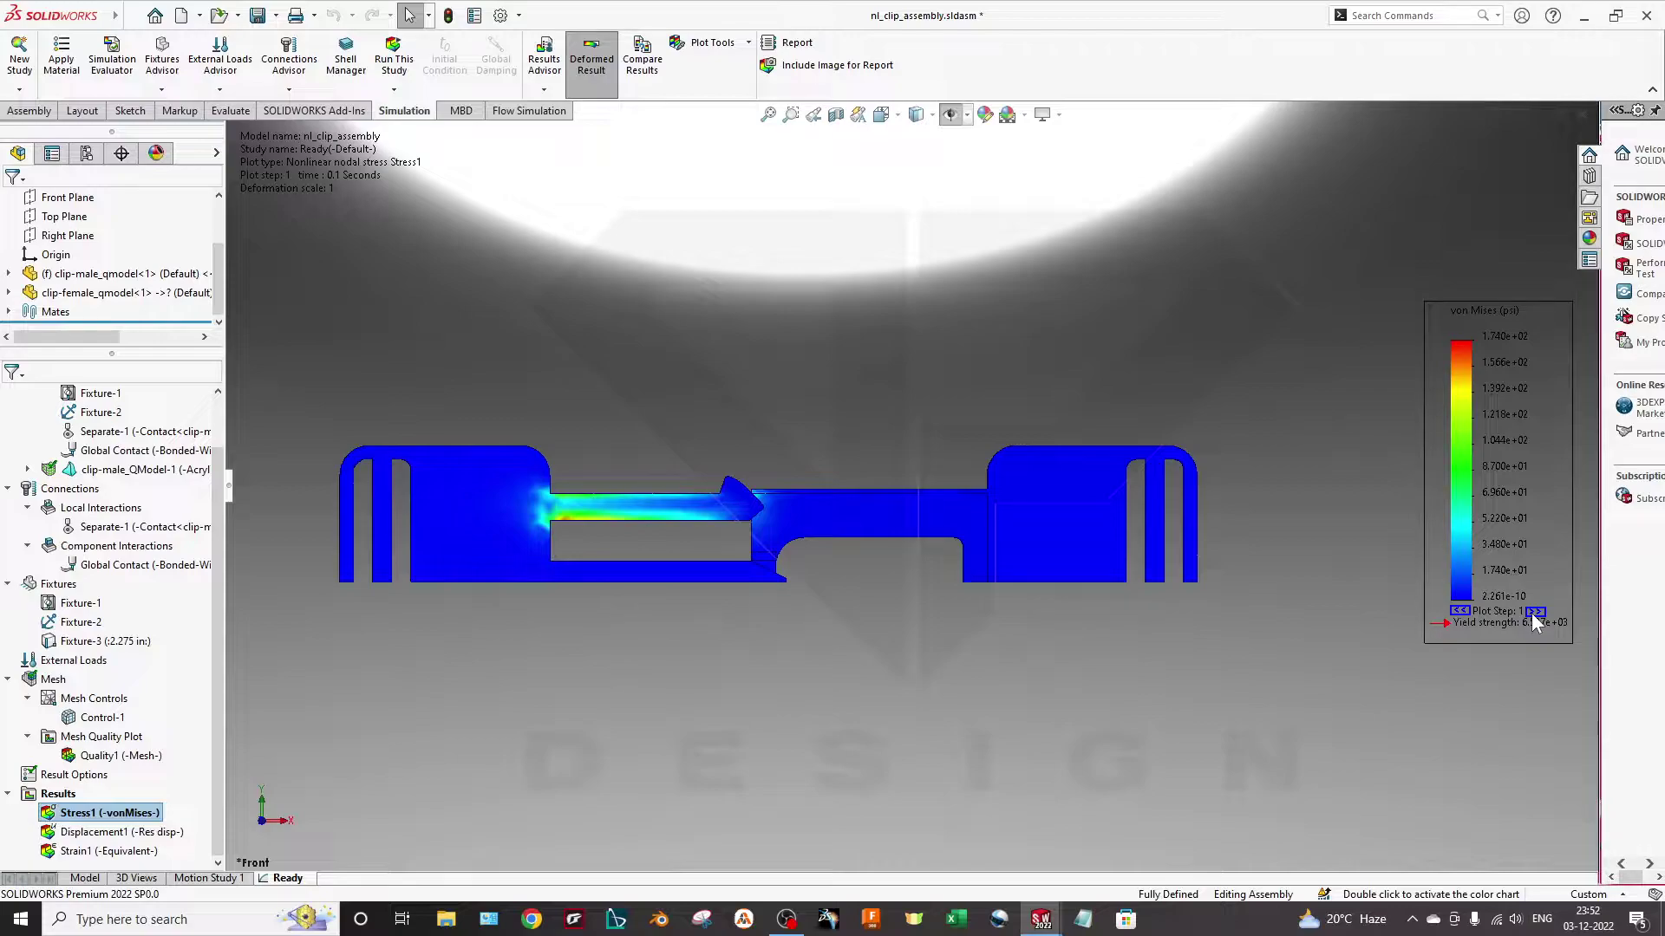
Step the von Mises plot forward to plot step 14 at about 0.995 s
left_click(1533, 611)
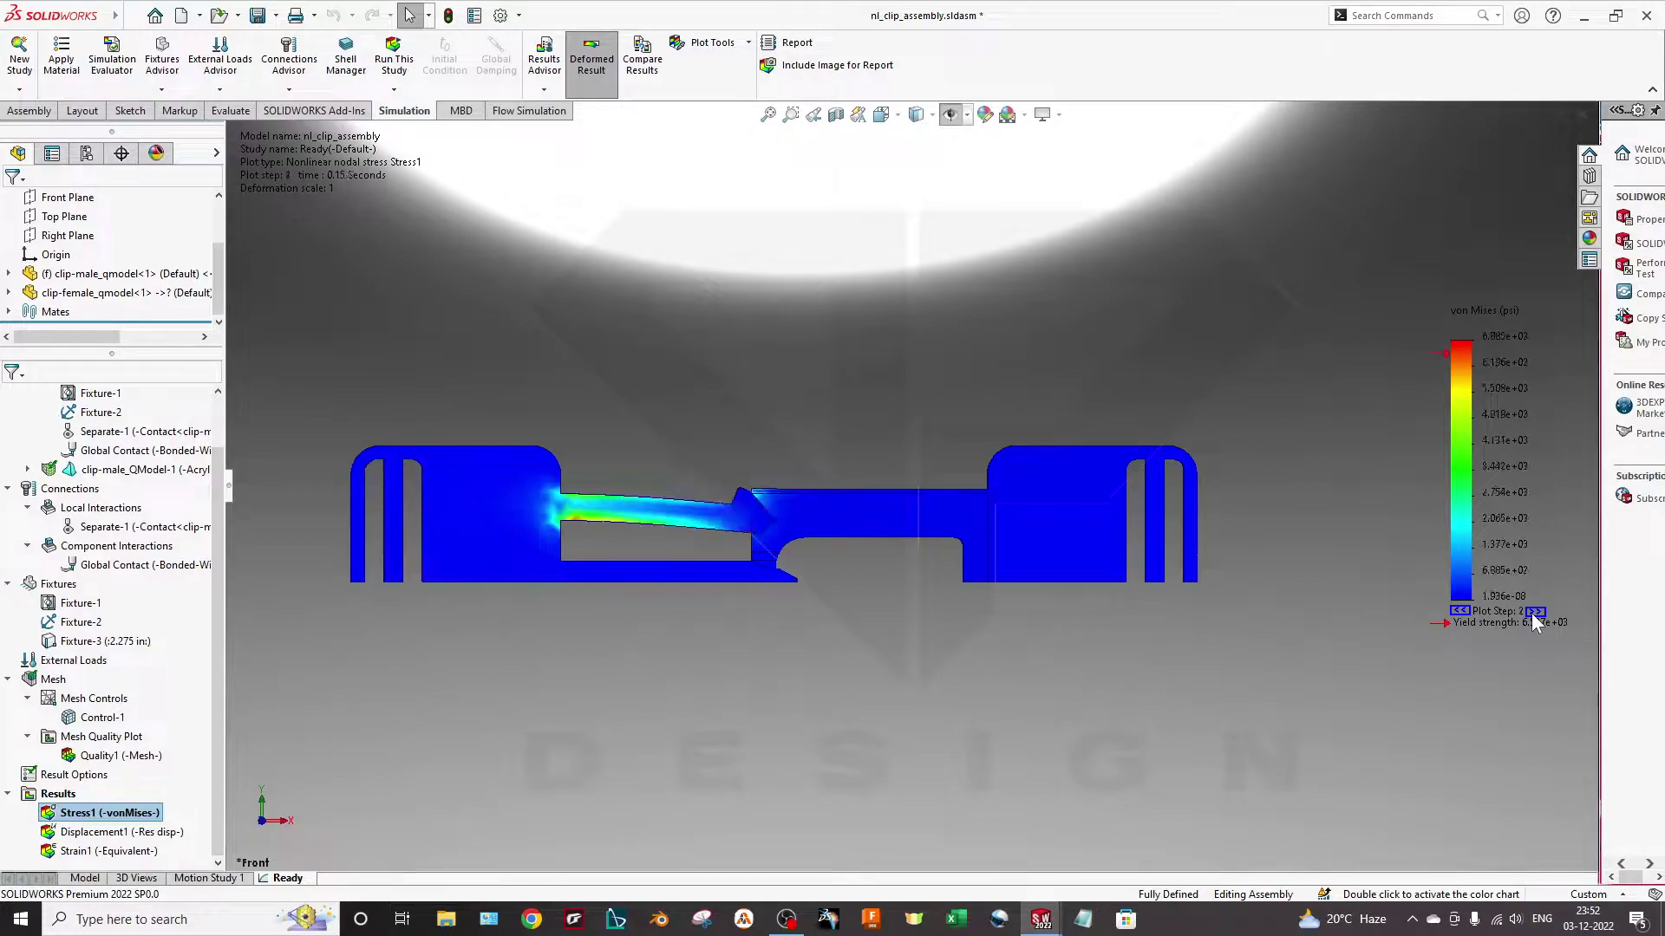
left_click(1533, 611)
left_click(1533, 611)
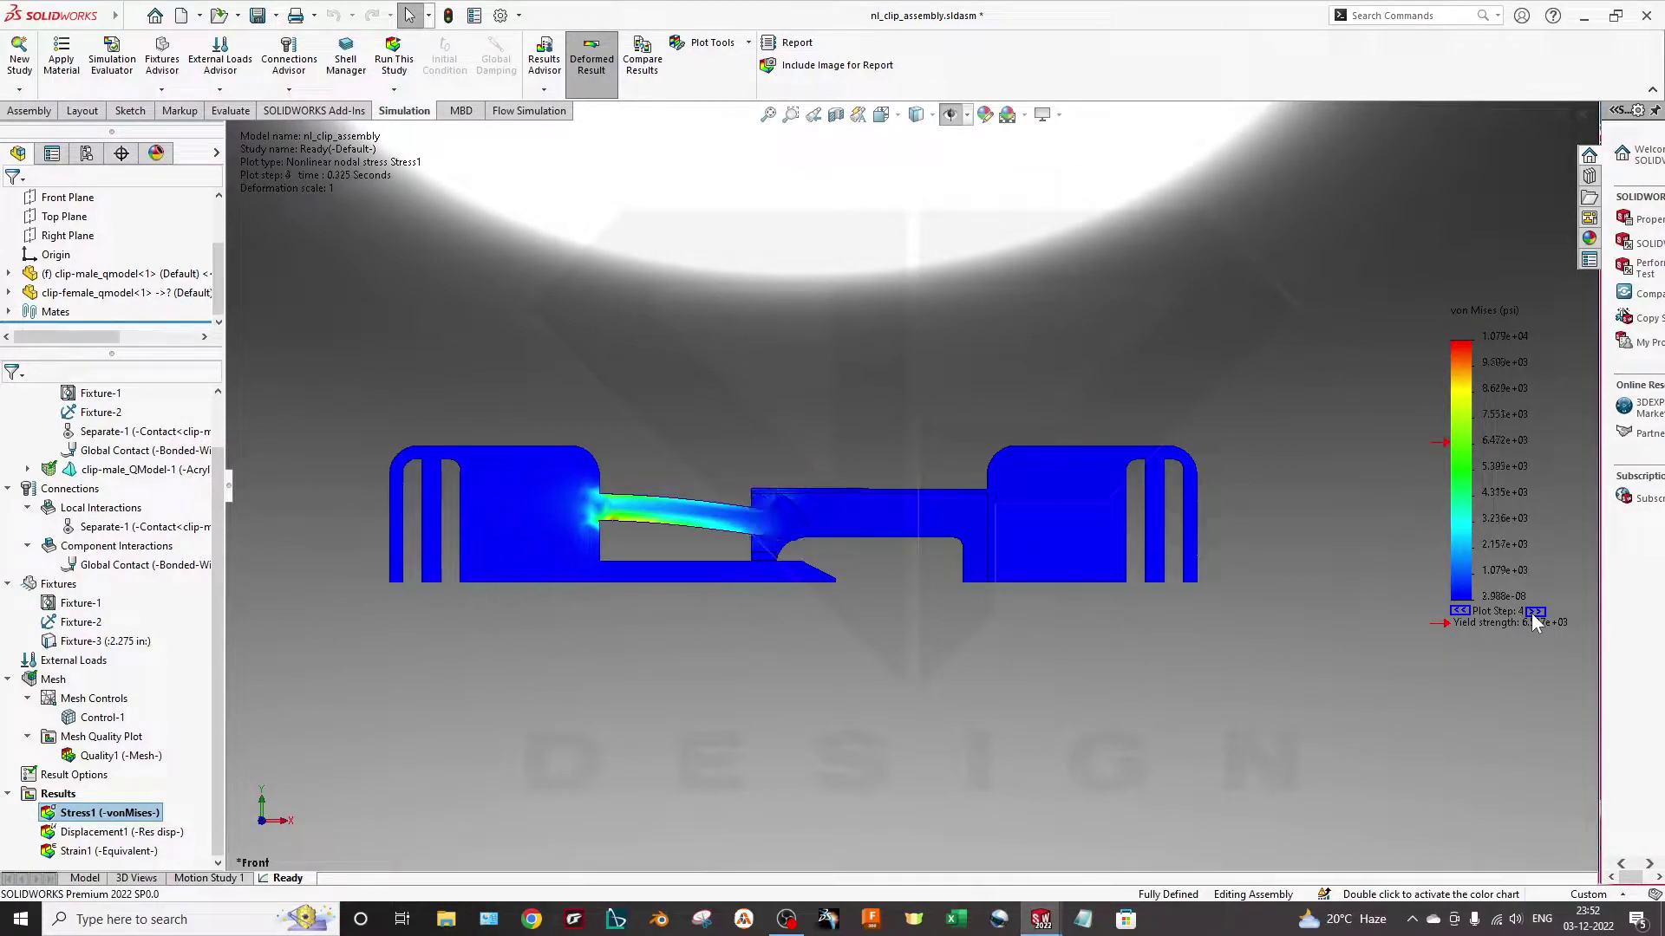
left_click(1533, 611)
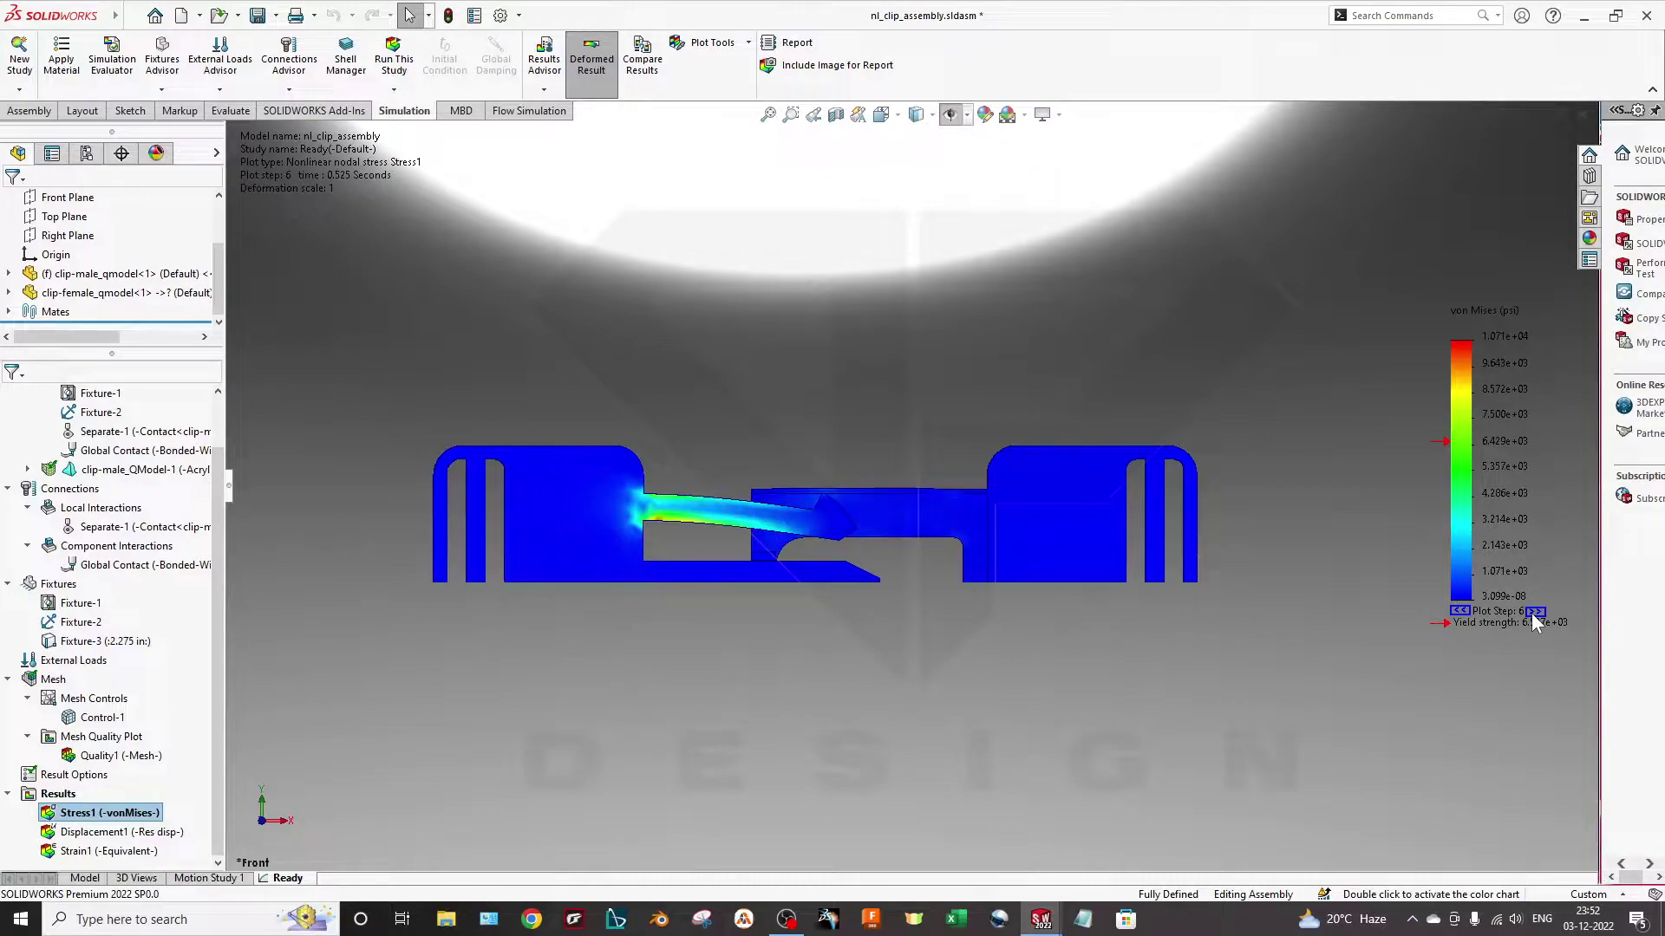
left_click(1533, 611)
left_click(1533, 611)
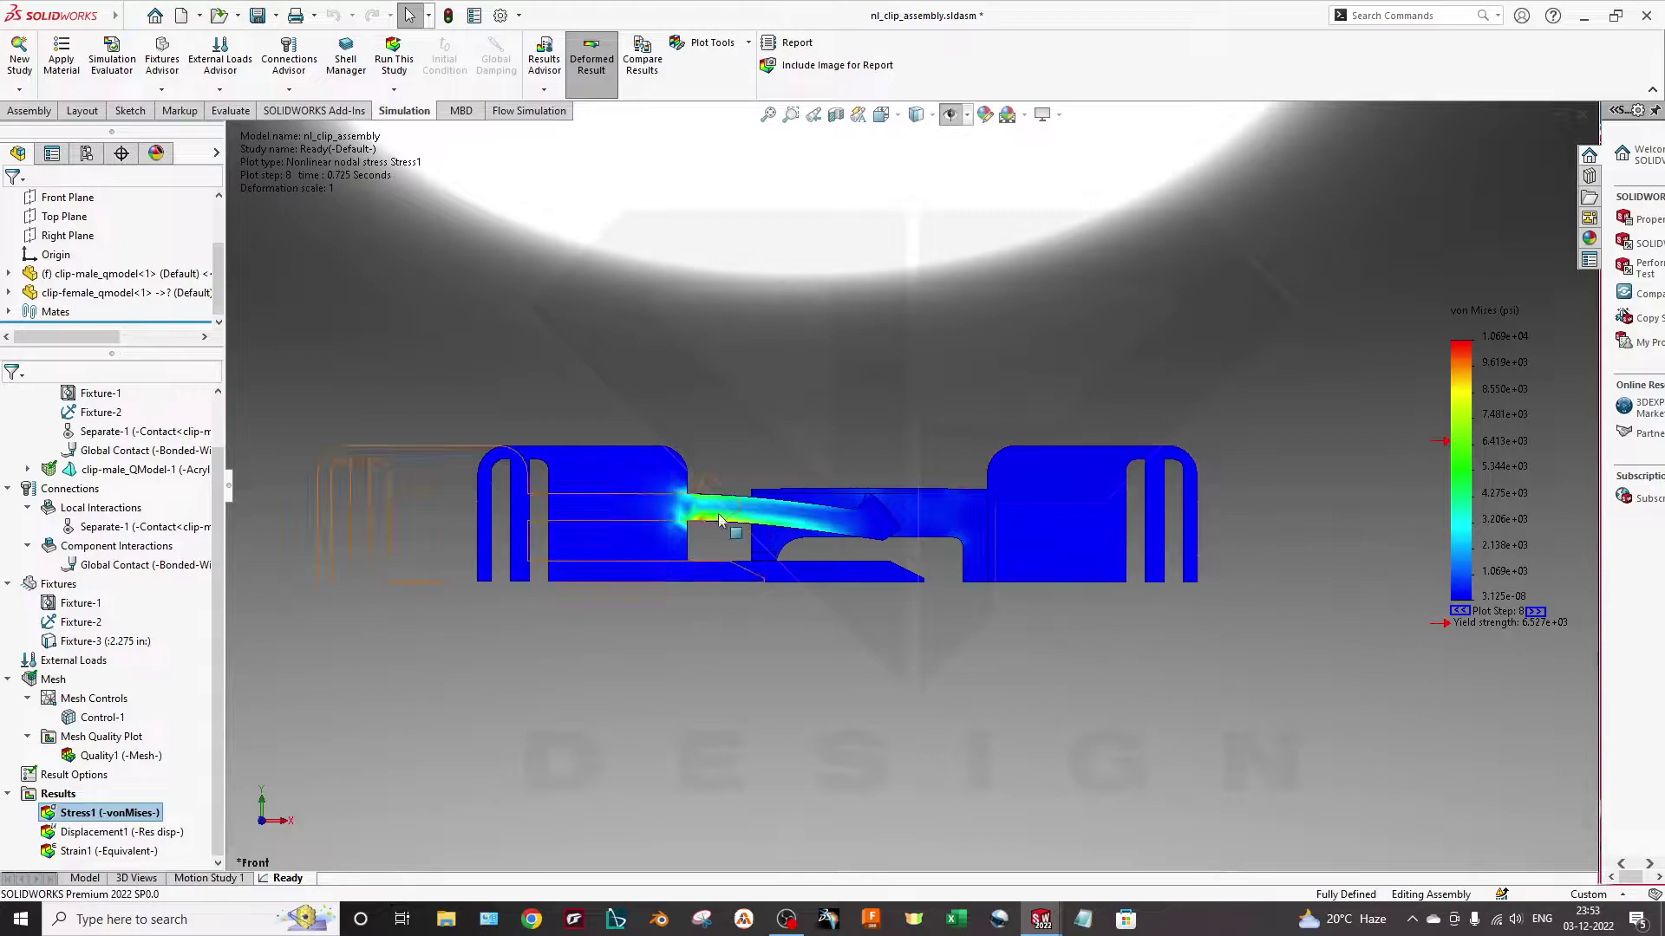
scroll(790, 509, "down", 4)
scroll(689, 525, "down", 5)
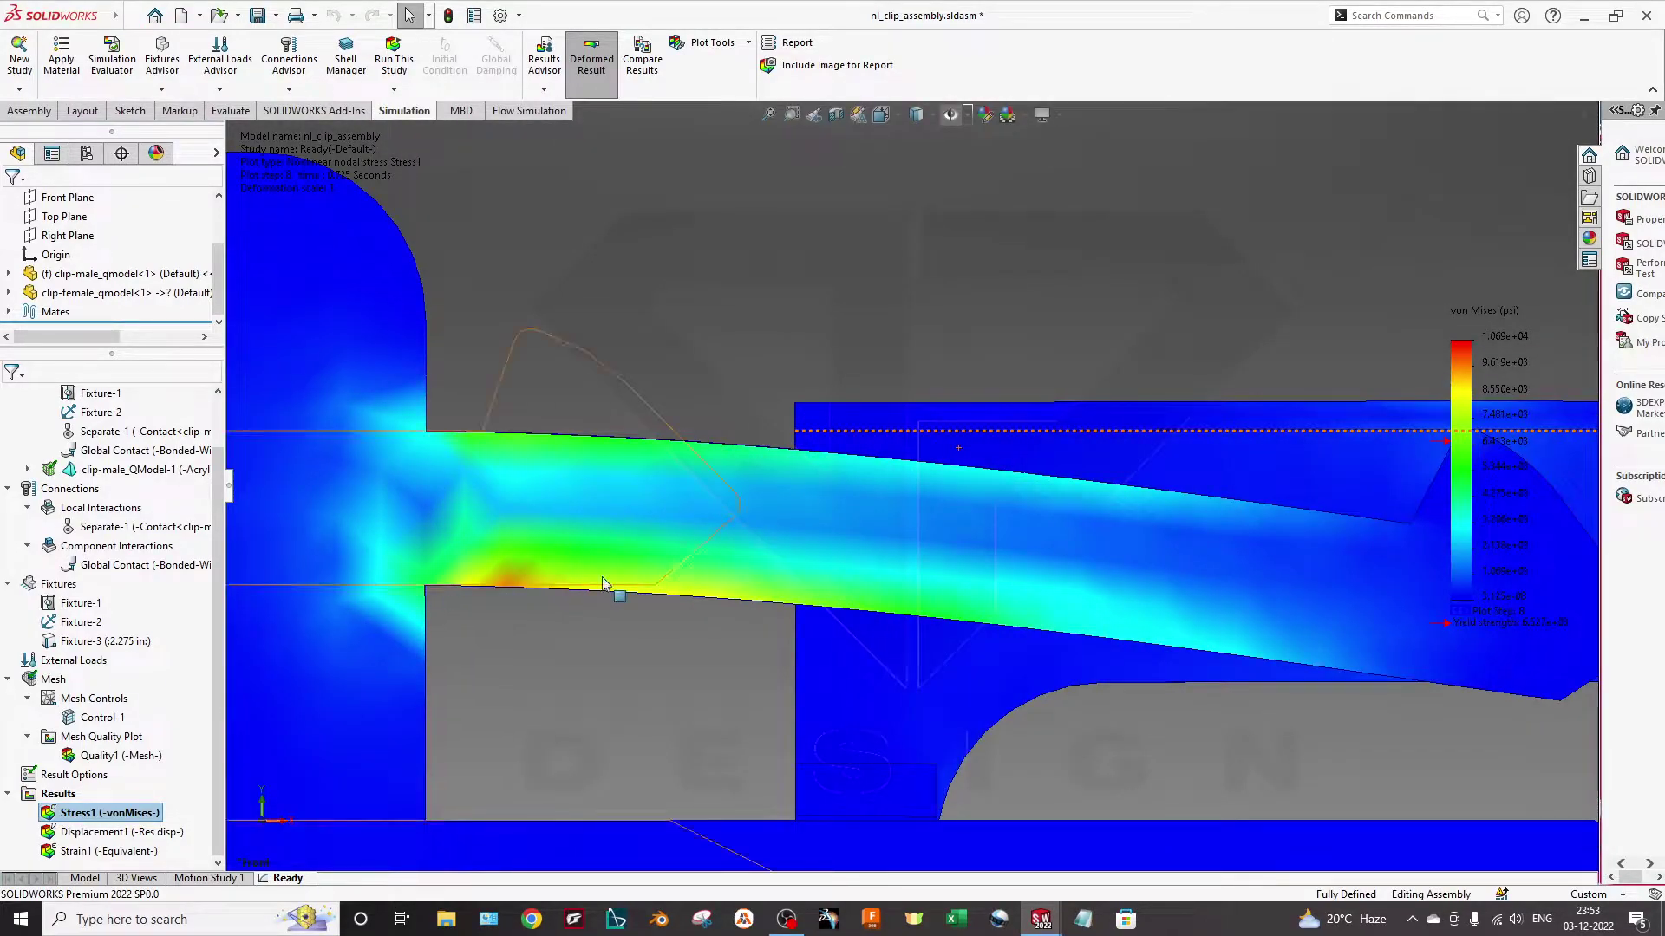
key("f")
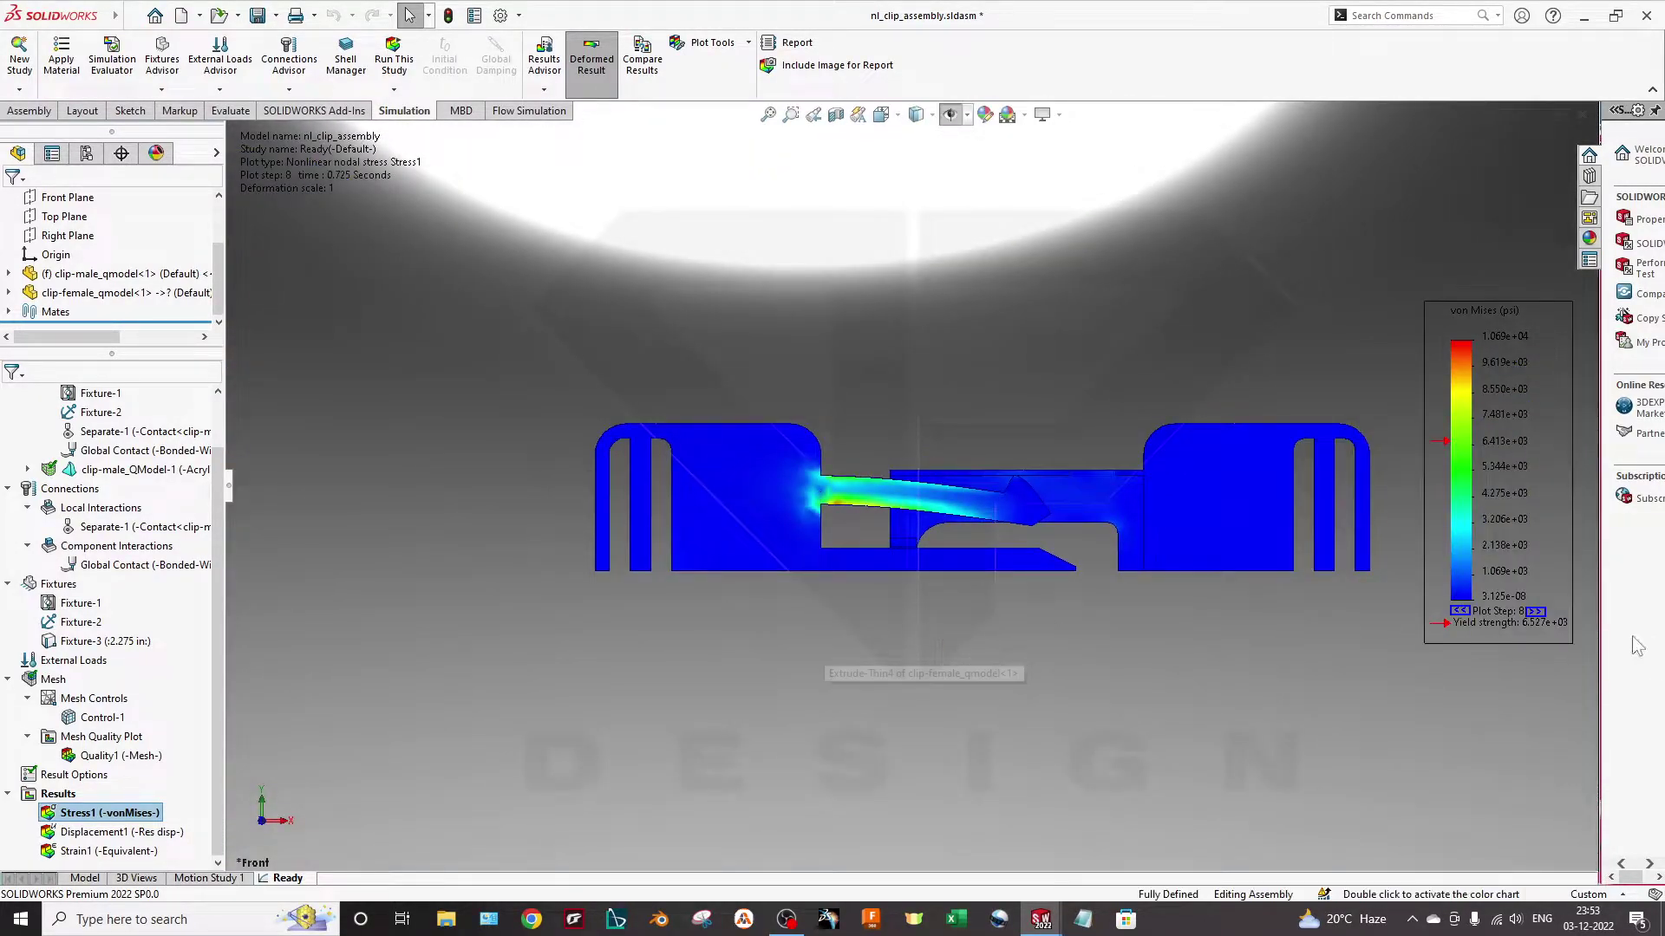
left_click(1542, 612)
left_click(1540, 612)
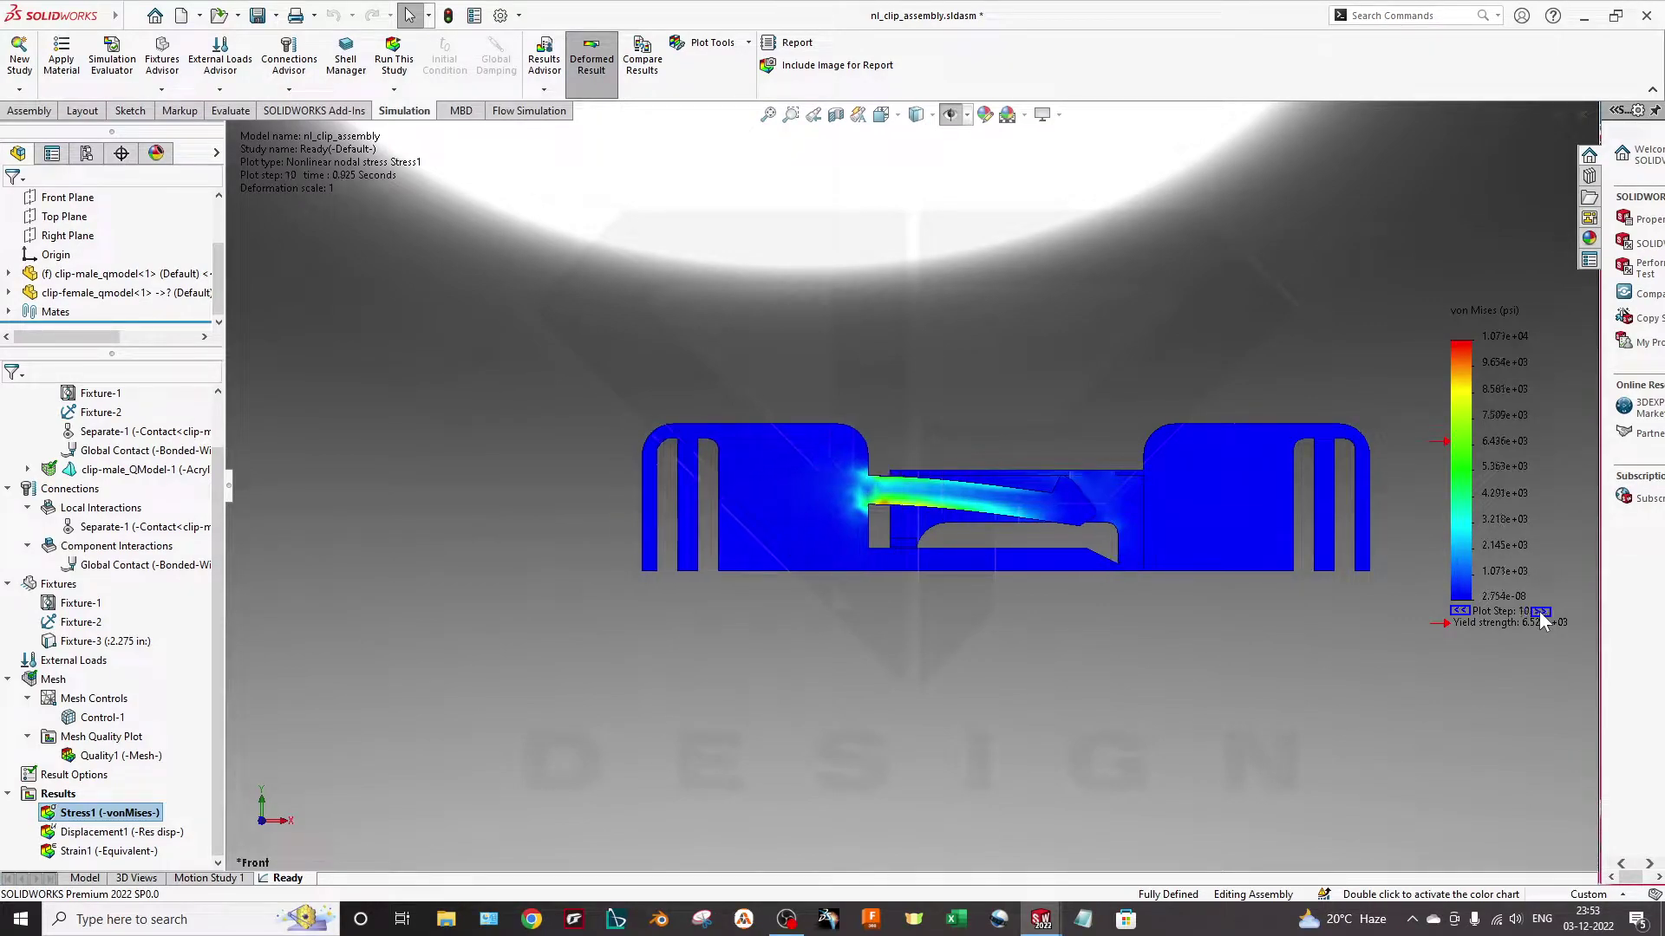
left_click(1540, 612)
left_click(1540, 612)
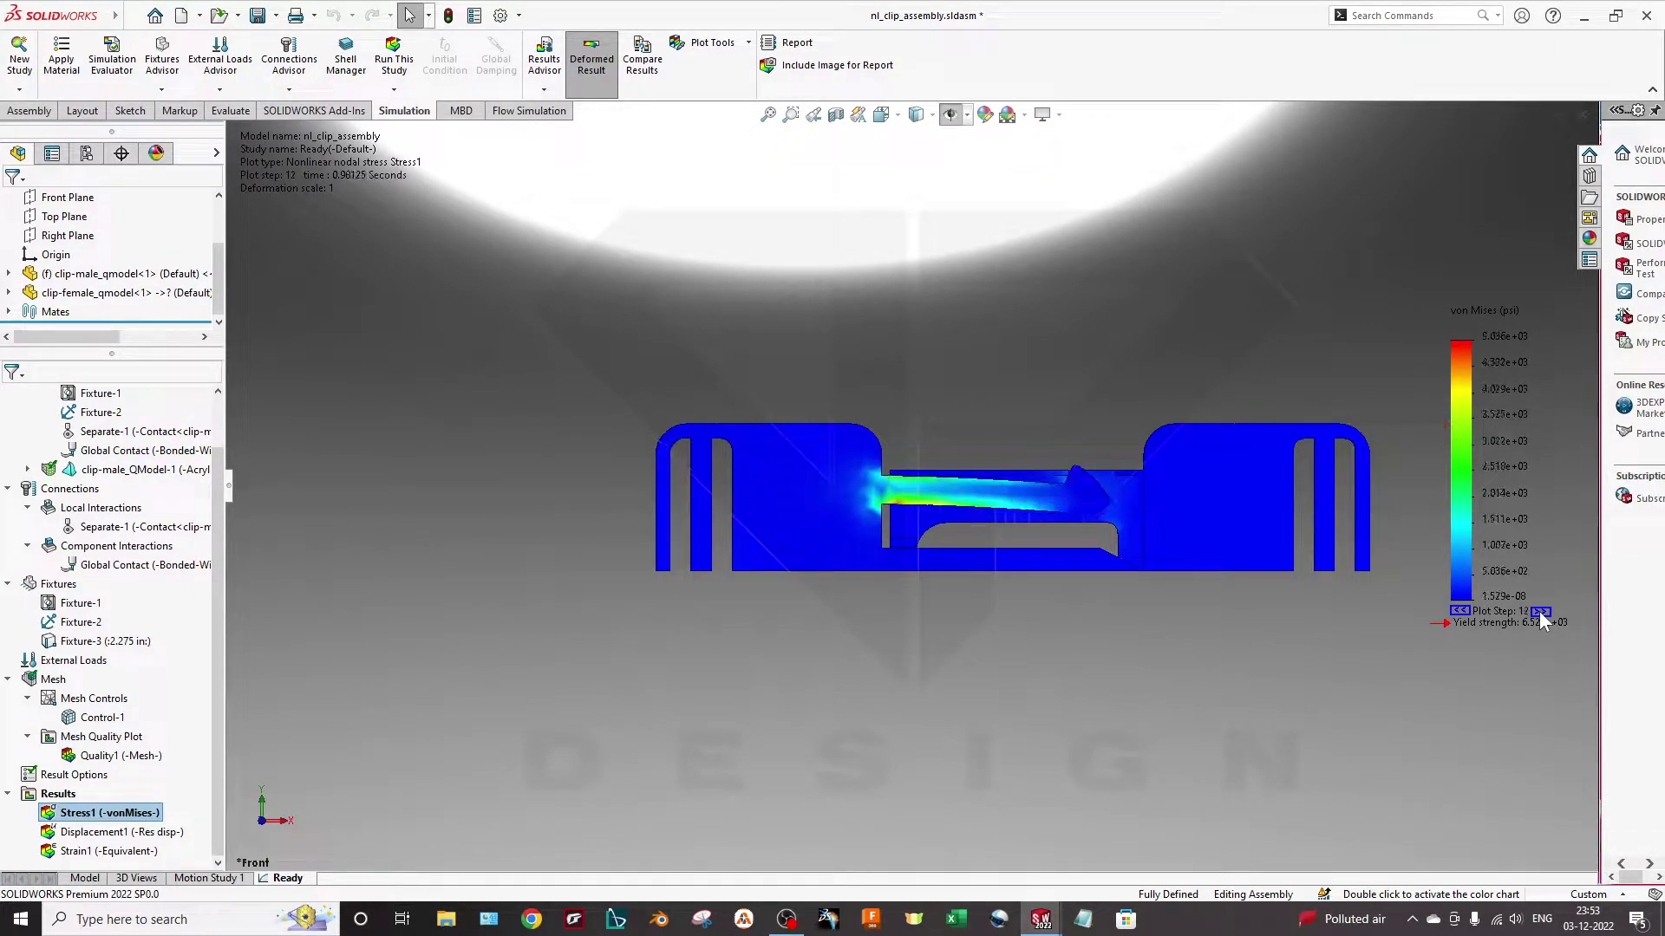
left_click(1540, 612)
Show the maximum and minimum stress annotations on the von Mises plot
double_click(1539, 612)
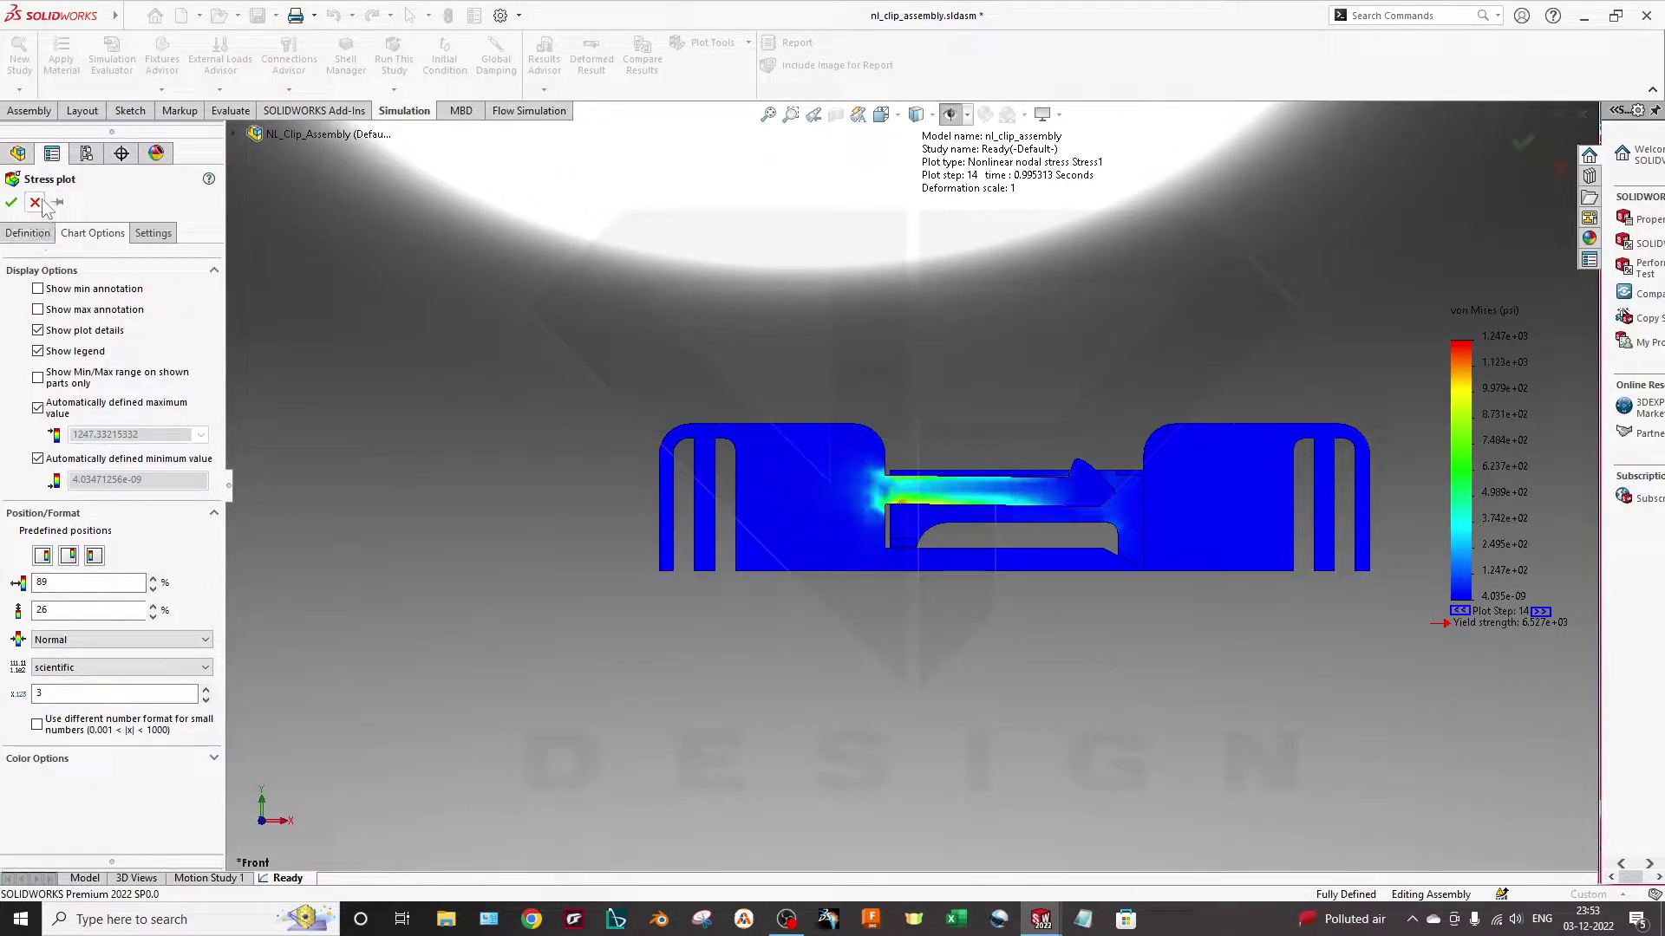
left_click(77, 317)
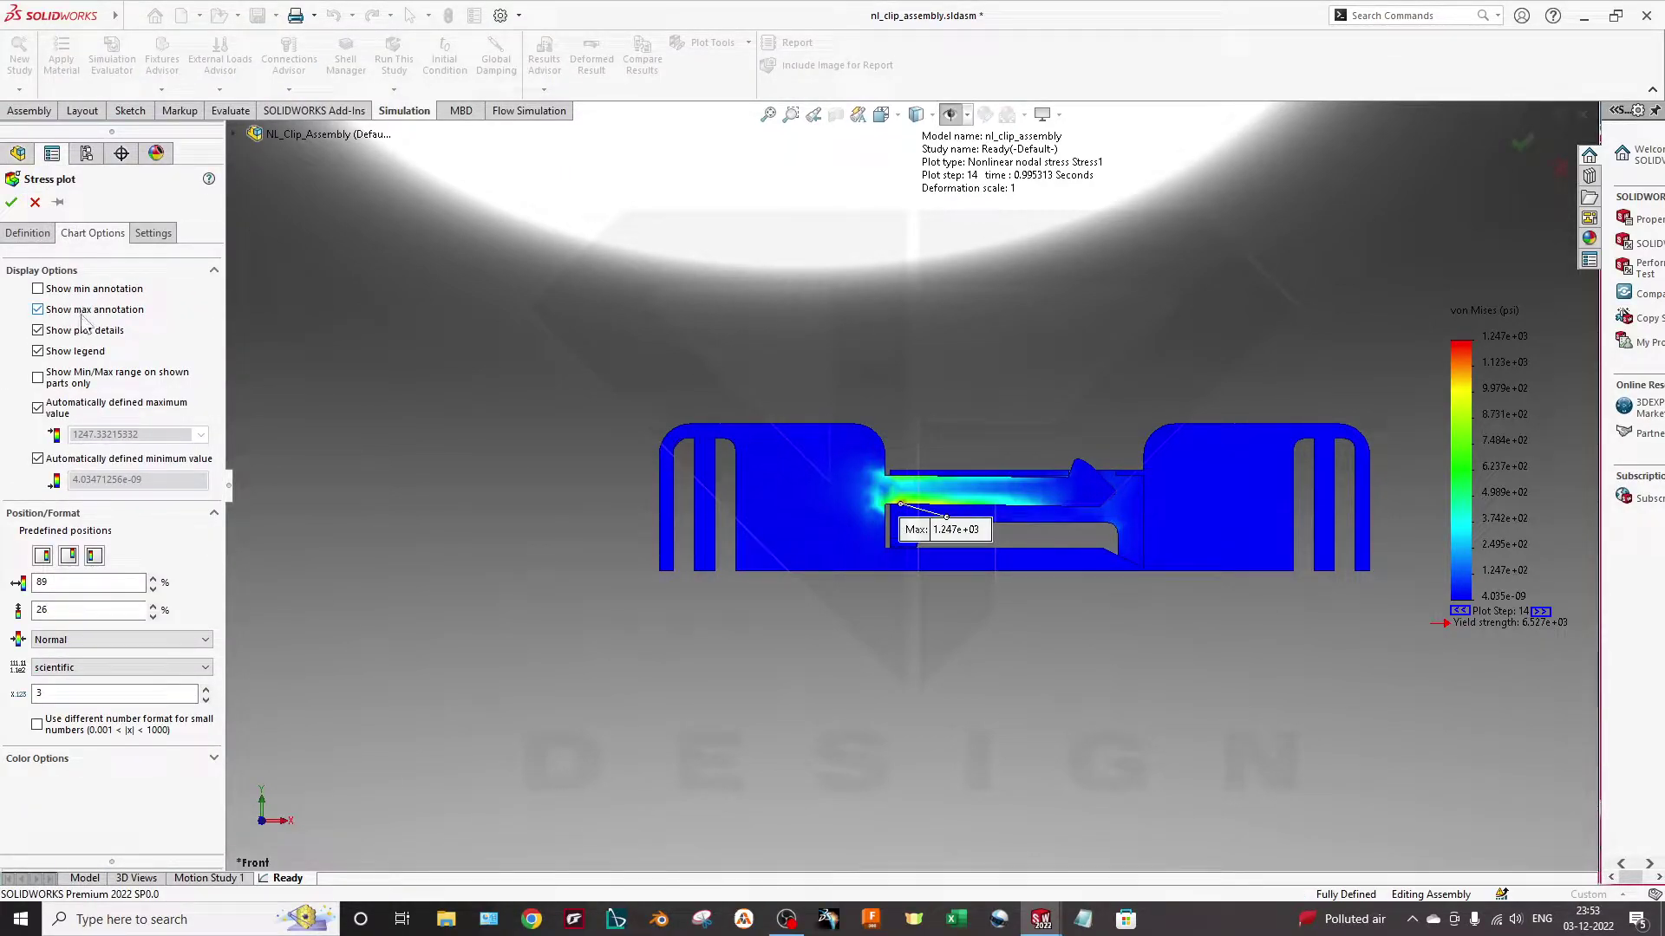
left_click(94, 292)
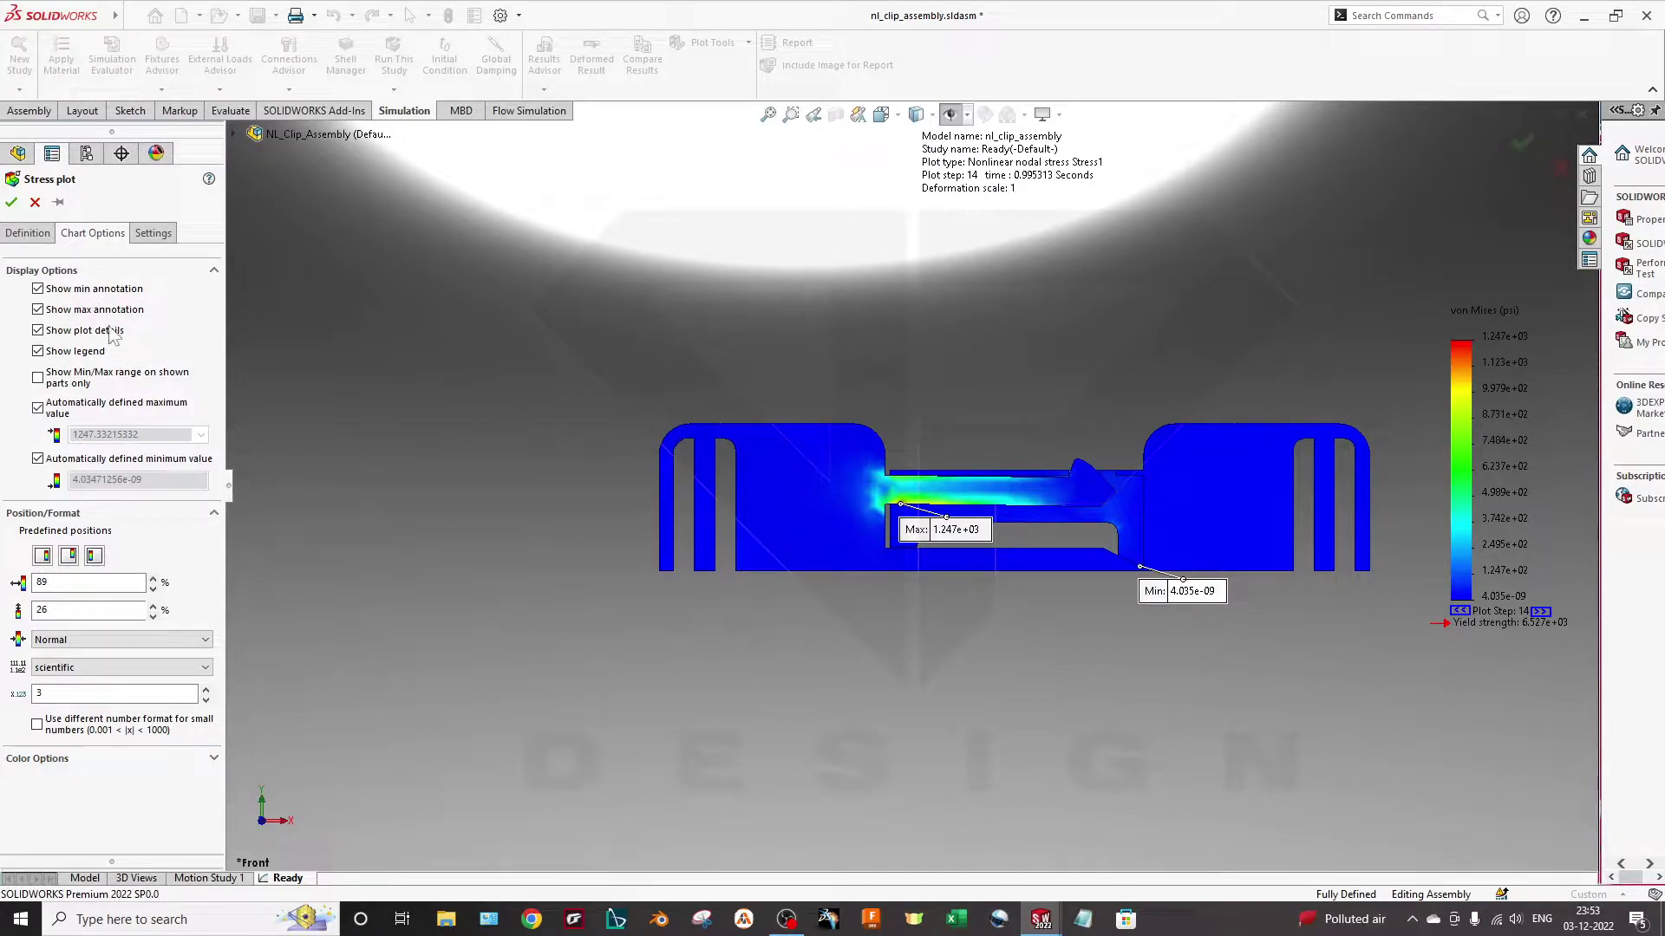
Change the stress units to N/m^2 and step back to plot step 9
left_click(97, 310)
left_click(28, 233)
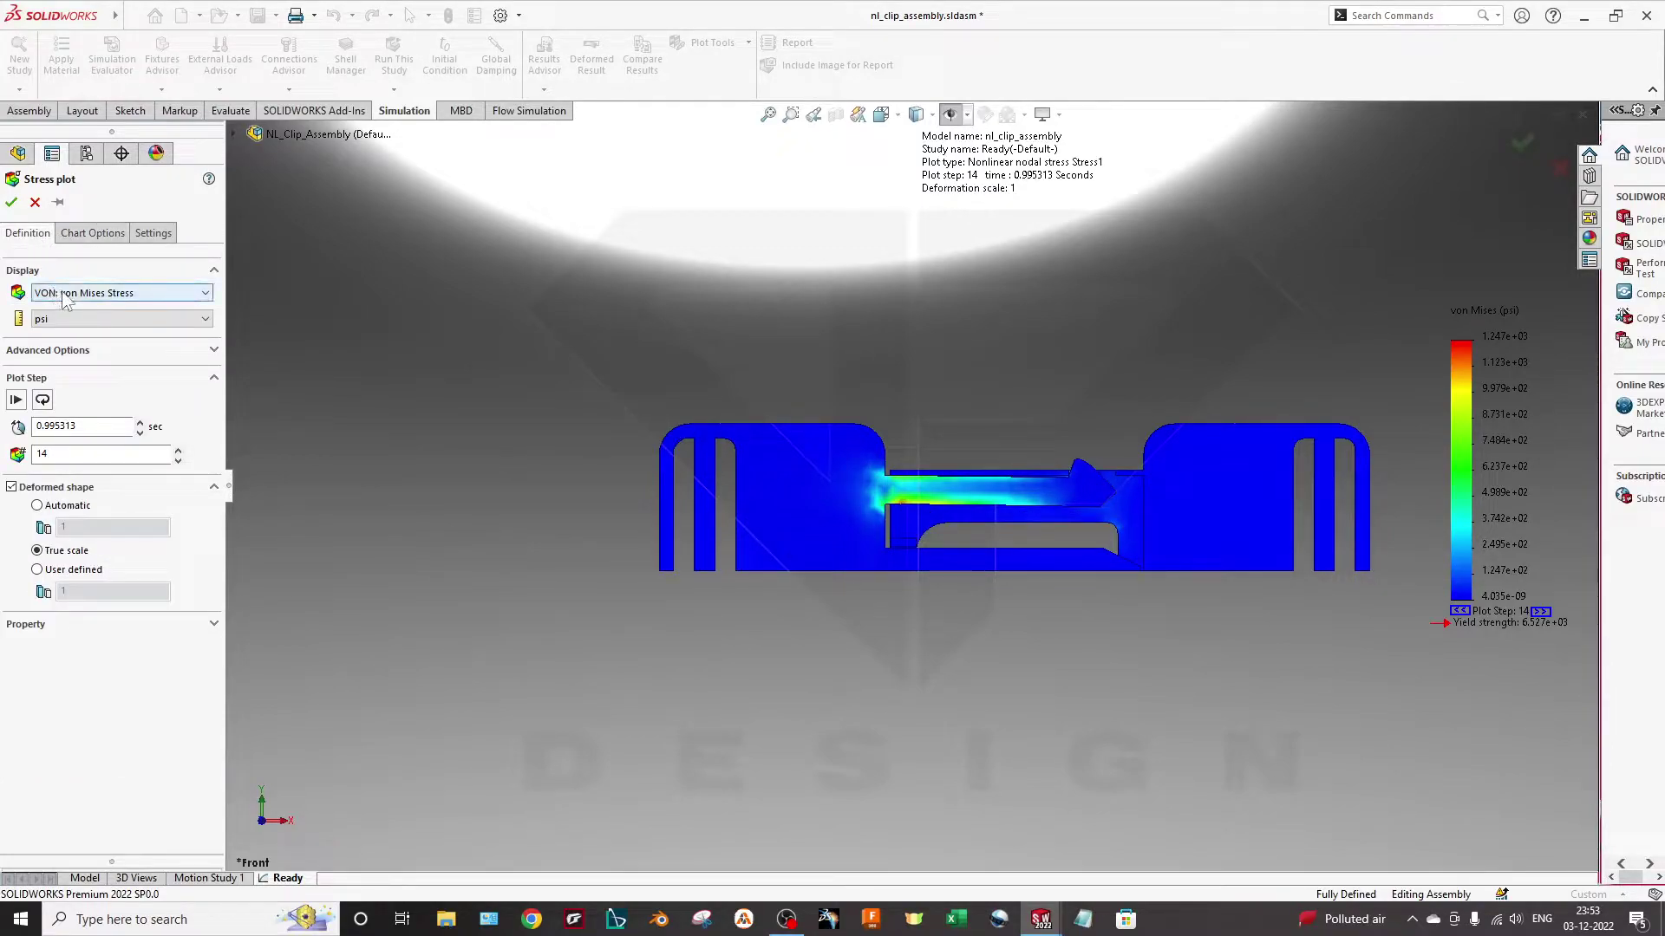
left_click(80, 319)
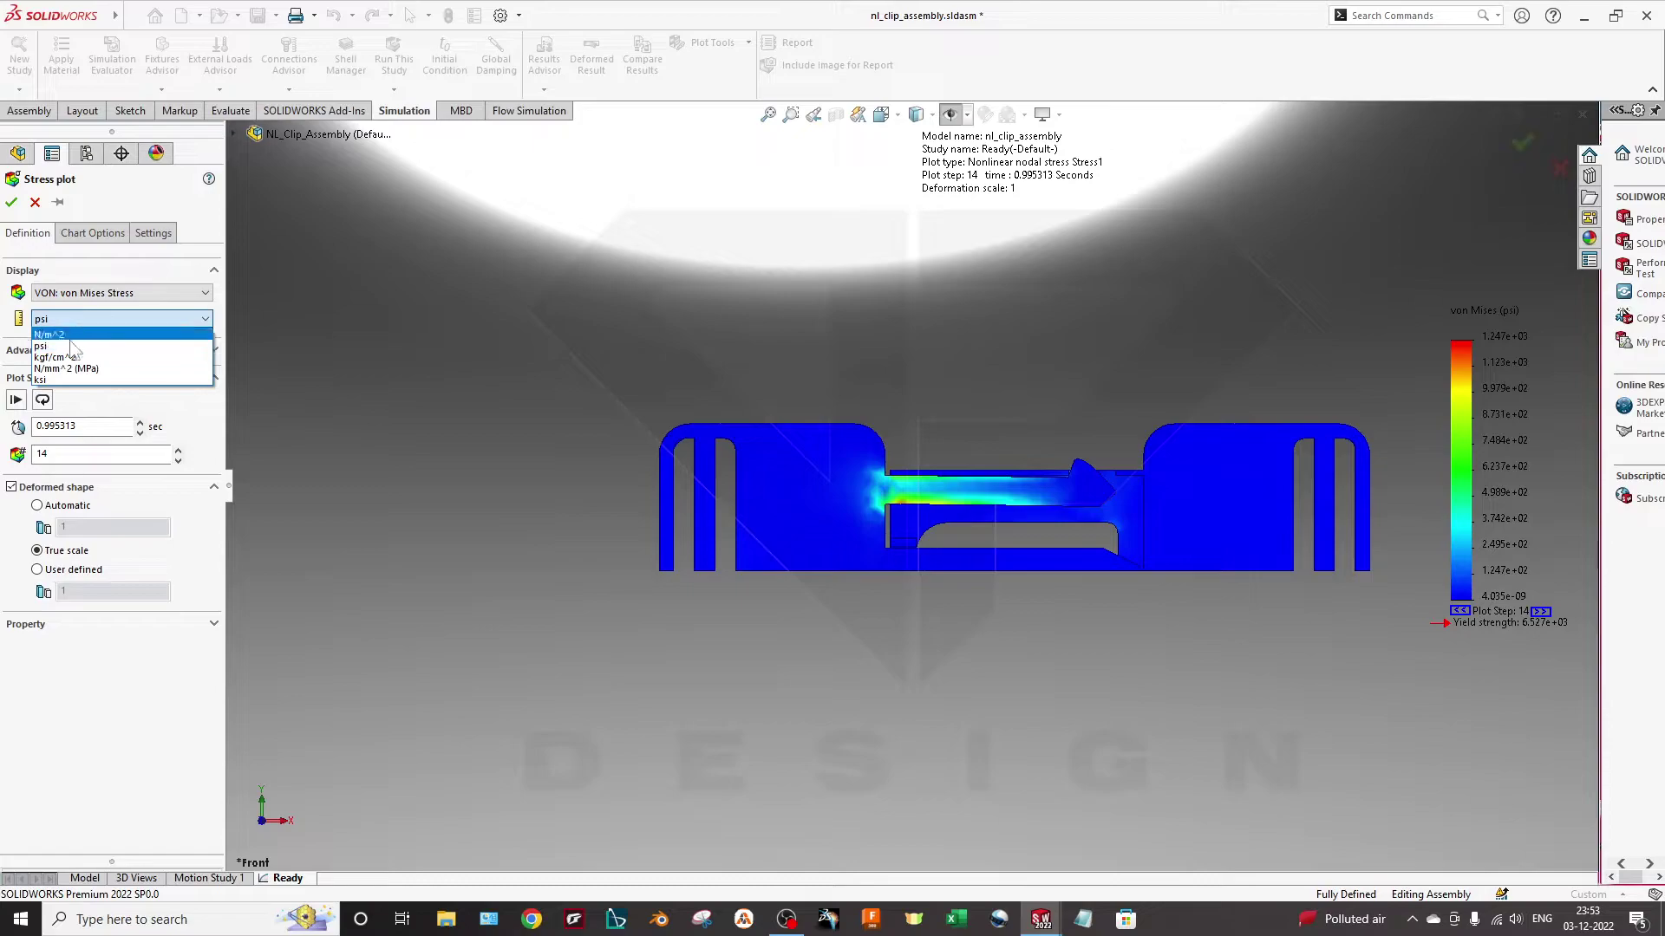
left_click(49, 335)
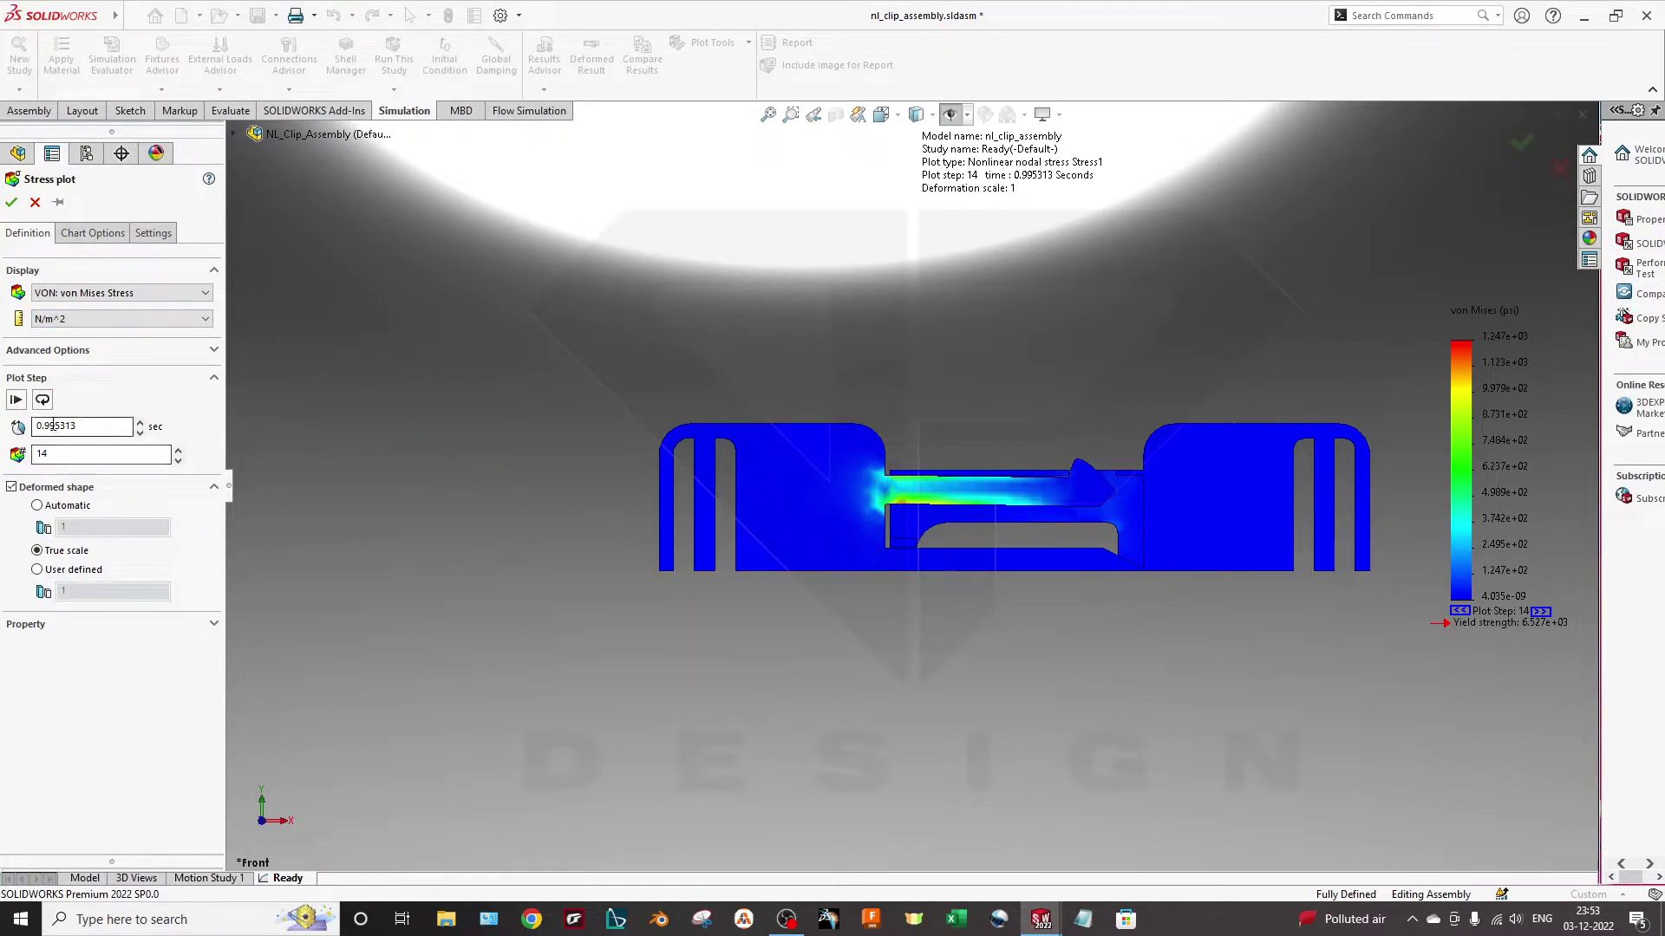
left_click(138, 434)
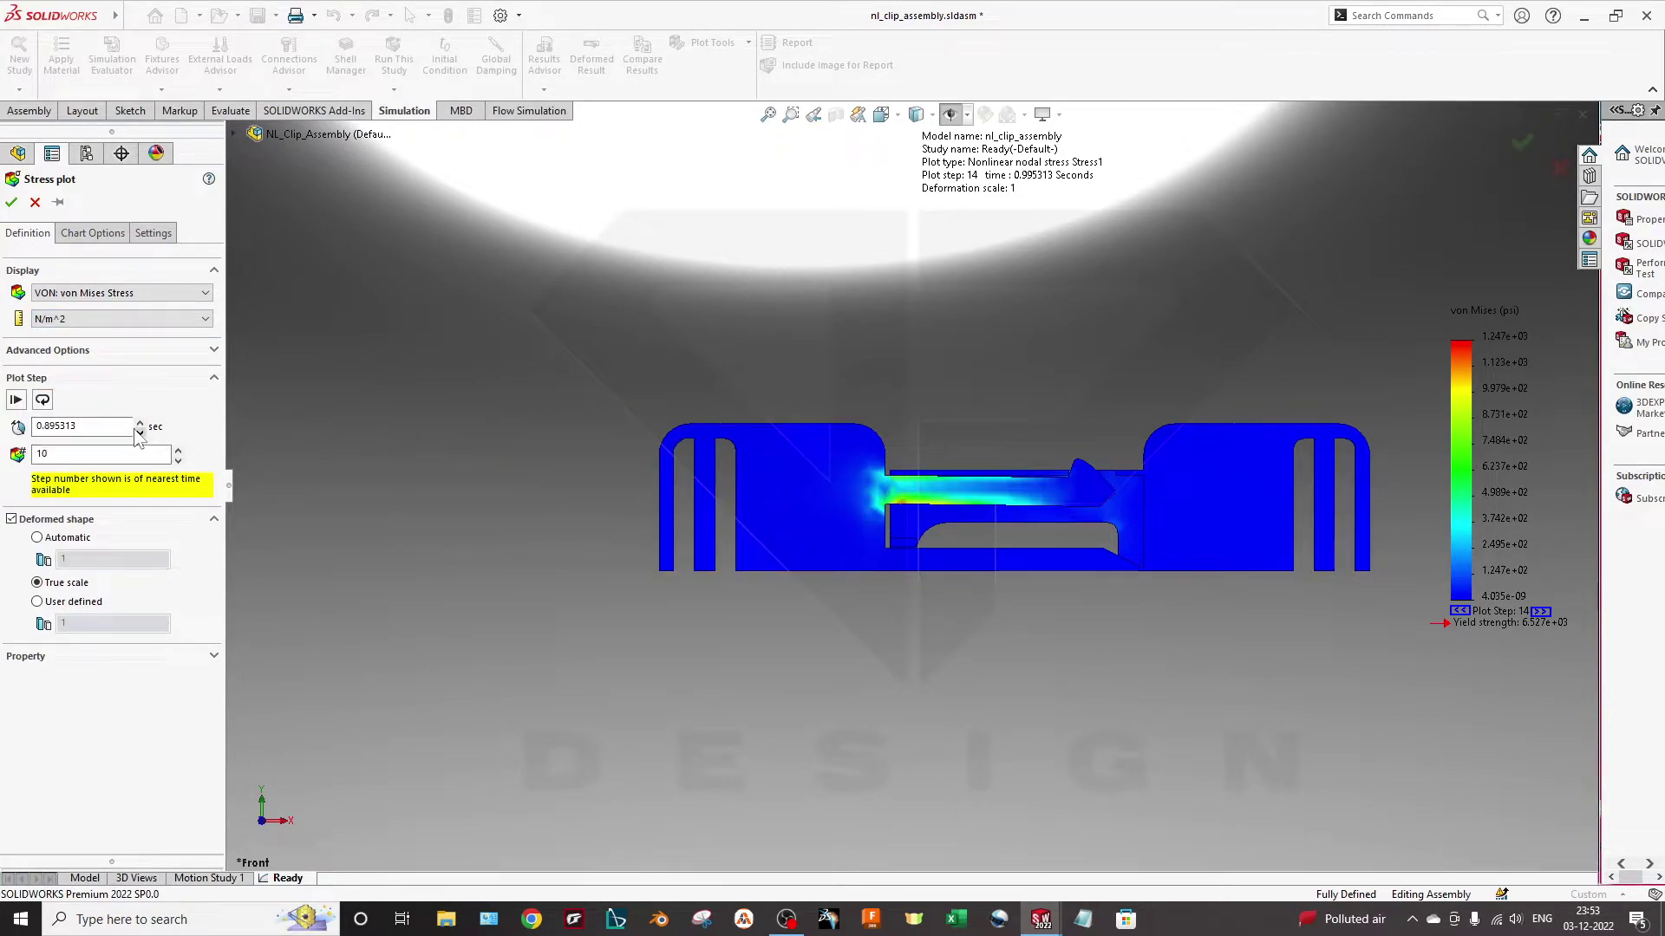
left_click(11, 202)
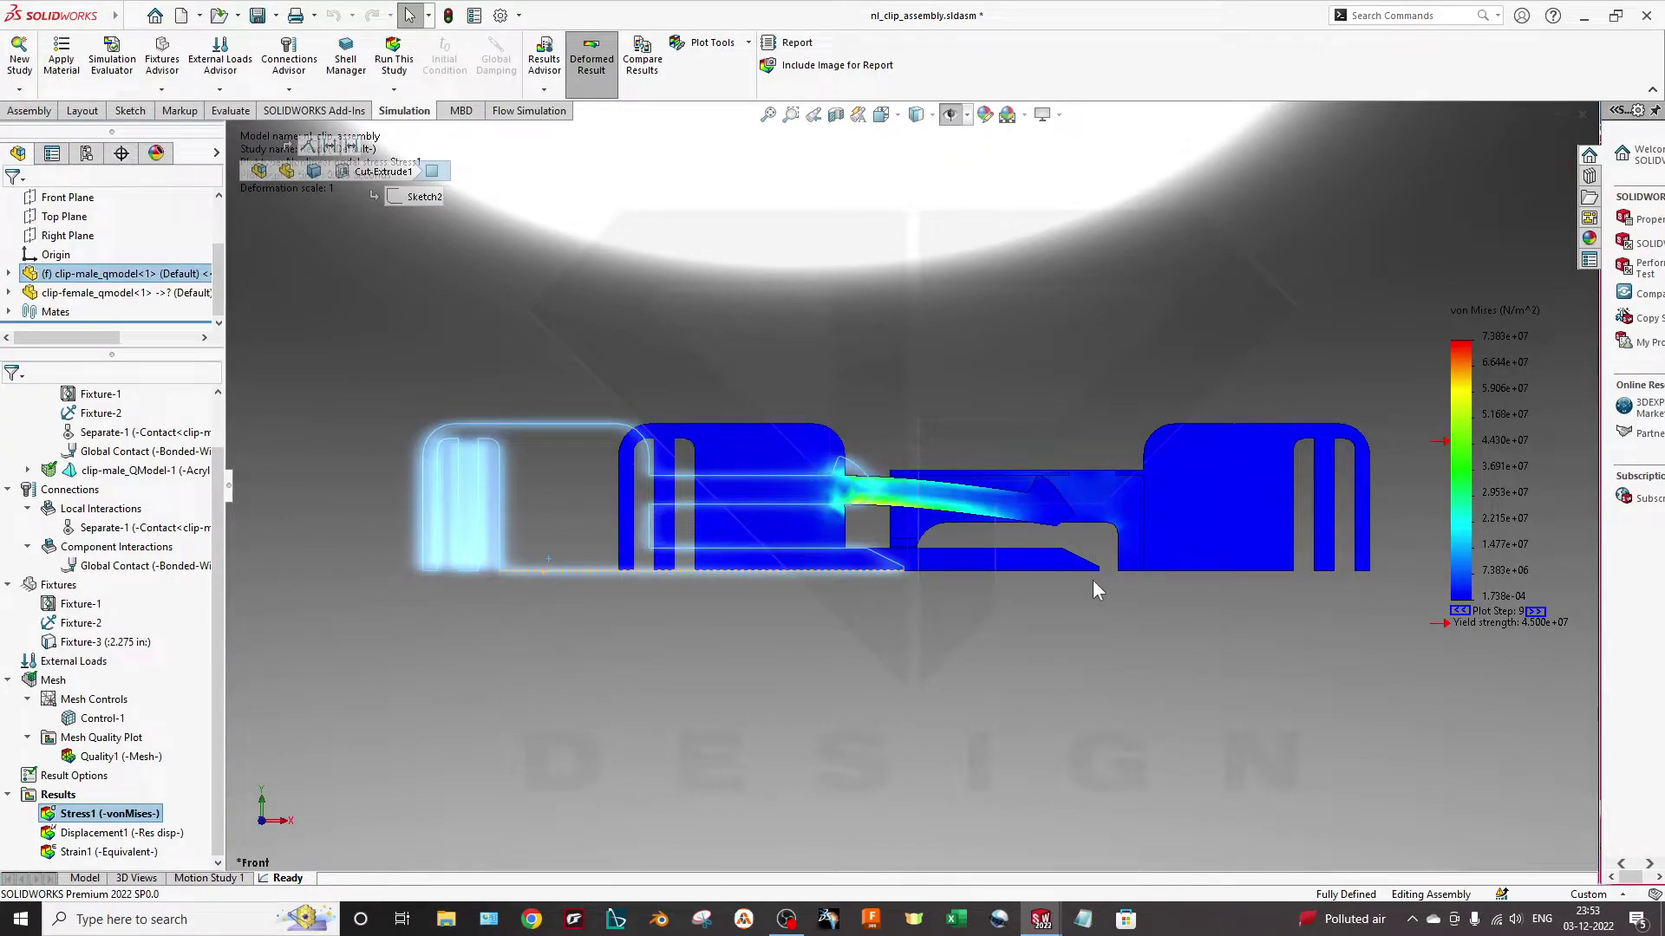
Animate the von Mises stress results twice, then show the Displacement1 plot in mm
left_click_drag(706, 539, 510, 539)
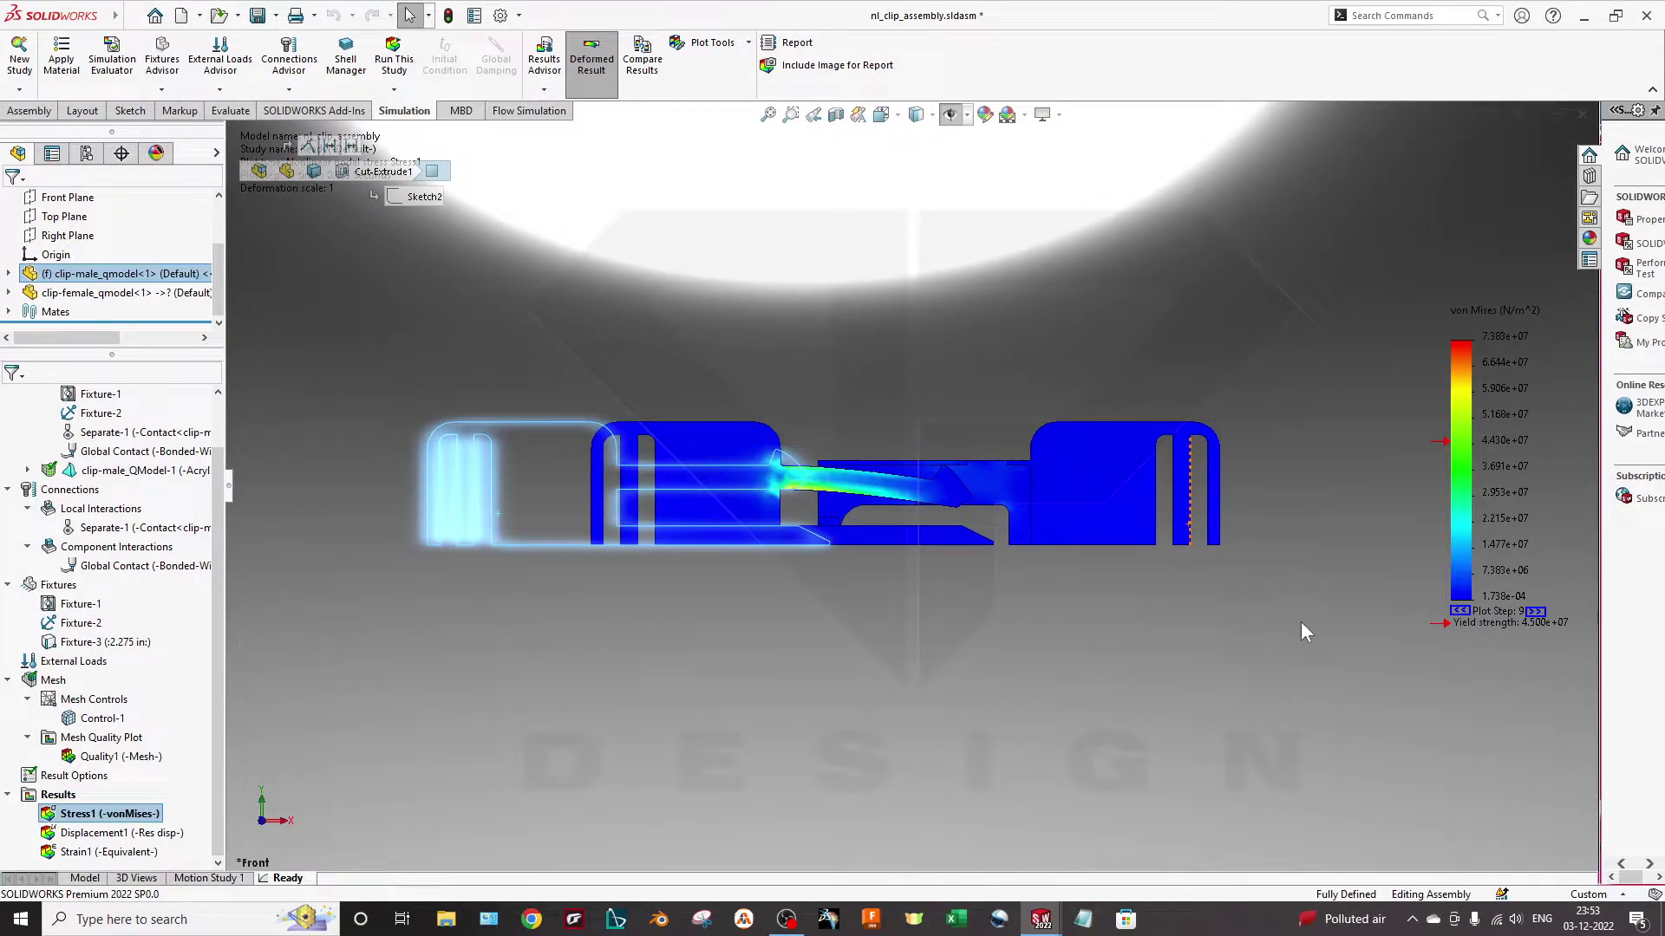
right_click(1458, 488)
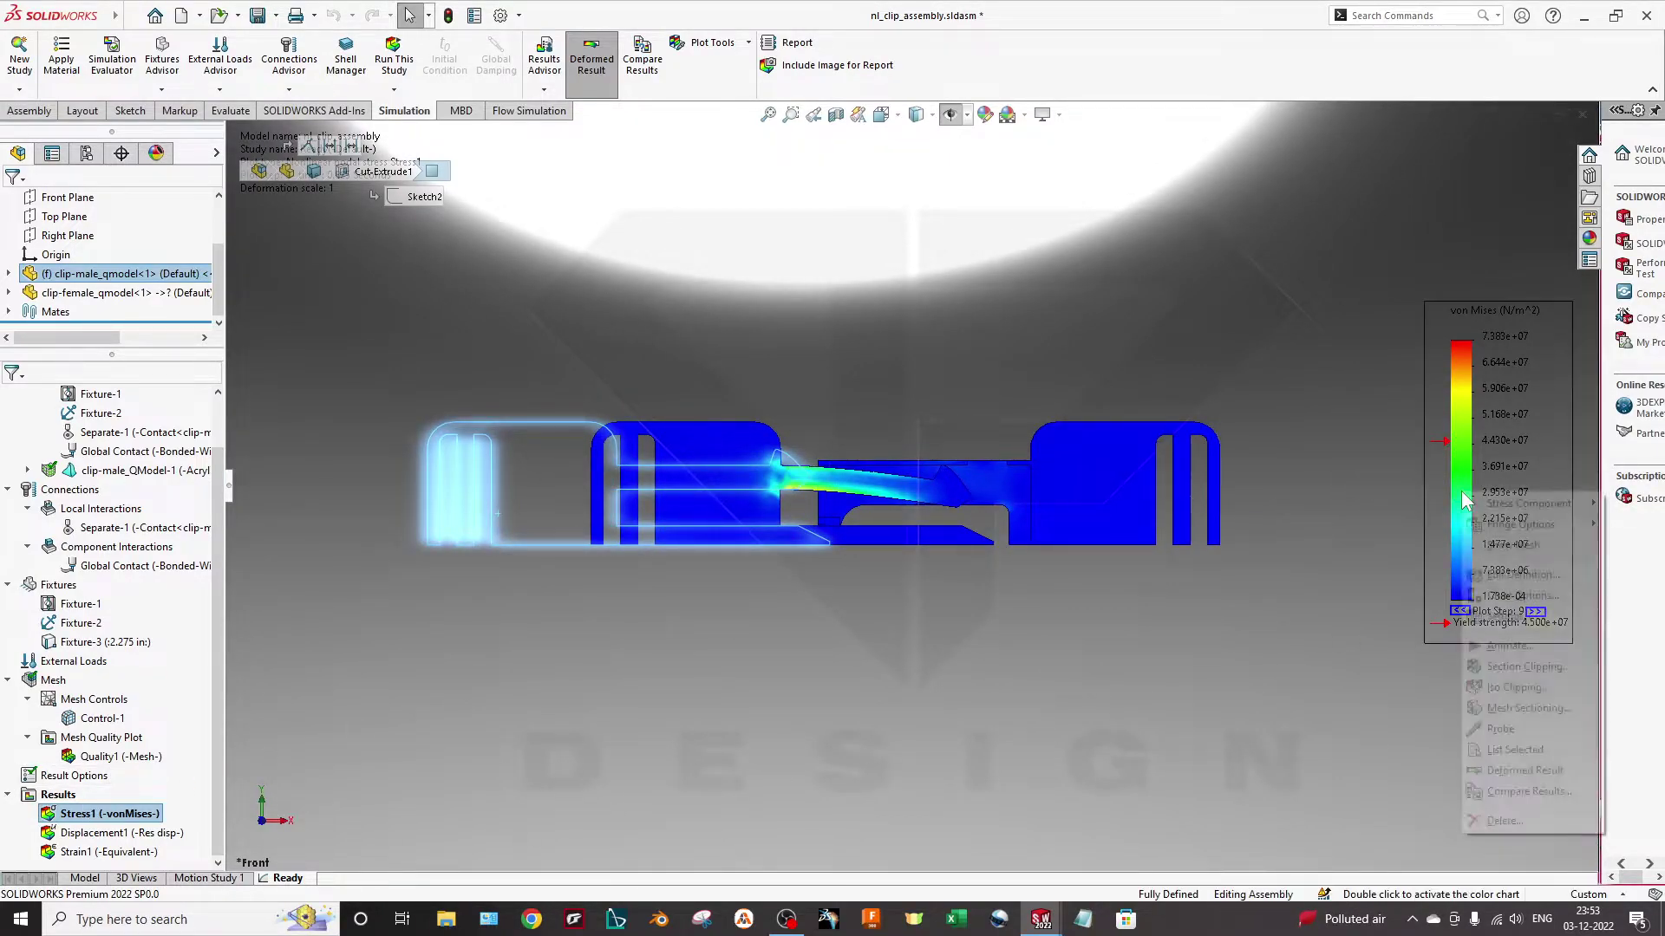
left_click(1479, 729)
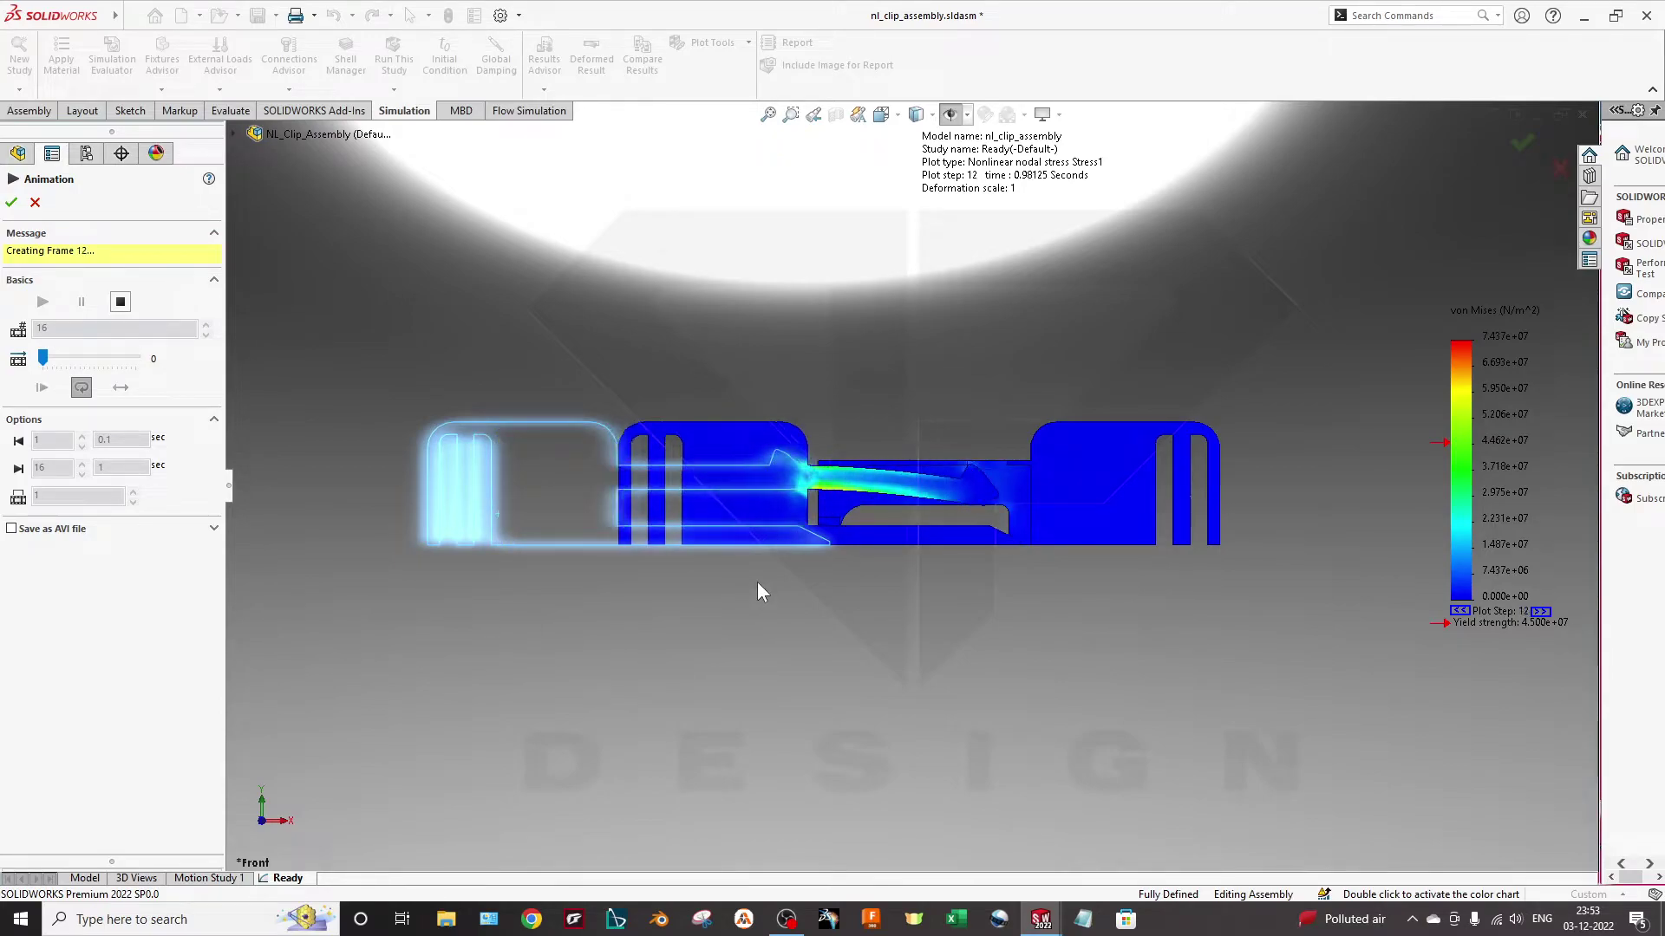
left_click(11, 202)
right_click(1488, 562)
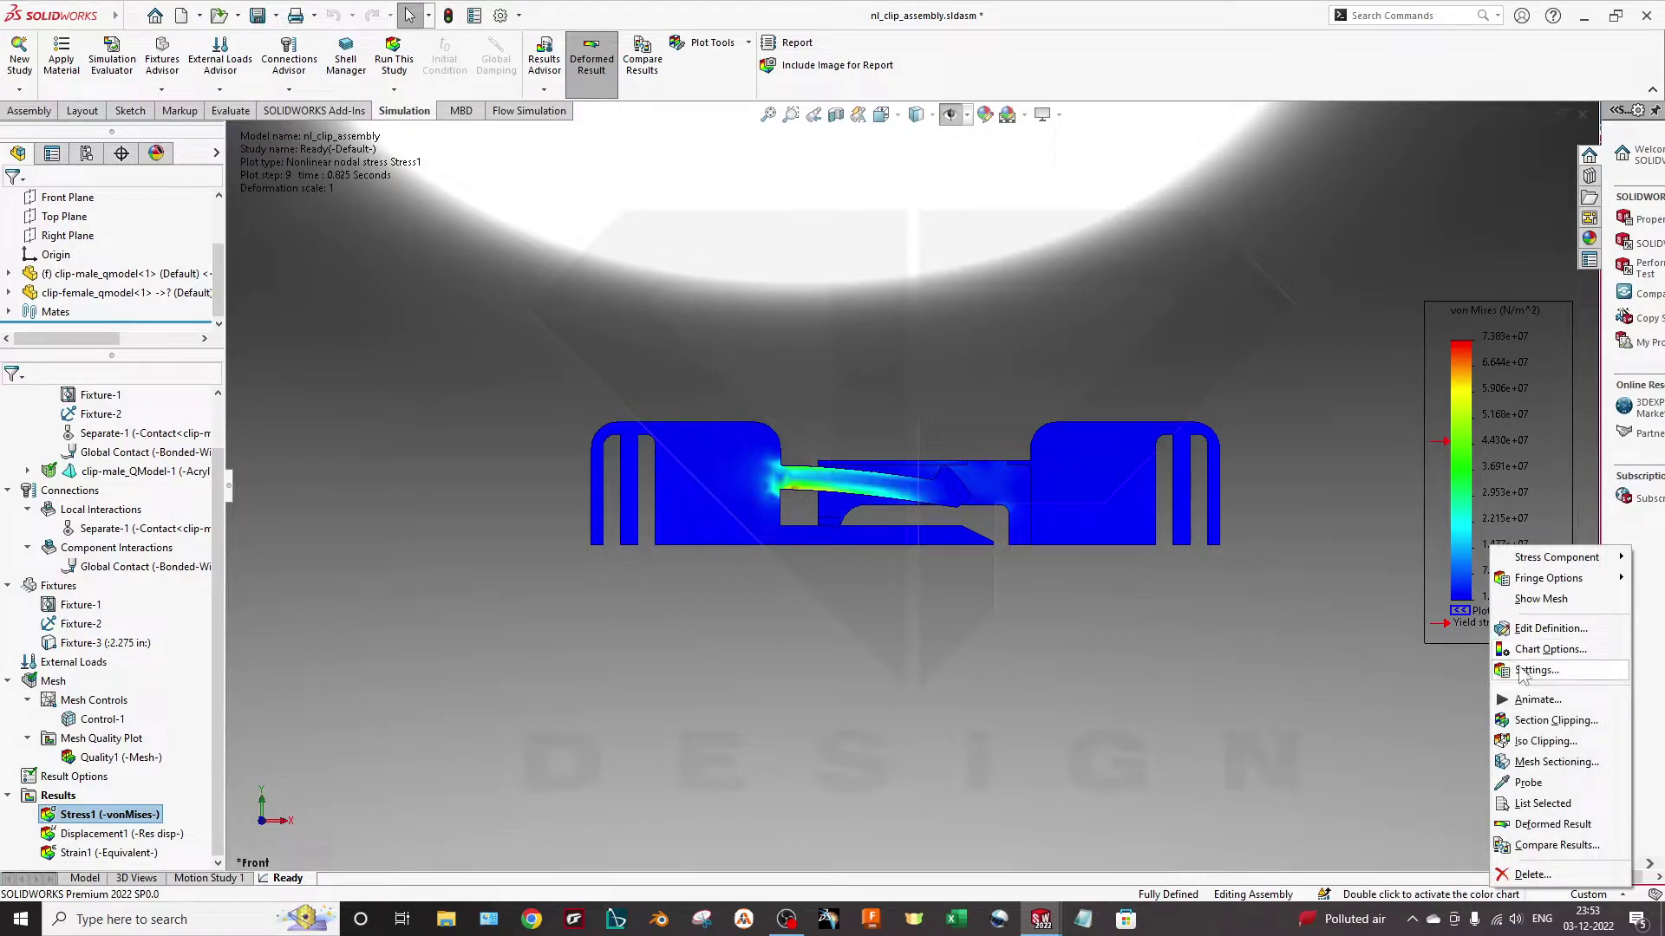
left_click(1537, 700)
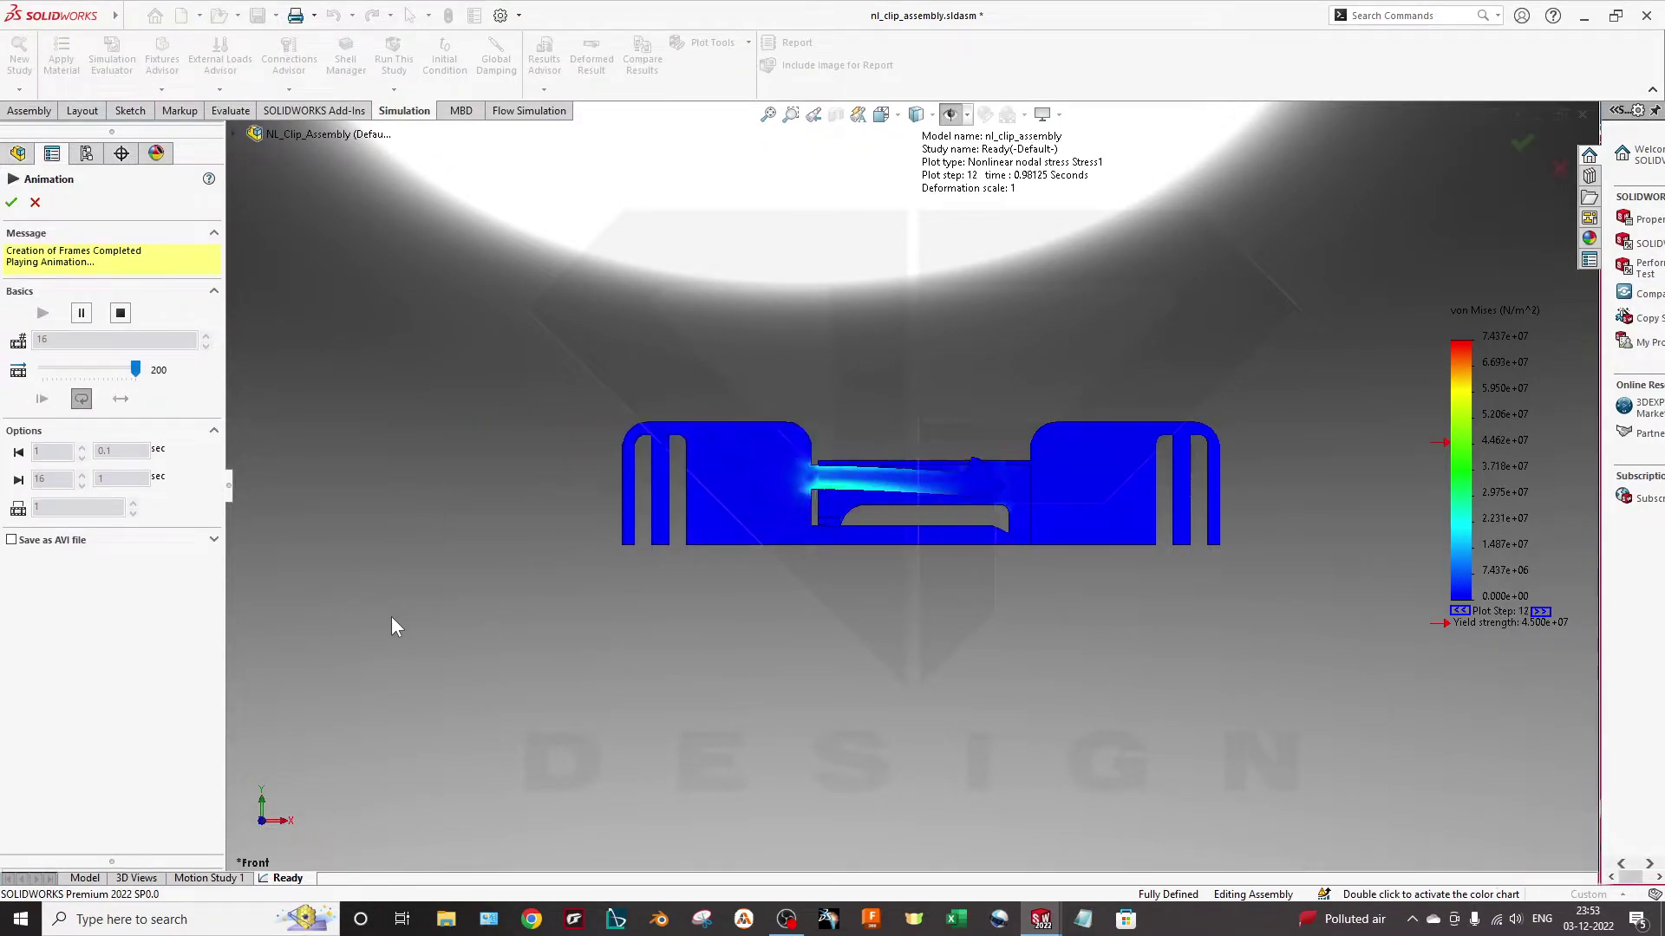
left_click(34, 203)
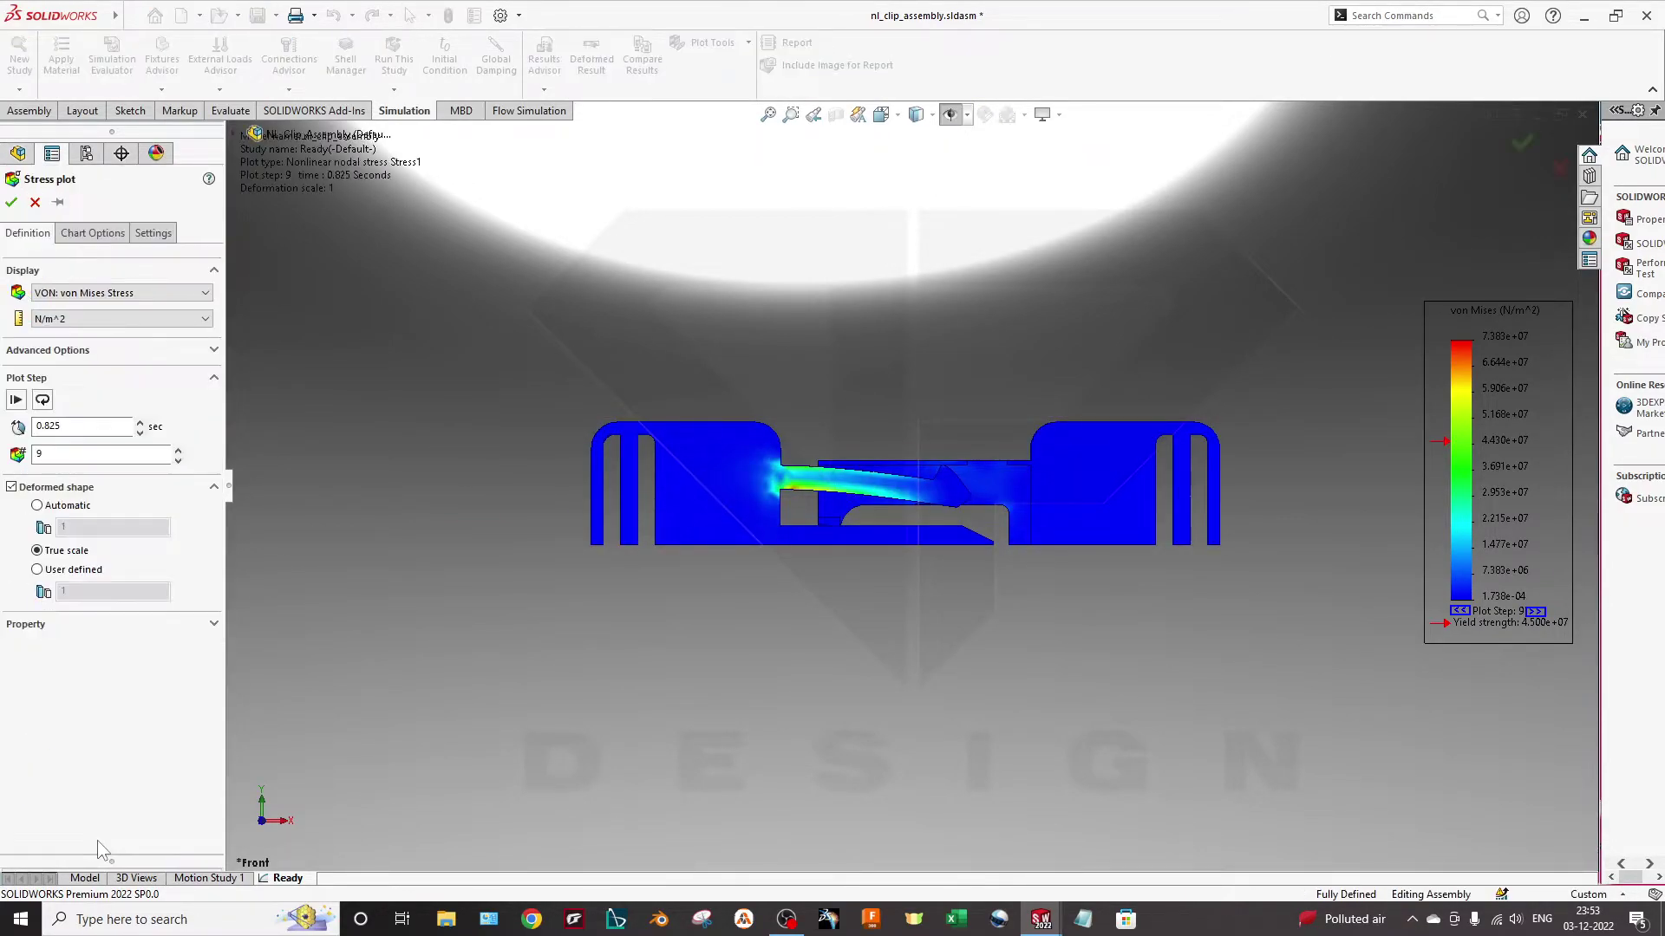
double_click(86, 835)
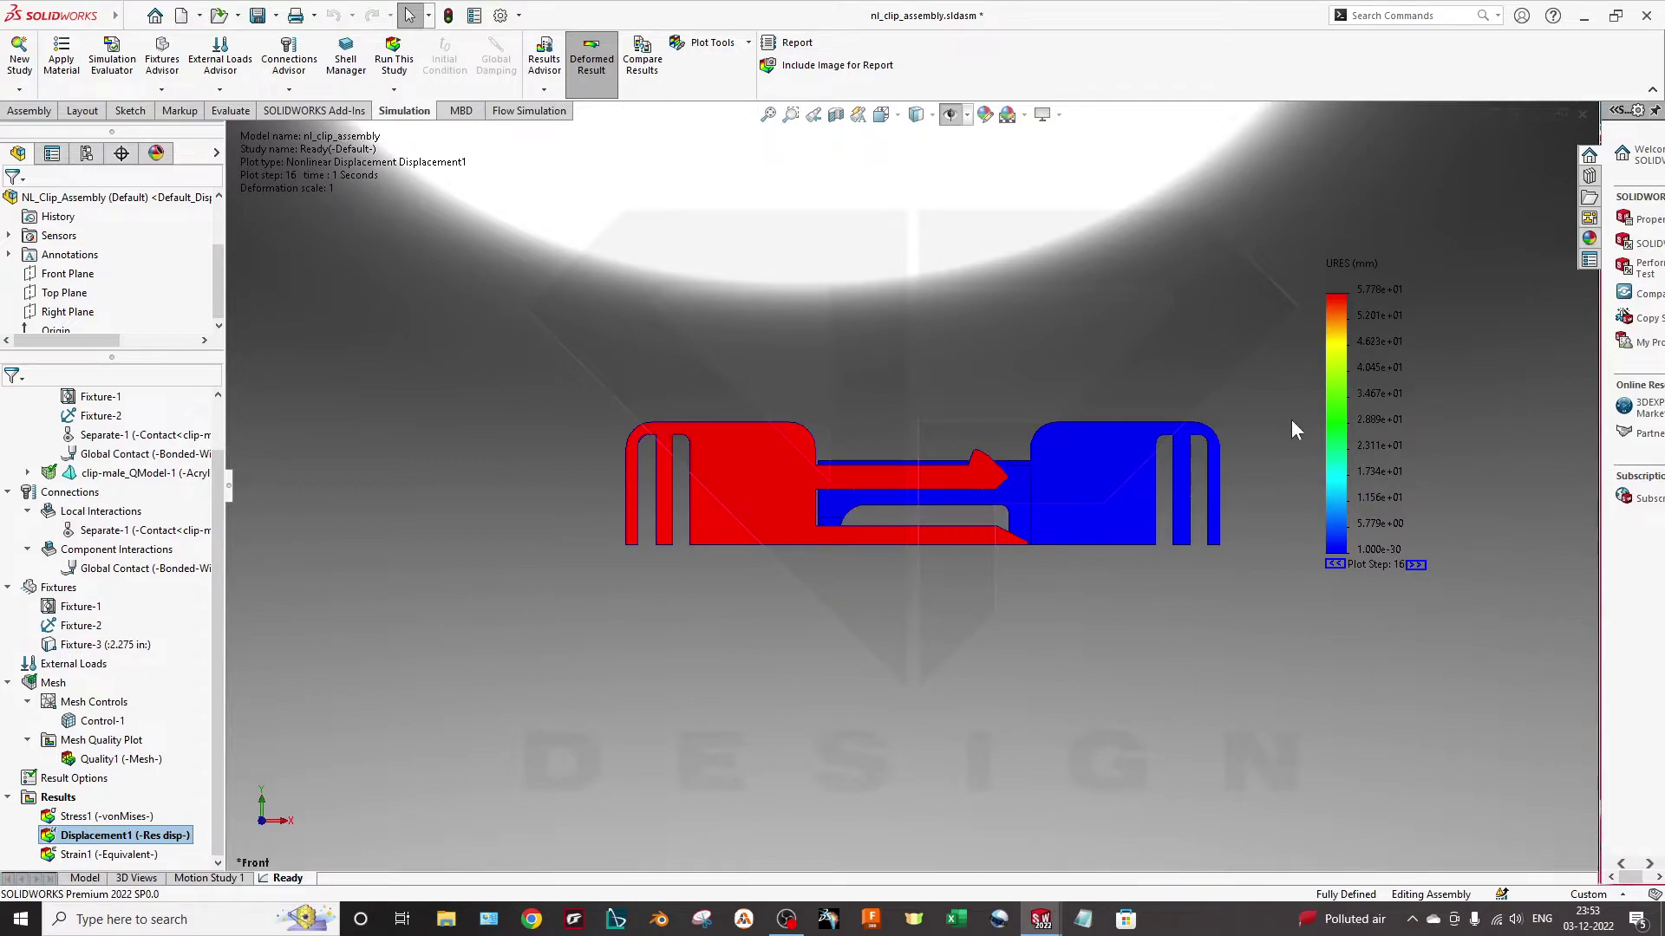
Animate the displacement results, view the Strain1 plot, then return to Stress1 at step 9
right_click(1331, 441)
left_click(1375, 590)
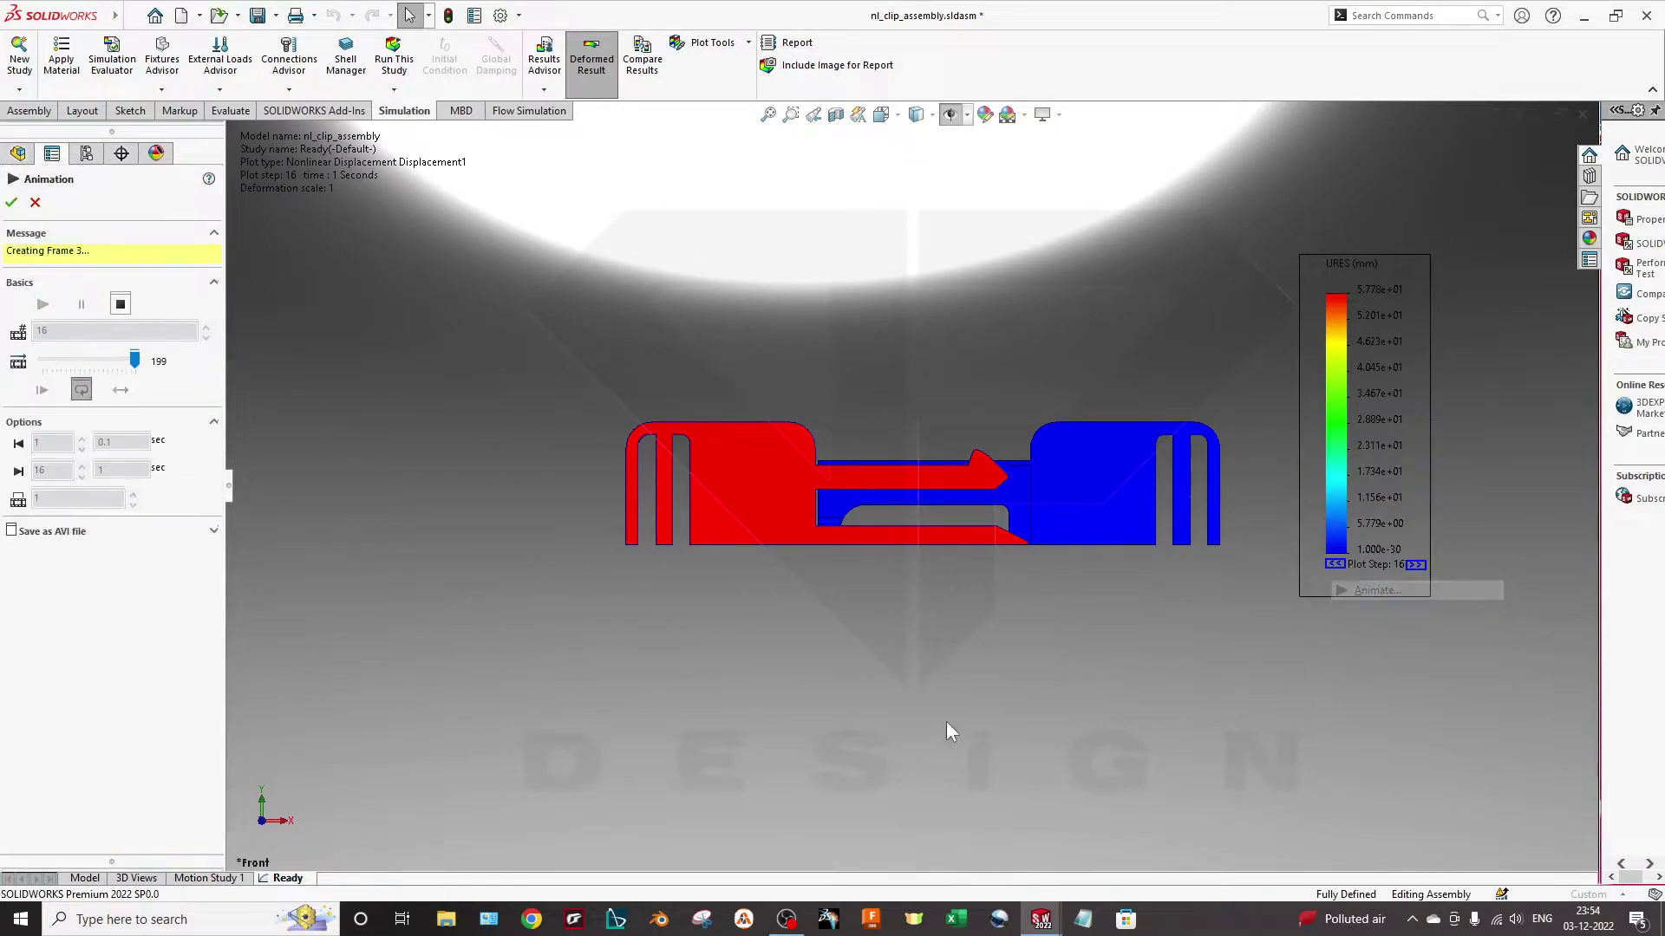
left_click(887, 726)
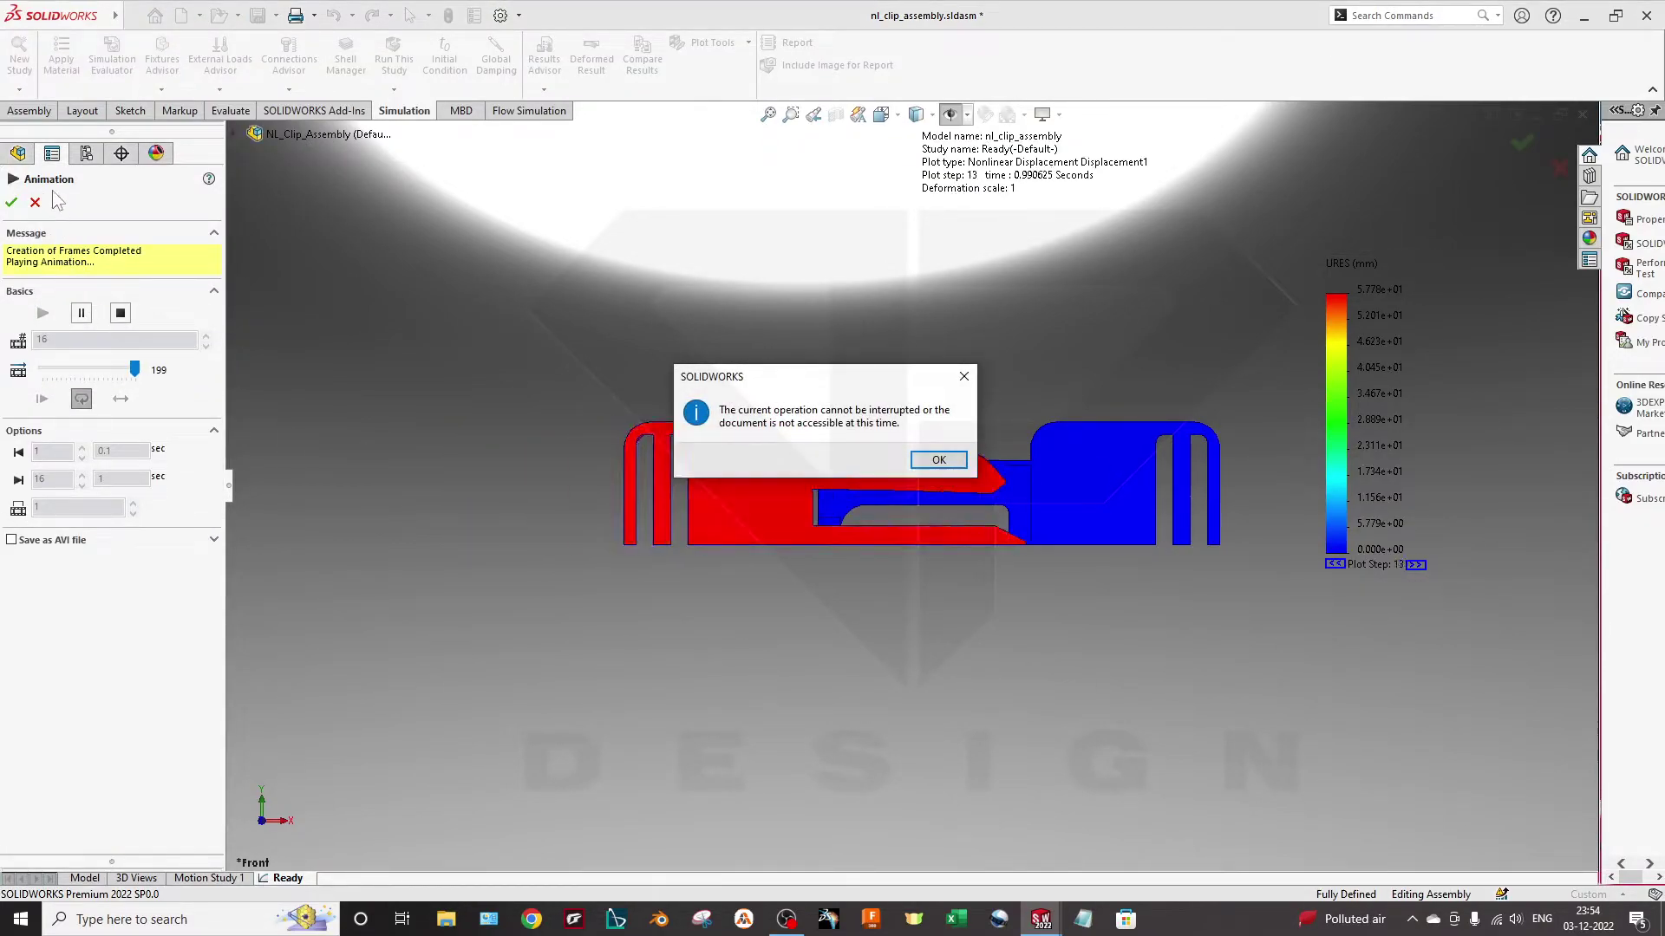
key("Return")
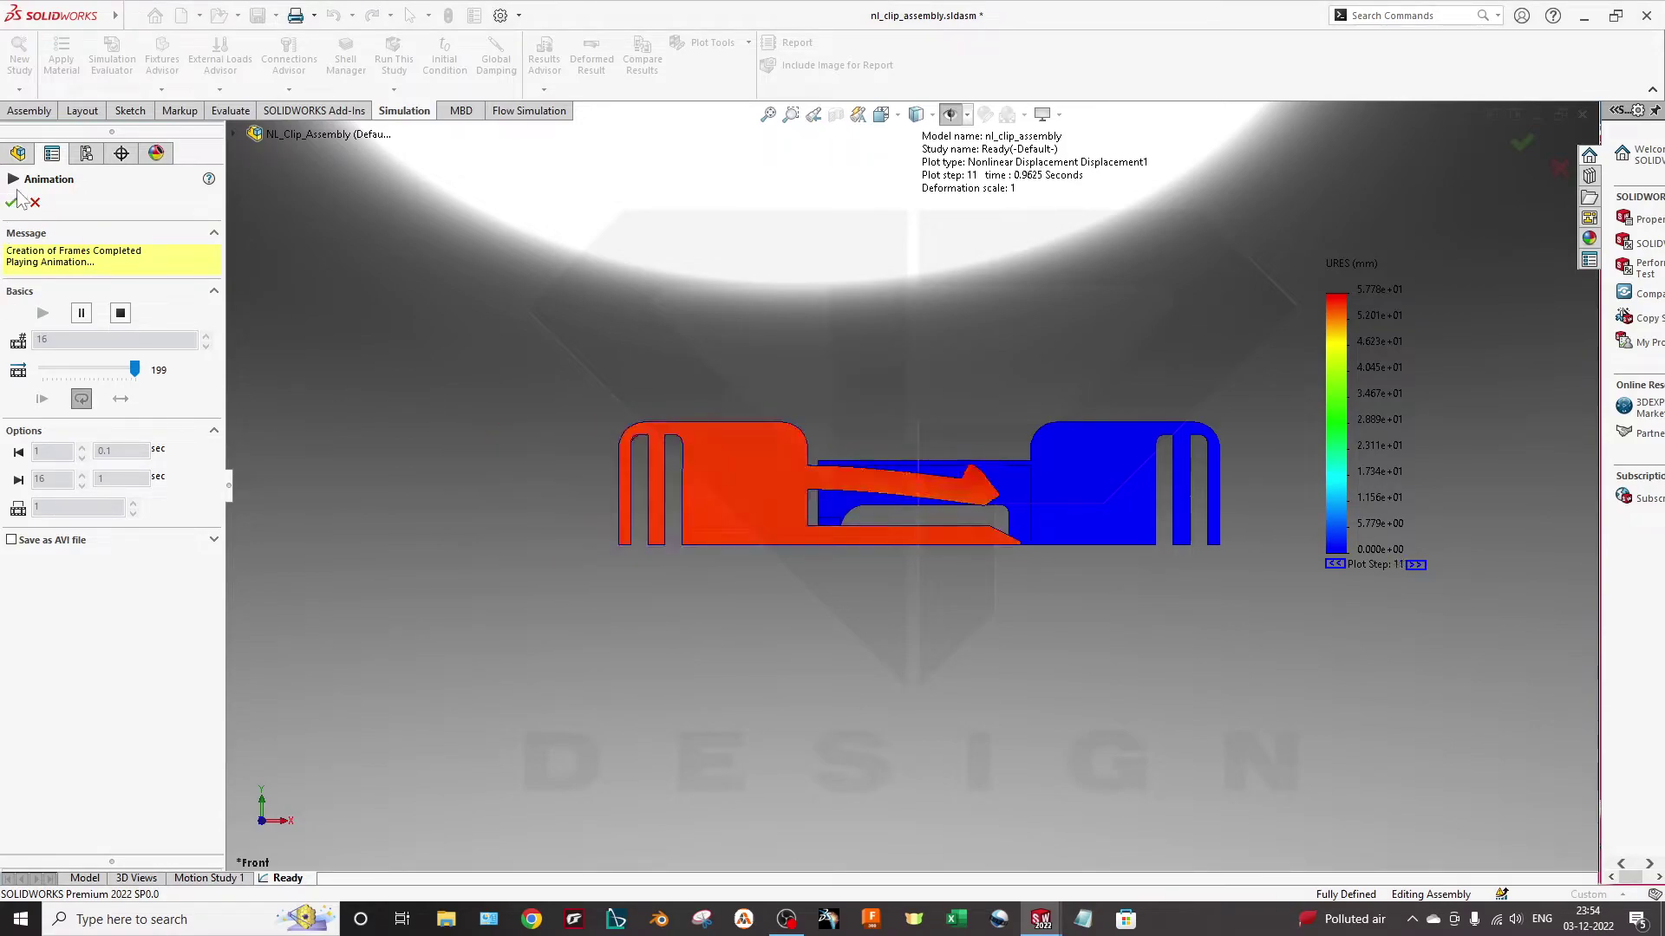
left_click(13, 201)
double_click(132, 854)
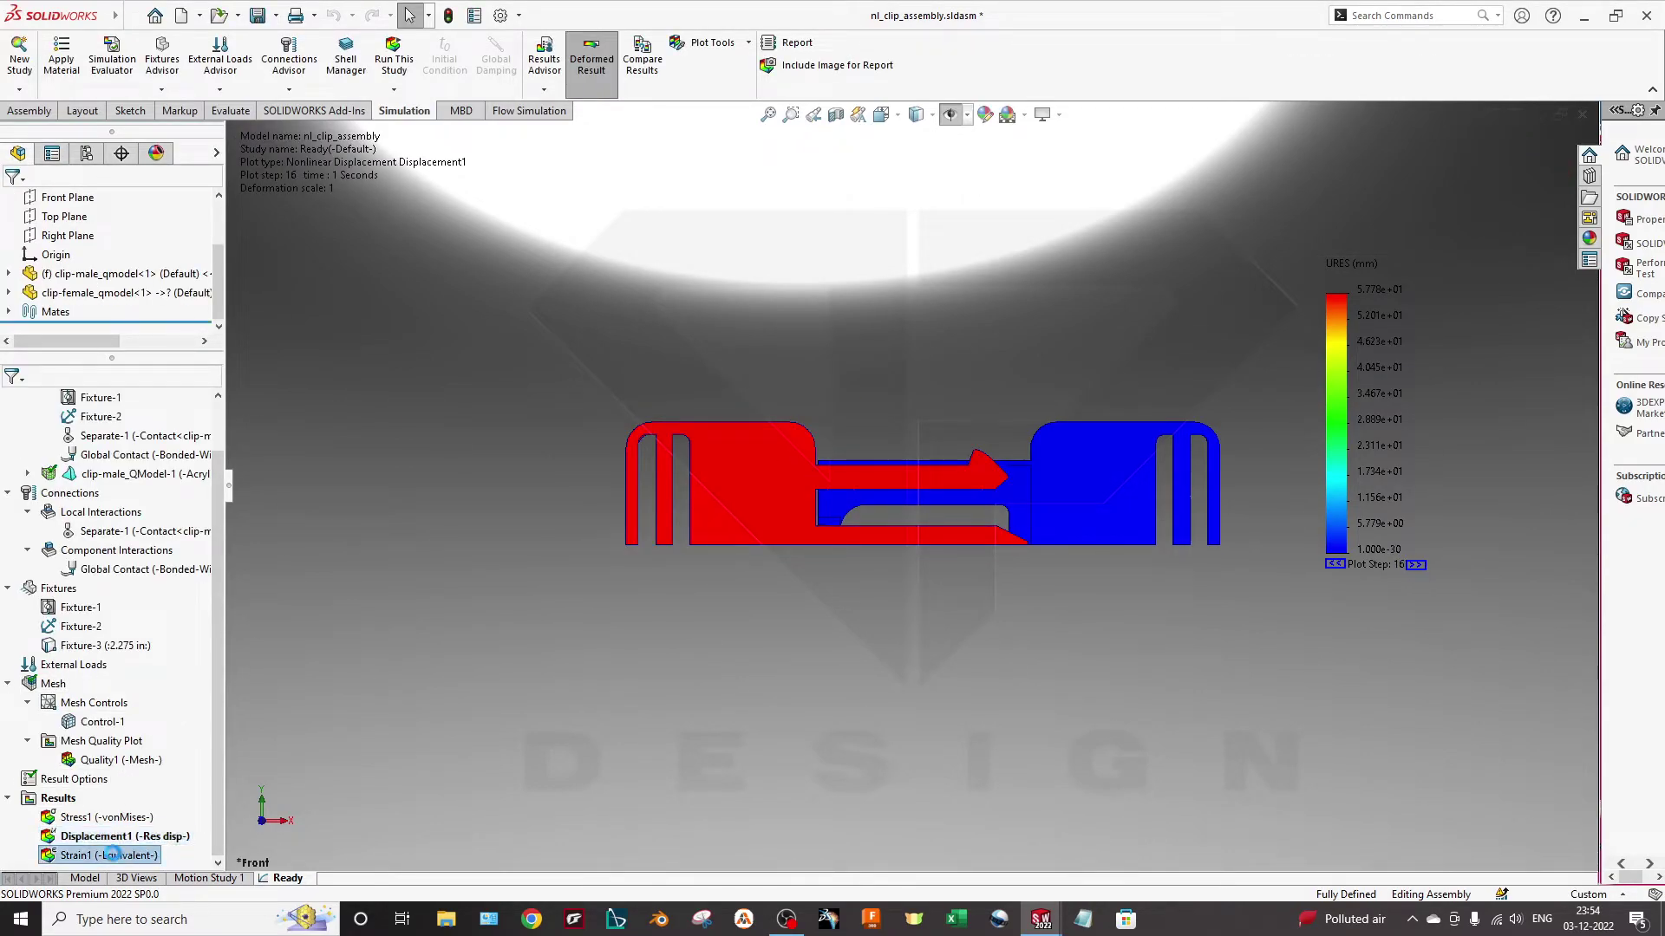
double_click(90, 818)
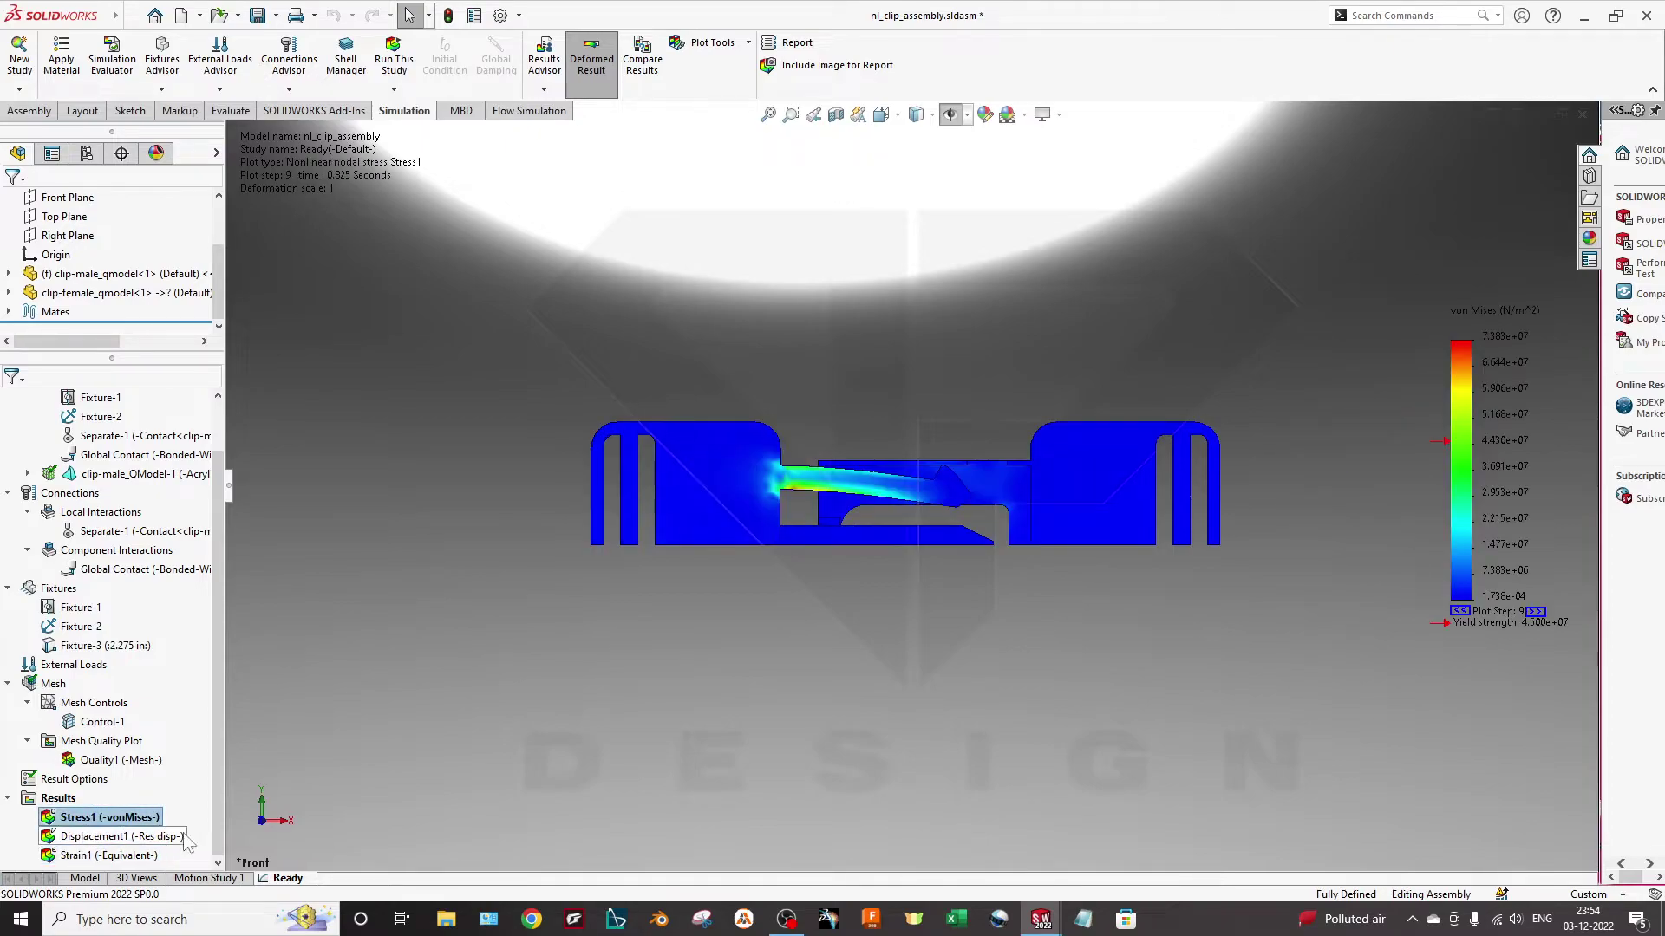
Apply Iso Clipping to Stress1 and orbit to inspect the isolated high-stress region
right_click(90, 824)
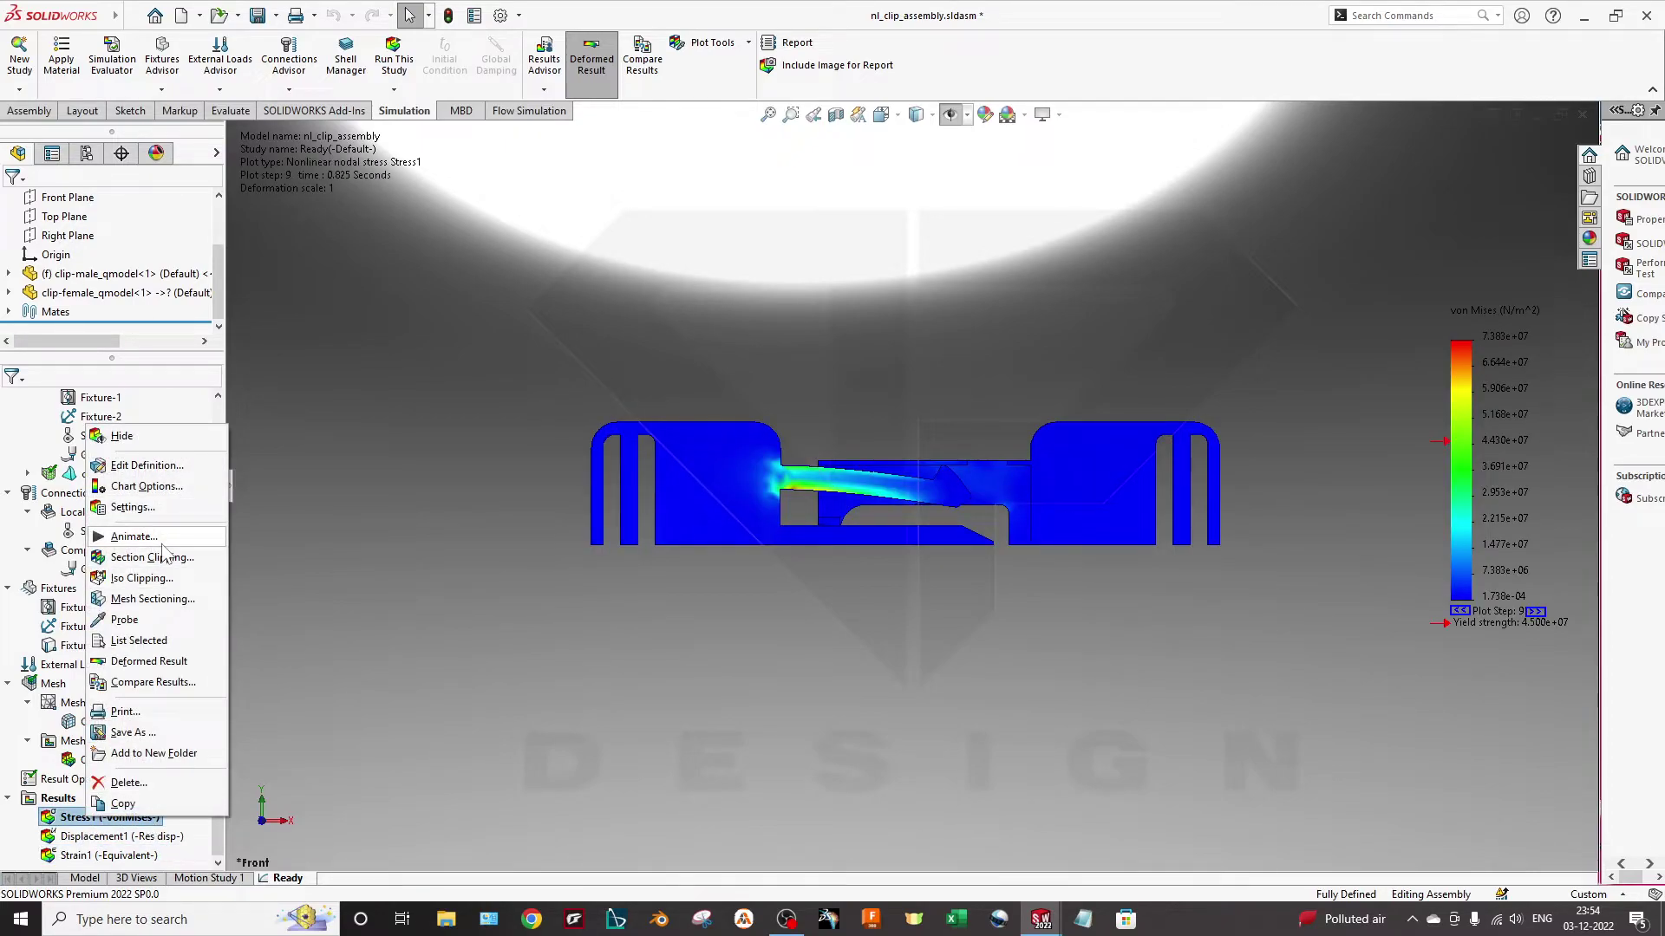
left_click(164, 579)
scroll(780, 532, "down", 5)
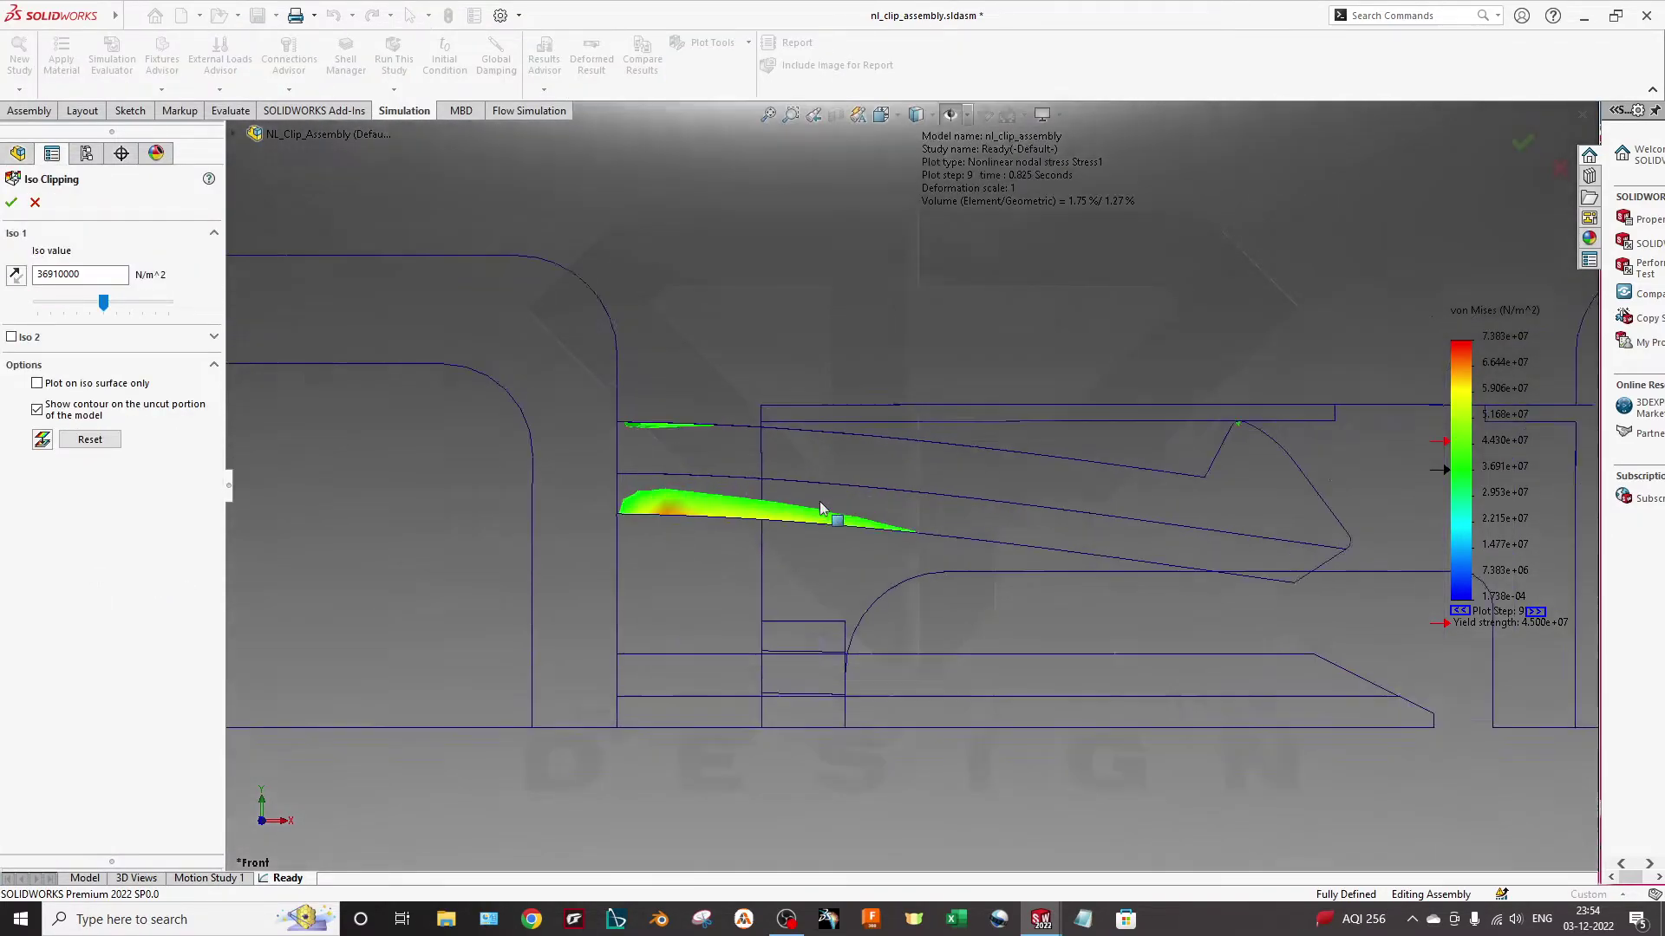
scroll(674, 509, "down", 3)
scroll(675, 509, "down", 1)
scroll(674, 510, "down", 4)
scroll(725, 611, "up", 3)
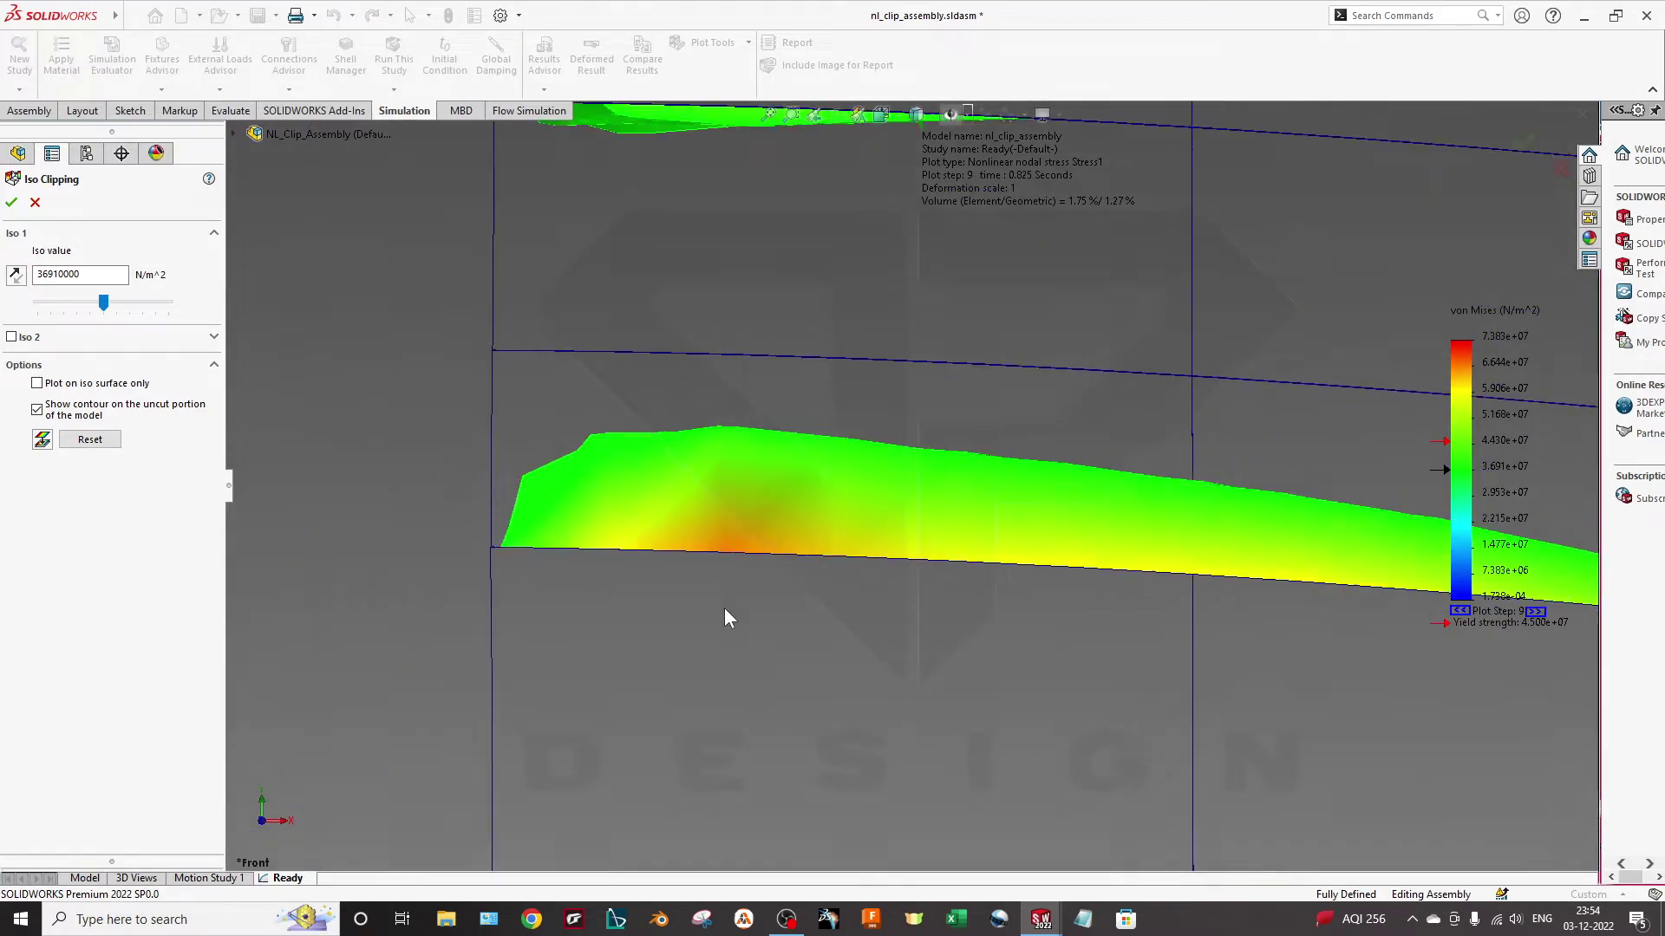
scroll(769, 607, "up", 1)
scroll(767, 607, "up", 5)
scroll(834, 520, "down", 3)
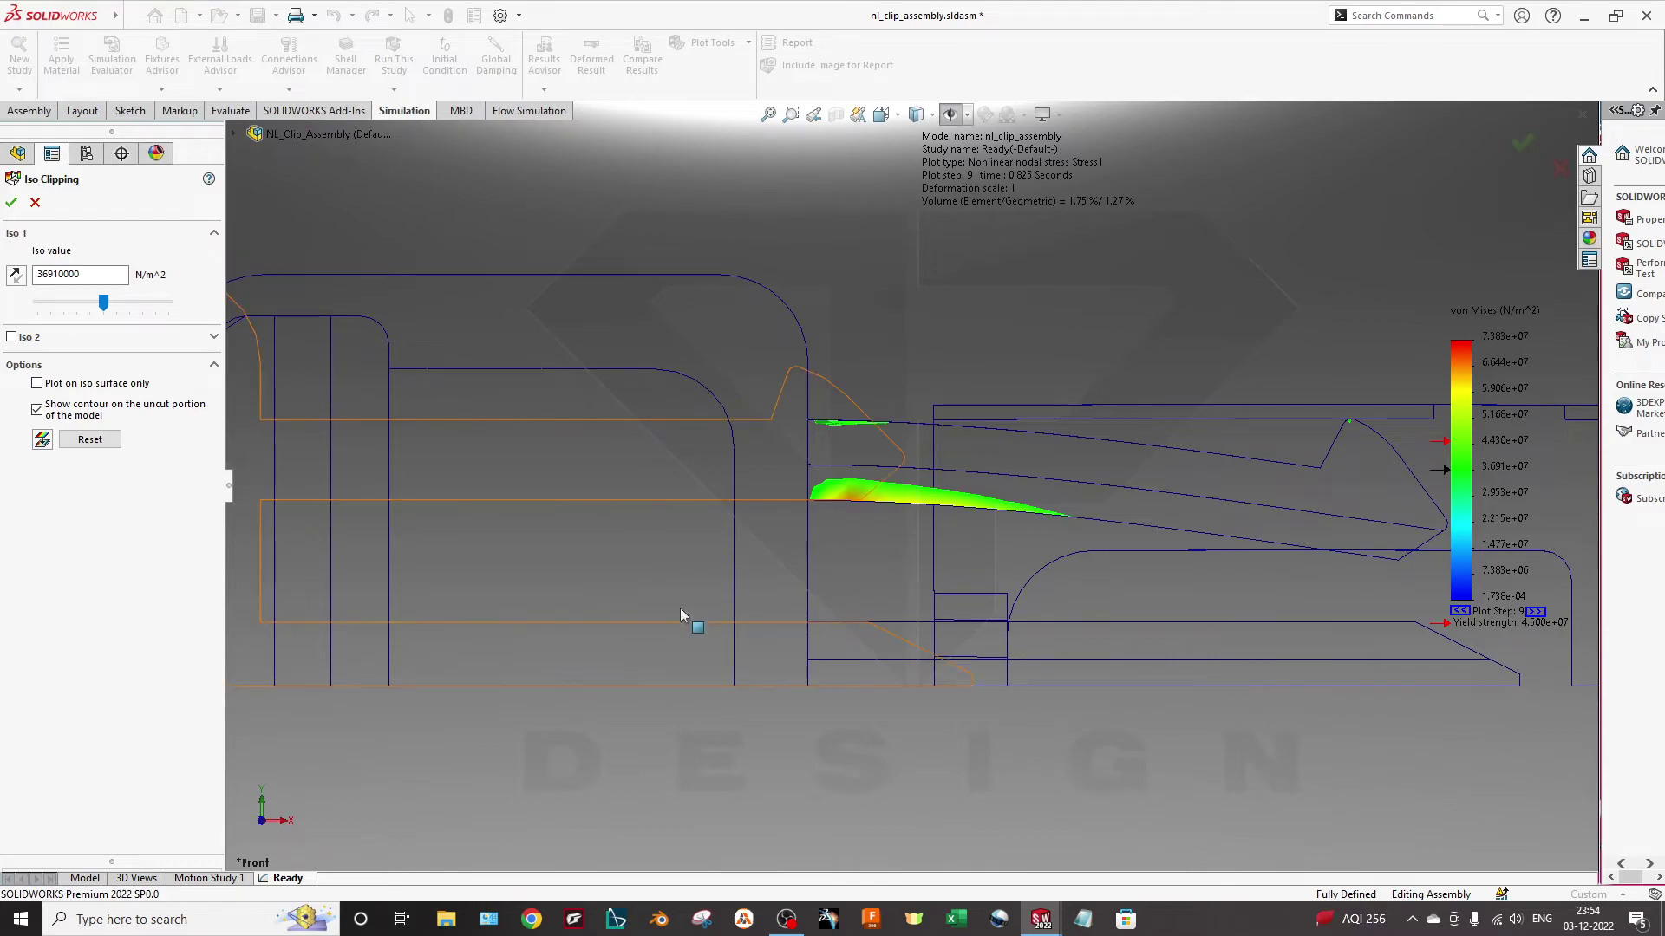
scroll(948, 661, "up", 3)
mouse_move(947, 661)
middle_mouse_down()
mouse_move(803, 691)
mouse_move(813, 703)
middle_mouse_up()
scroll(937, 528, "down", 2)
scroll(897, 468, "down", 2)
scroll(888, 446, "down", 2)
scroll(913, 508, "down", 2)
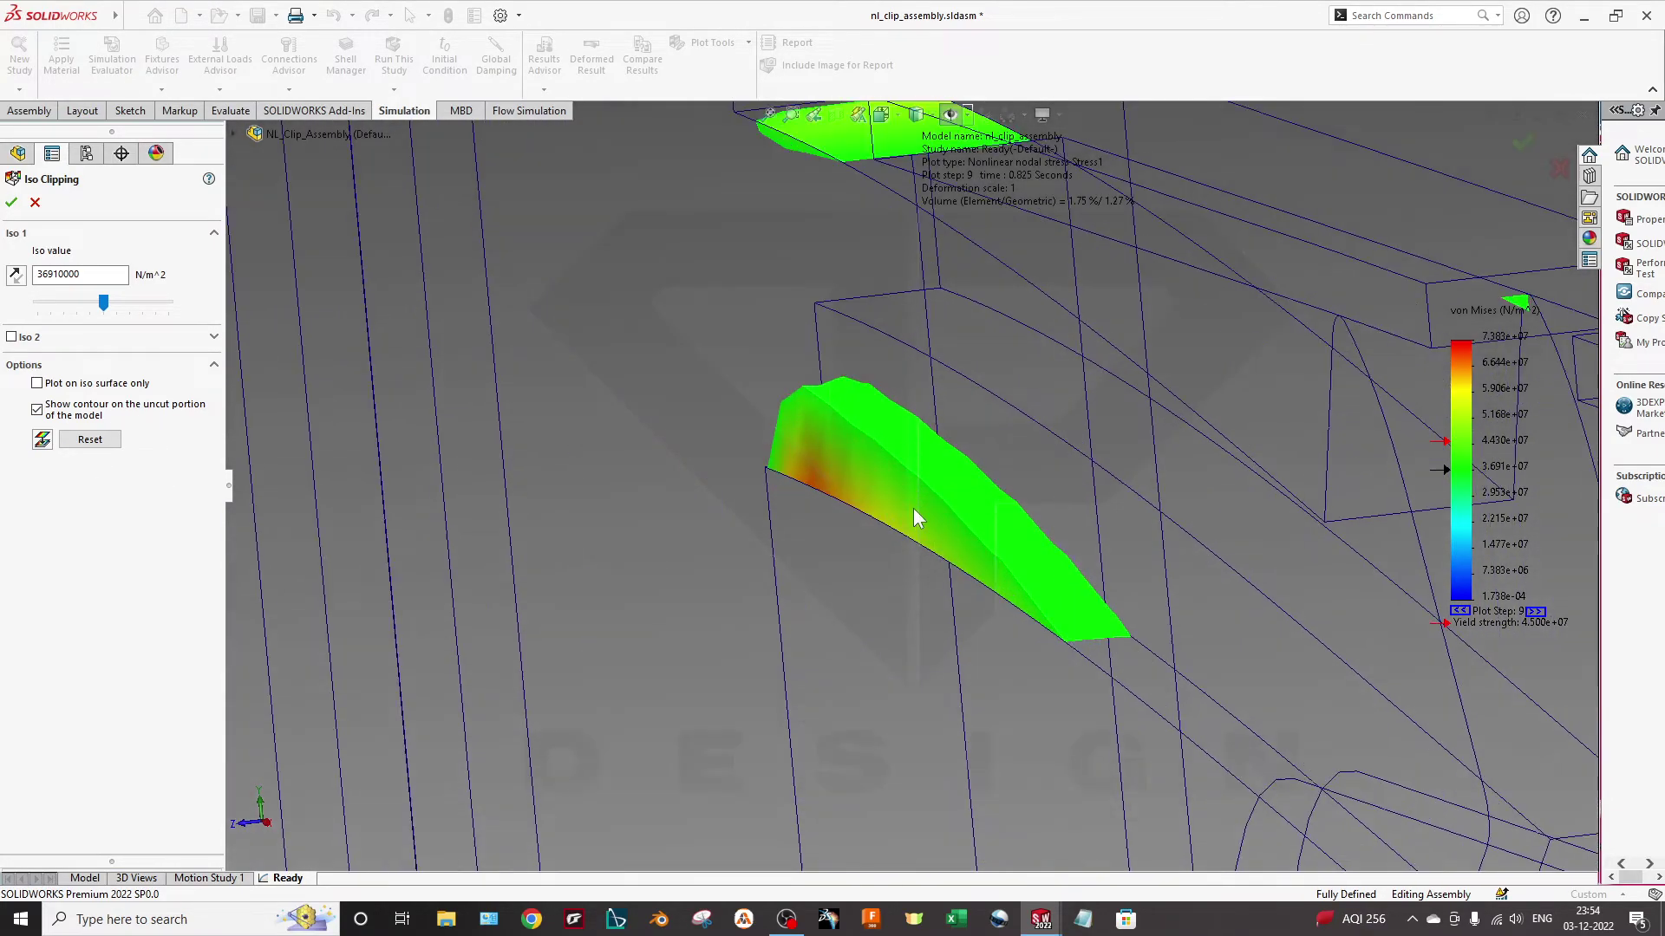
middle_click_drag(736, 513, 781, 521)
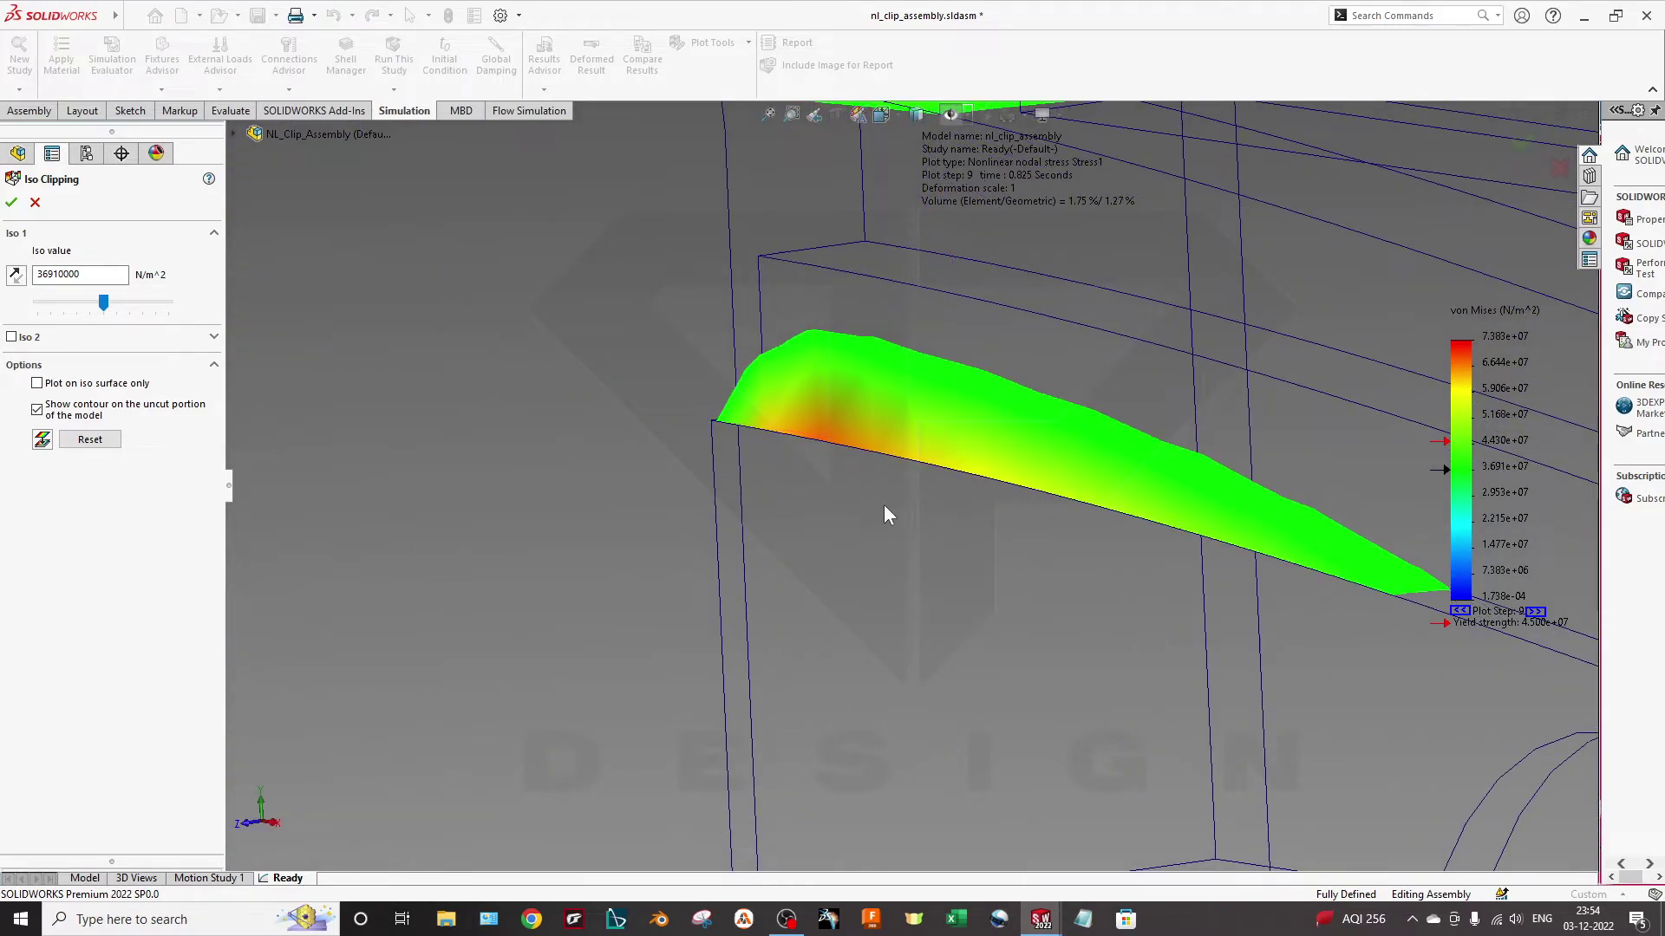
Raise the iso threshold to about 6.05e+07 N/m^2, inspect, then close iso clipping
left_click_drag(102, 302, 143, 303)
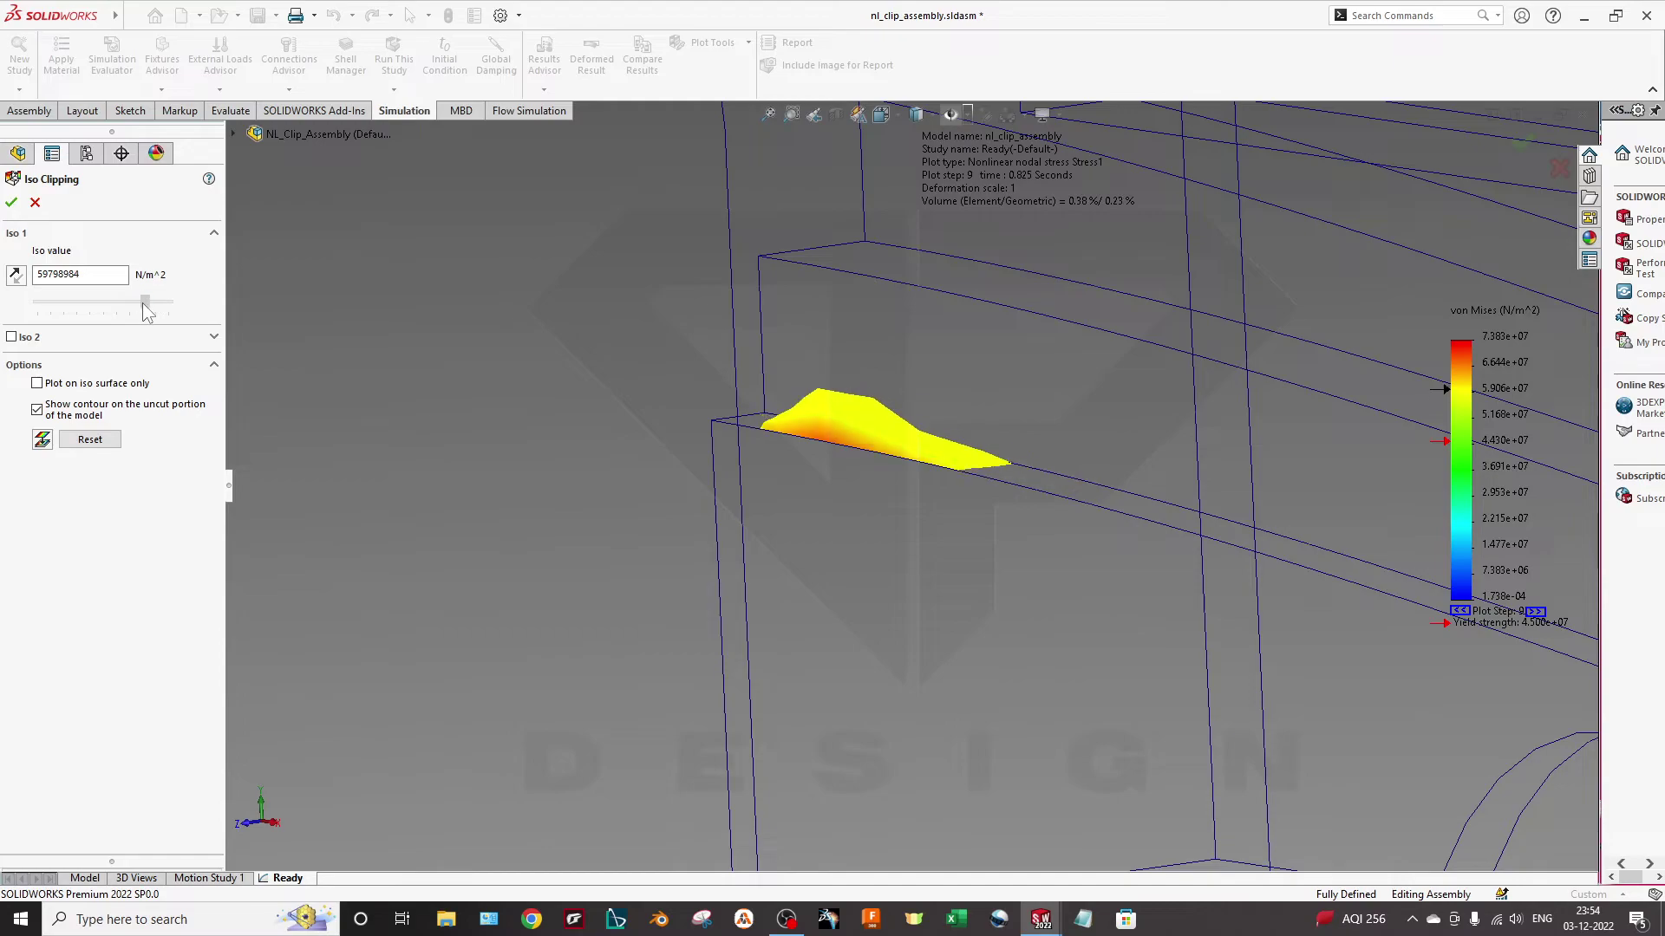
key("ctrl+1")
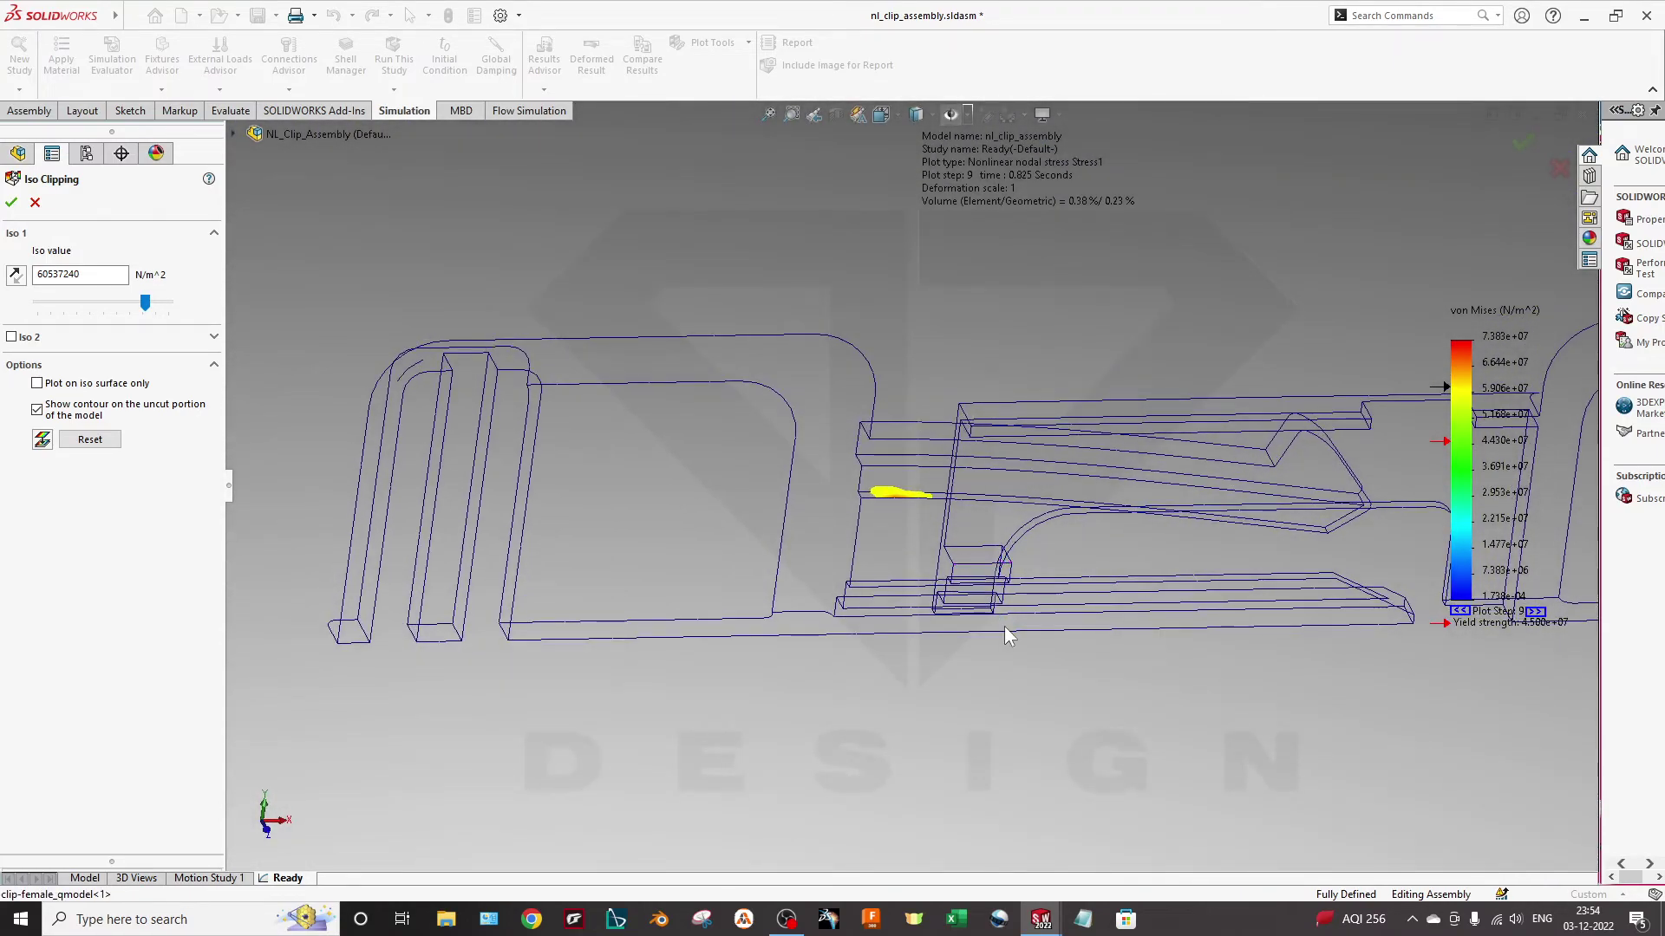
middle_click_drag(1005, 628, 495, 614)
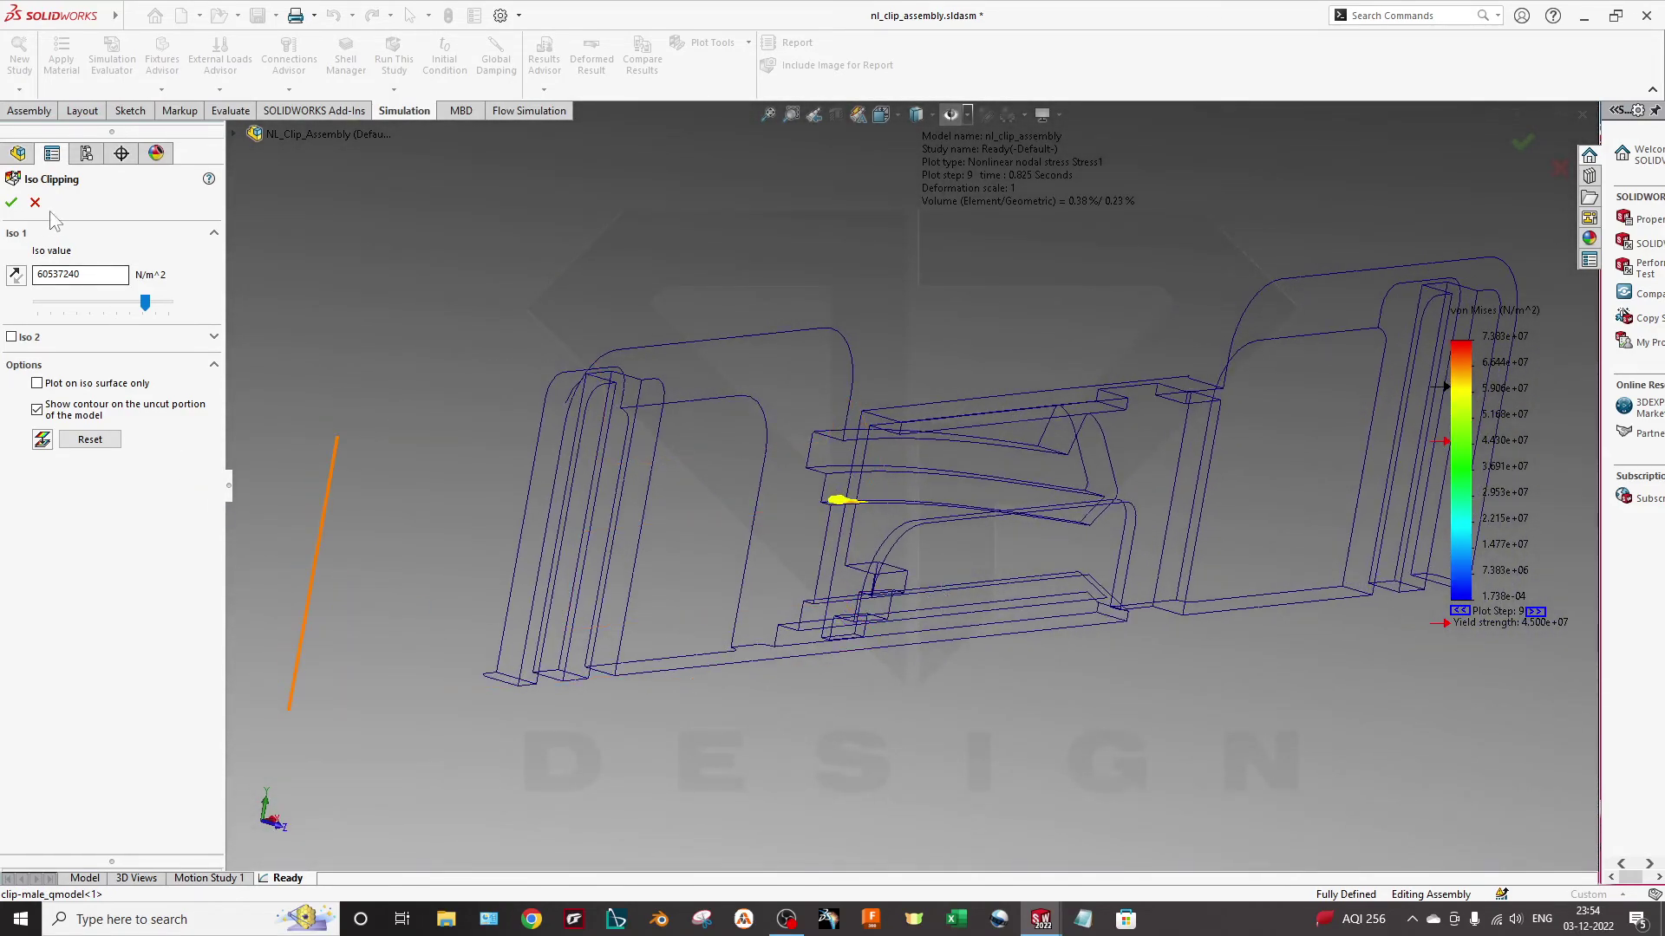
left_click(35, 202)
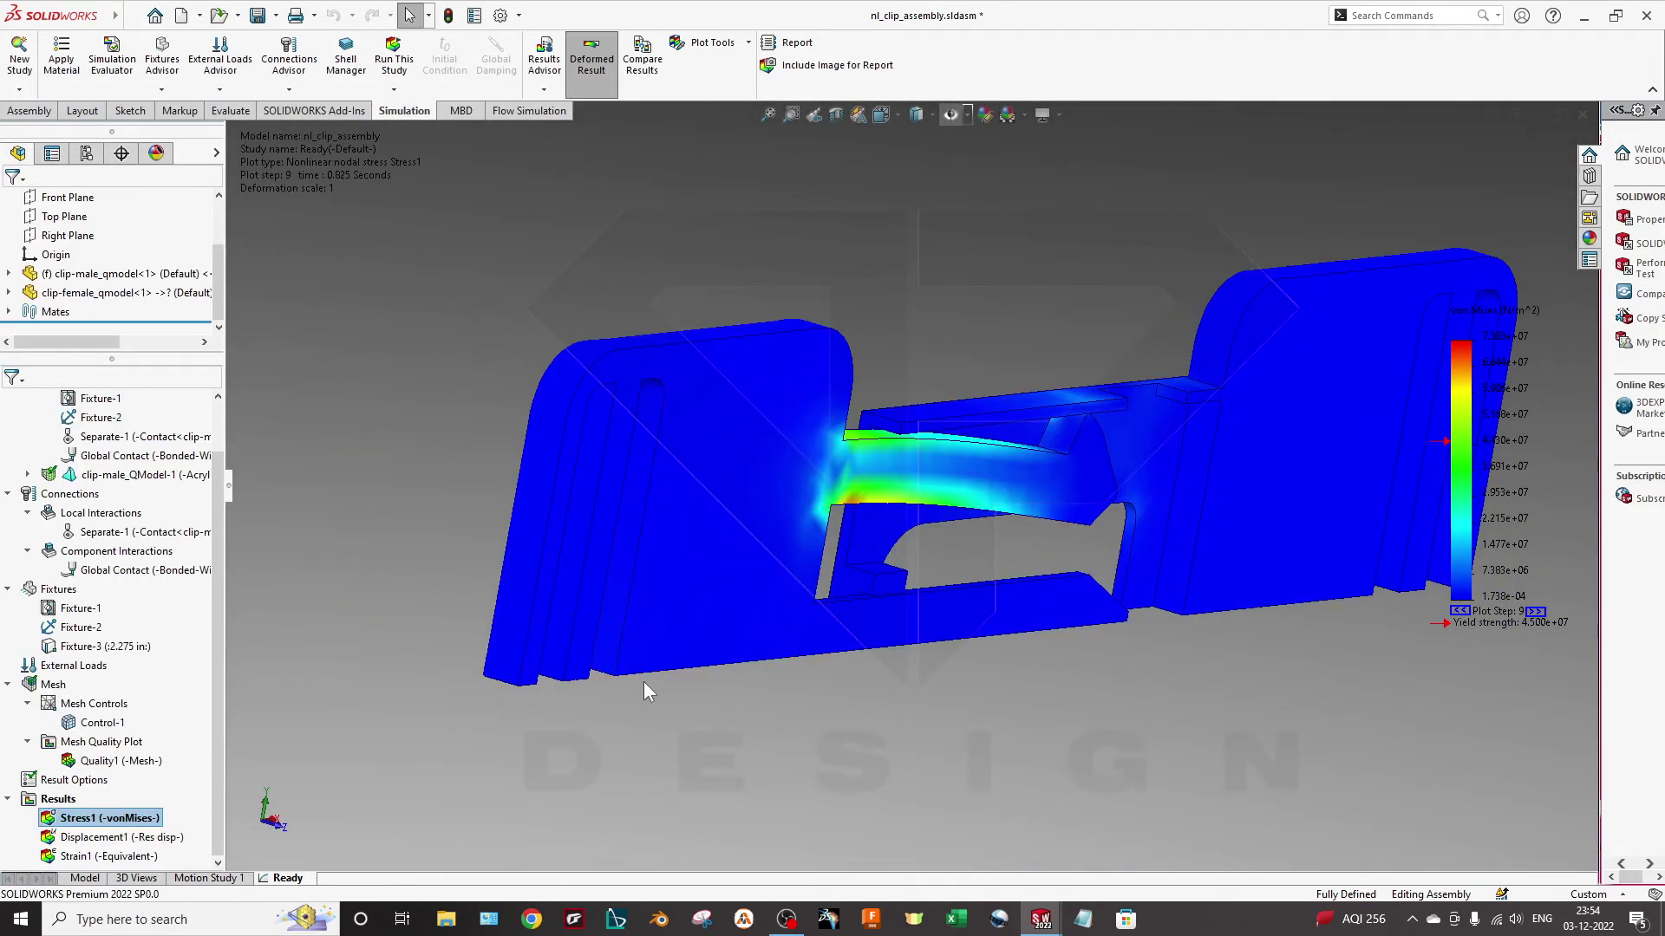
Fit the clip in view and orbit it to show peak stress at the arm root
key("f")
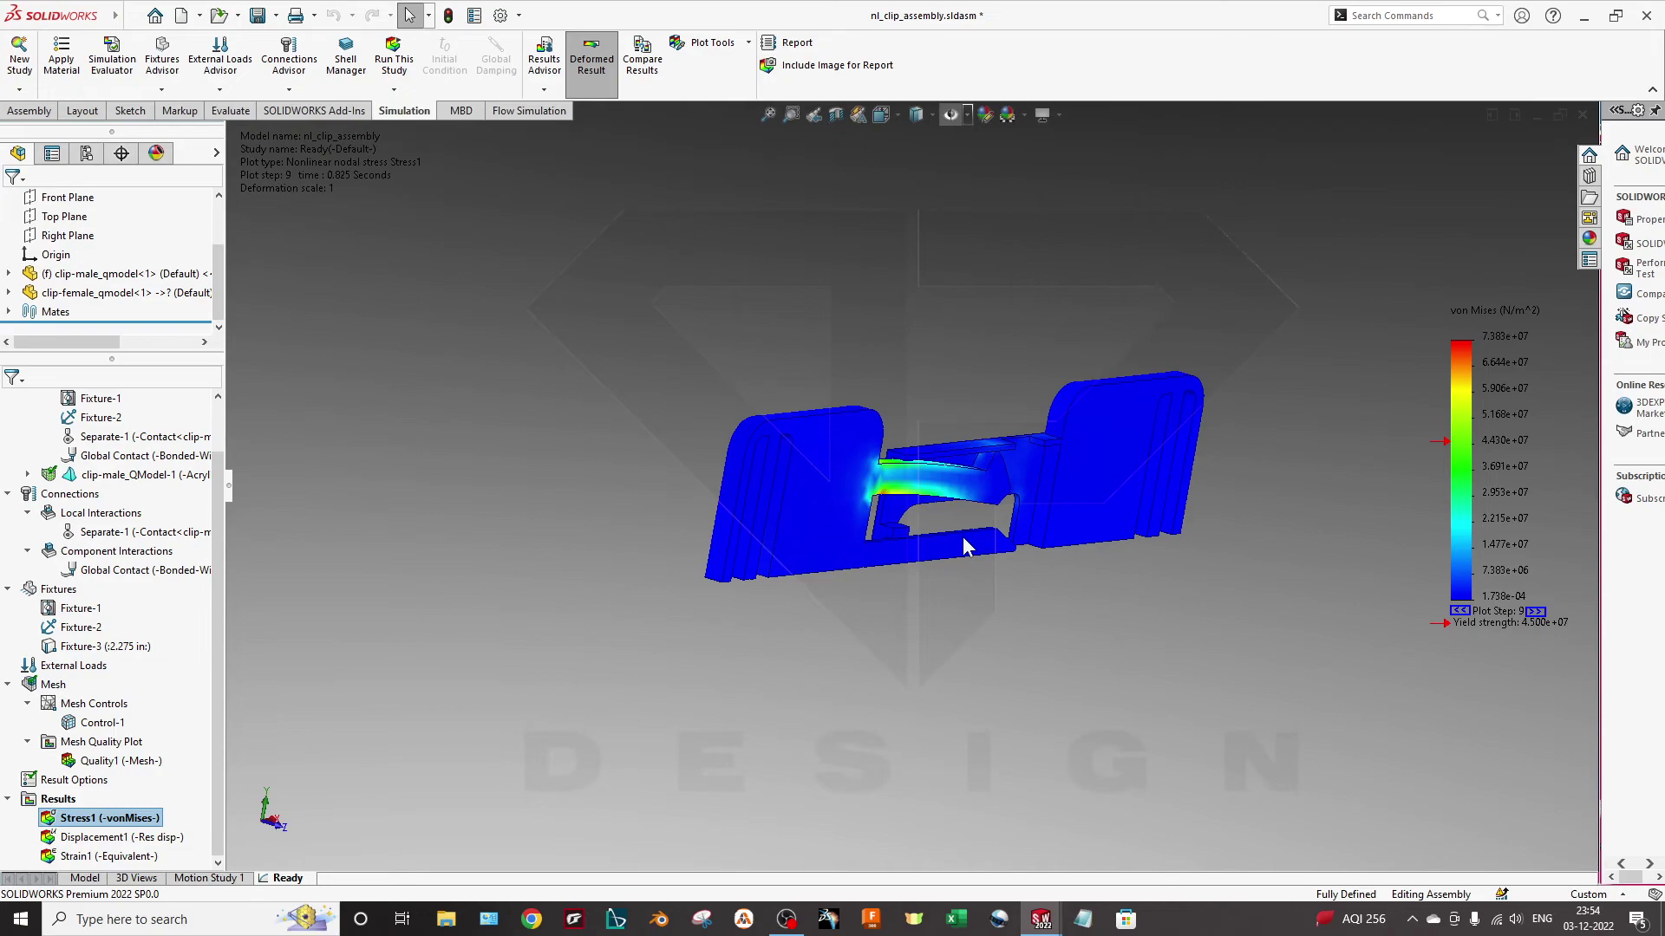
mouse_move(1104, 435)
middle_mouse_down()
mouse_move(982, 637)
mouse_move(914, 637)
middle_mouse_up()
middle_click_drag(1004, 667, 925, 686)
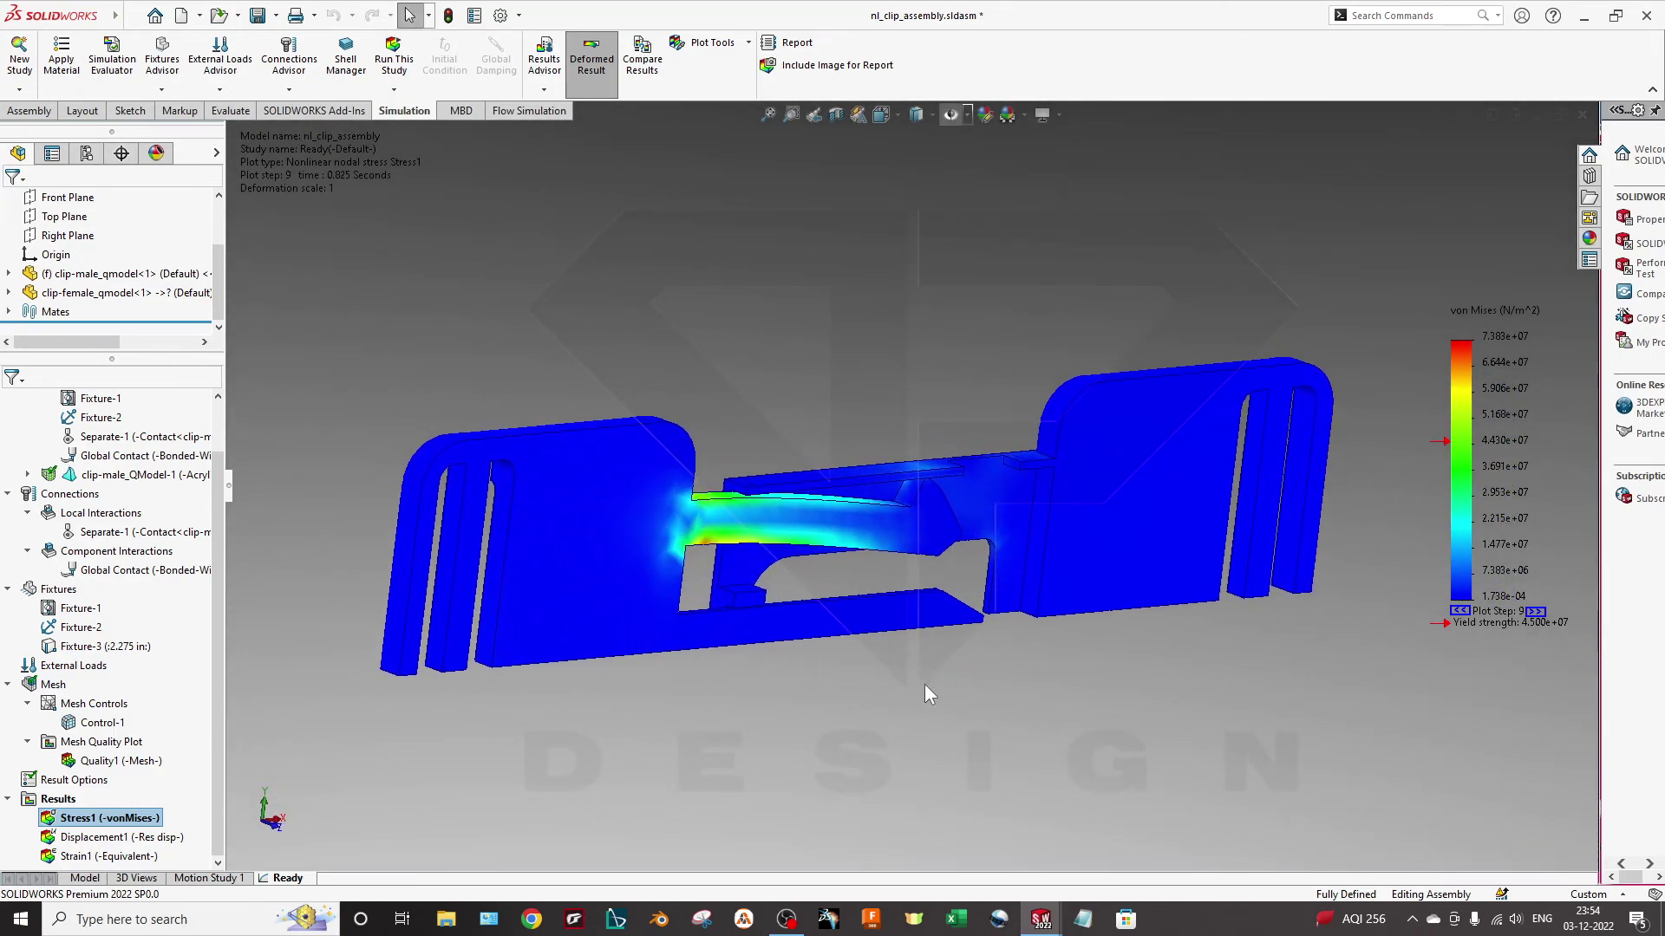